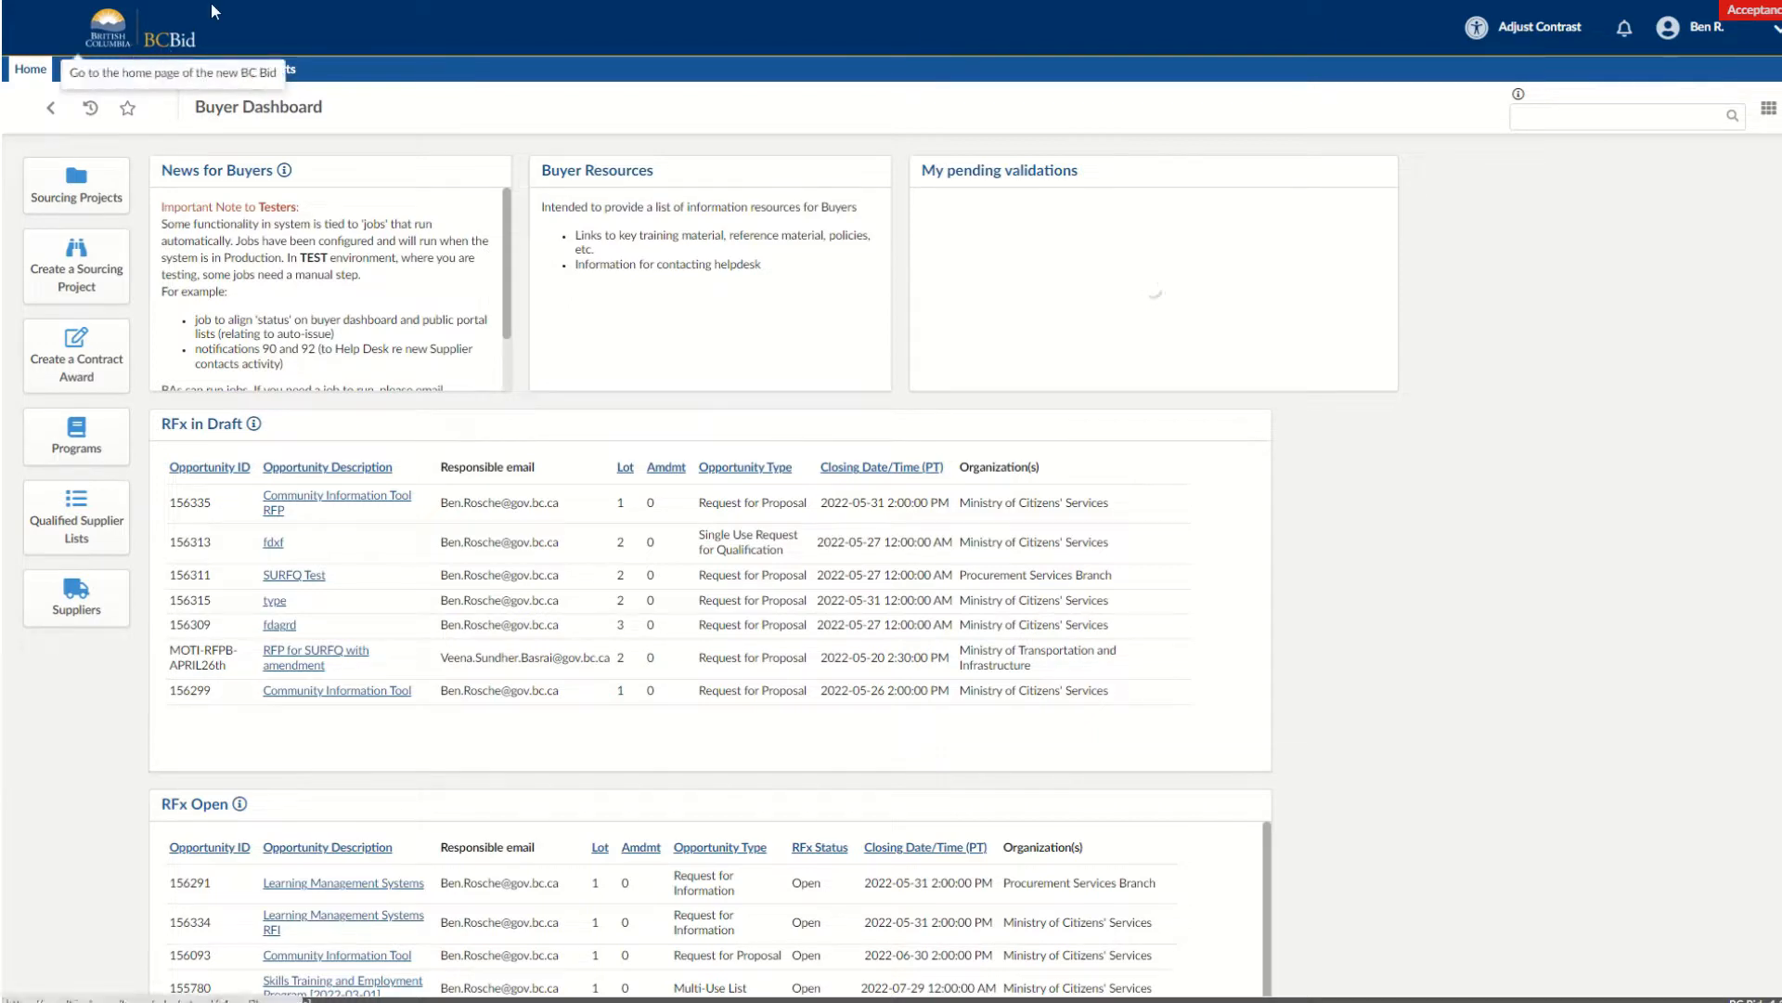
Start creating a new sourcing project and set its project type to Strategic (Multistage).
{"action": "mouse_move", "coordinate": [223, 2]}
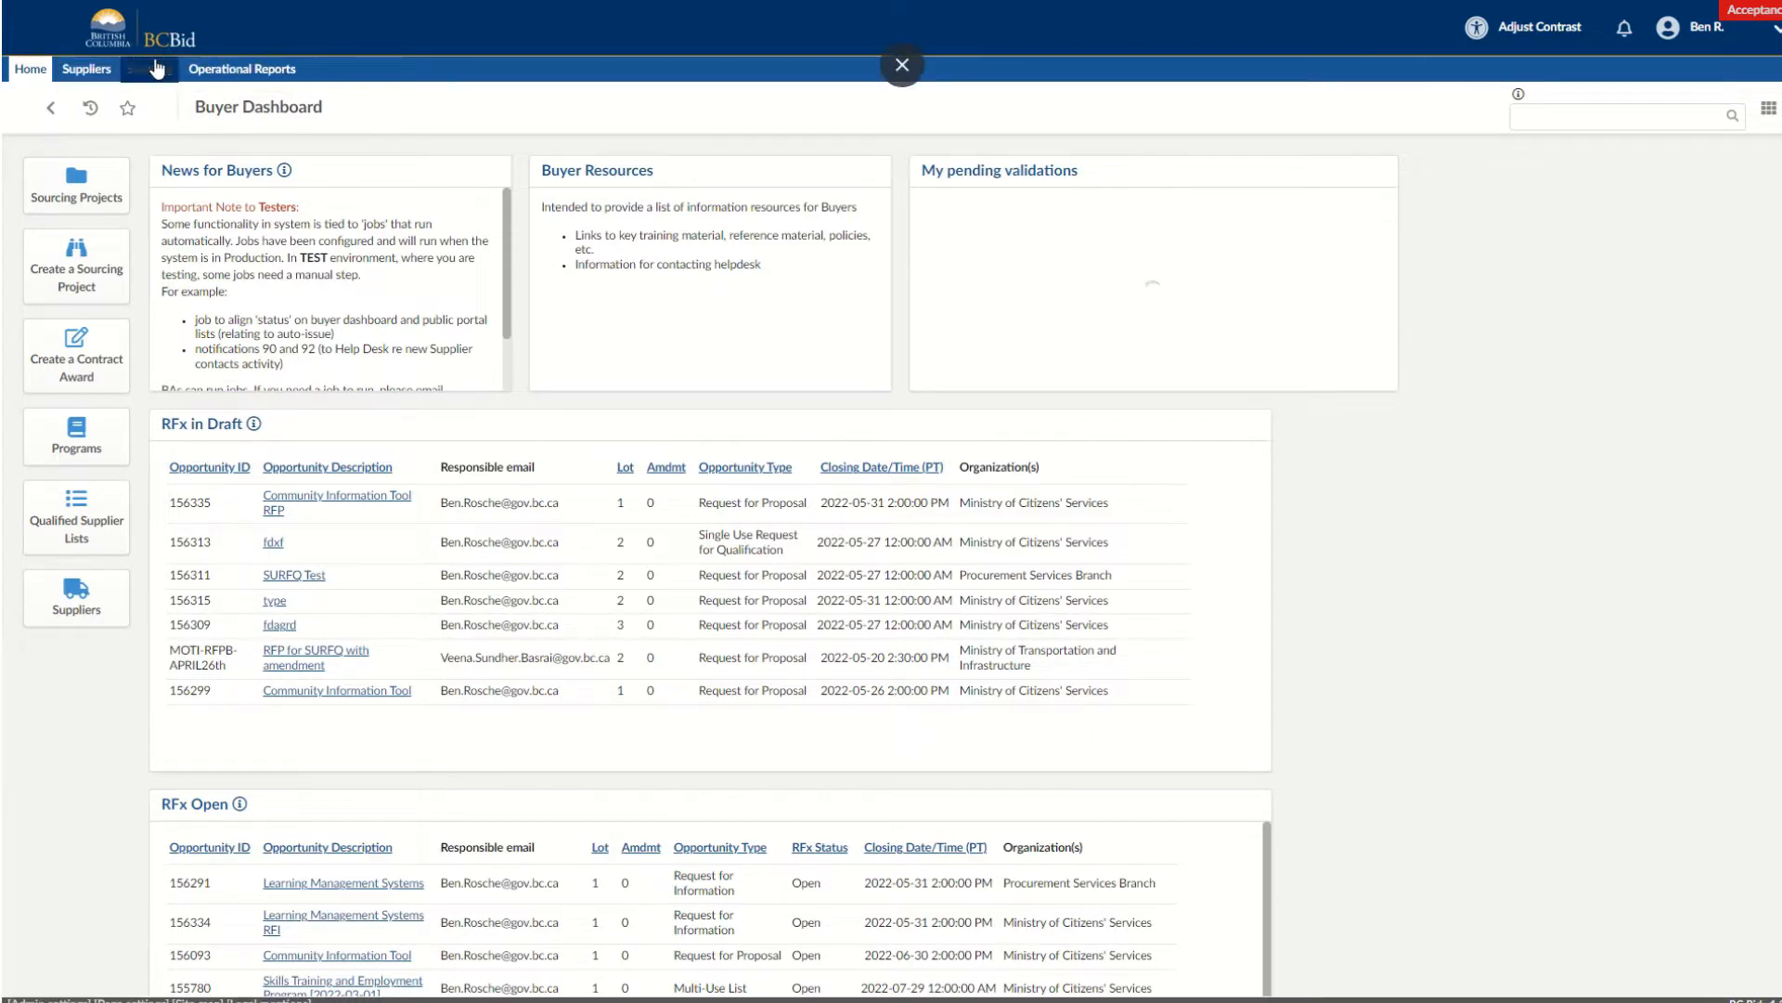
{"action": "mouse_move", "coordinate": [157, 69]}
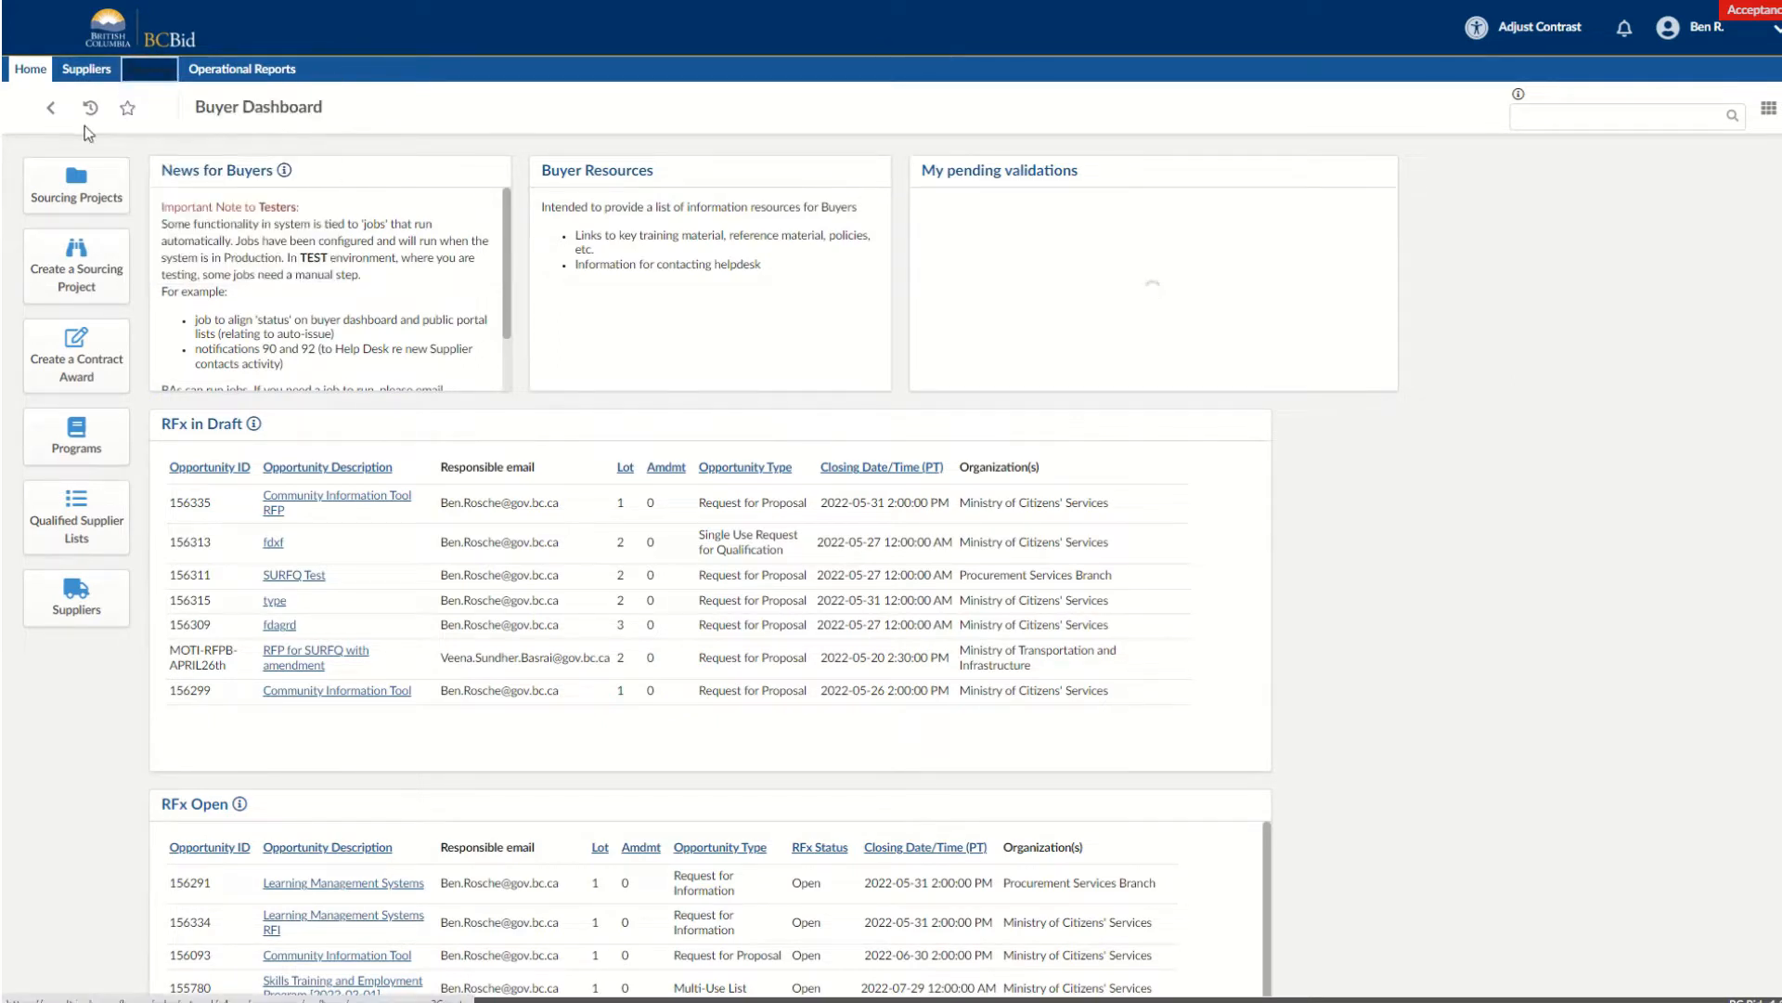
{"action": "left_click", "coordinate": [105, 285]}
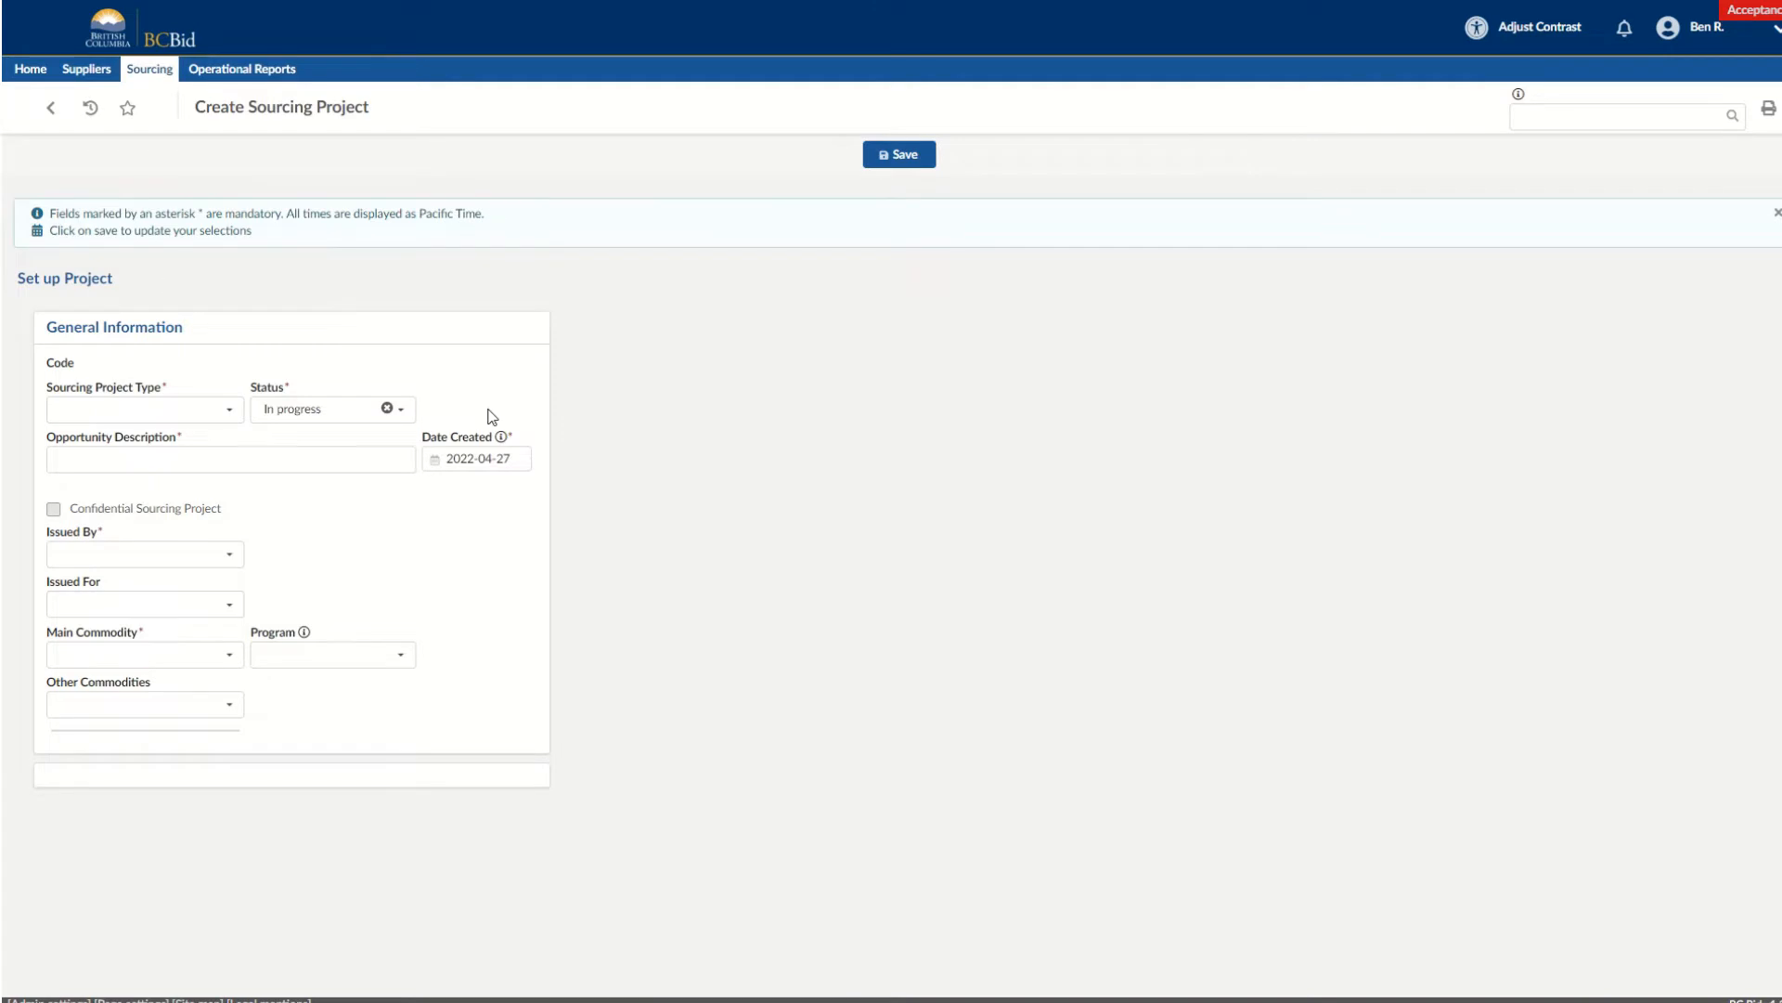
{"action": "left_click", "coordinate": [237, 417]}
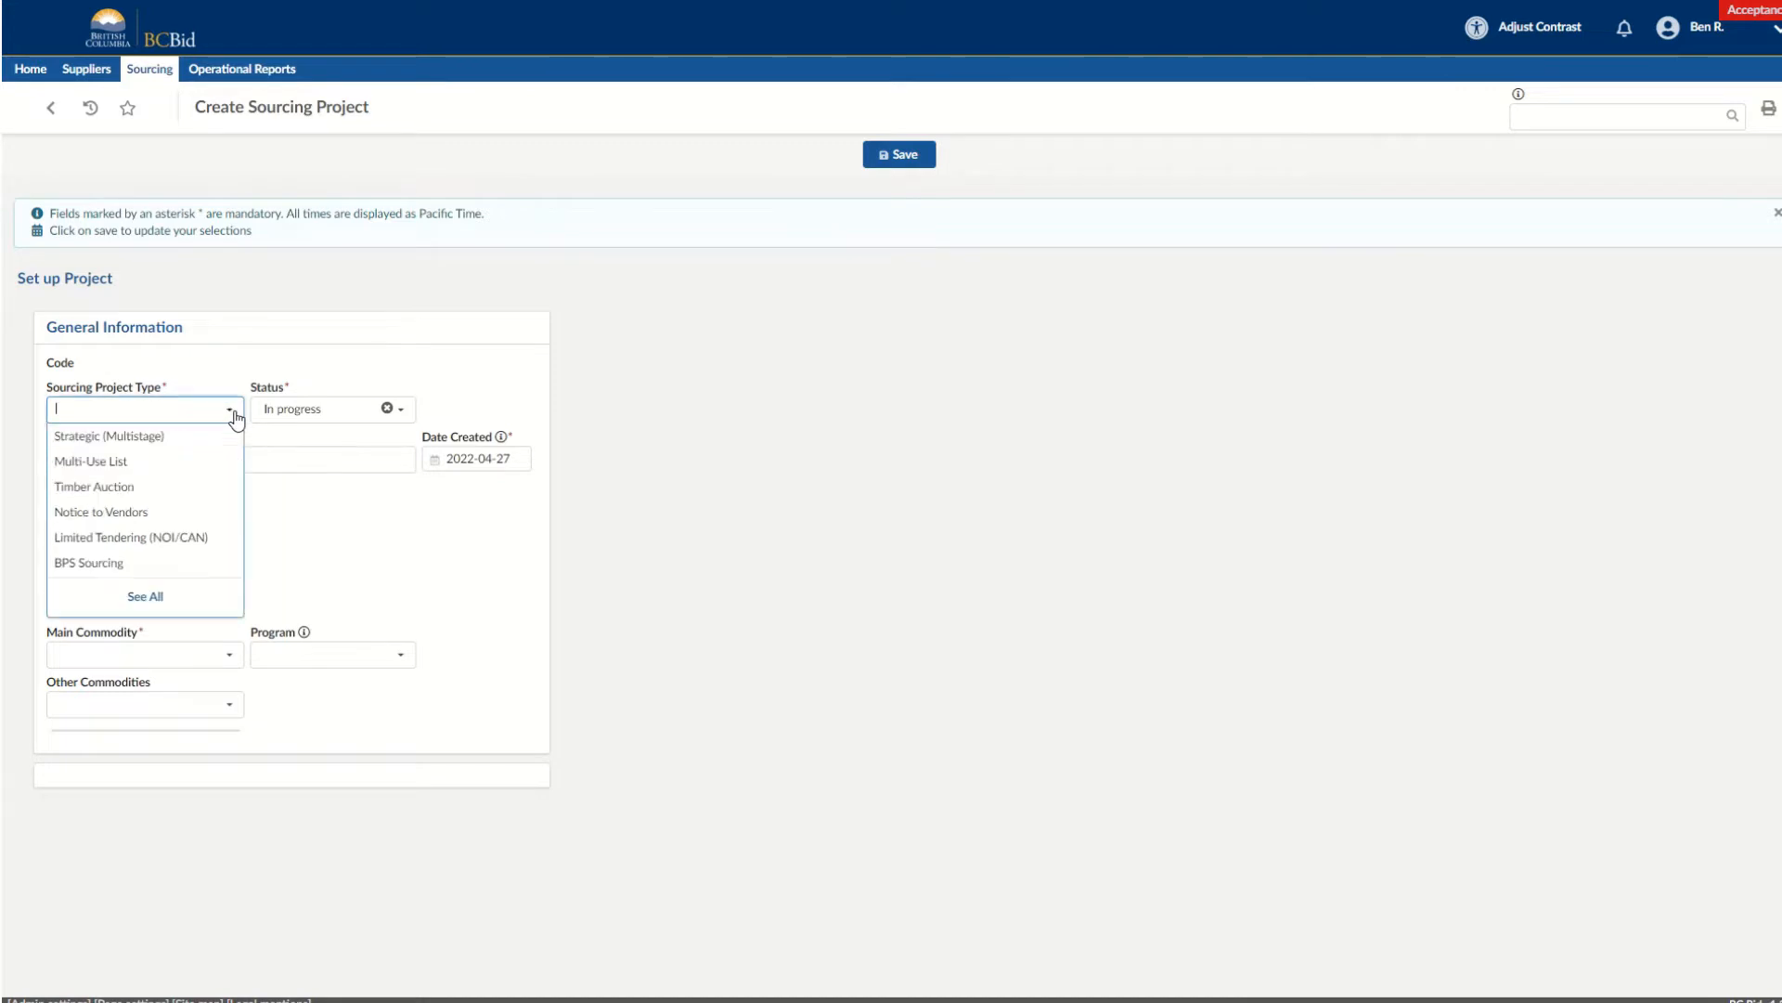
{"action": "left_click", "coordinate": [184, 447]}
Enter "Community Information Tool" as the opportunity description and set the issuing organization to Ministry of Citizens' Services.
{"action": "left_click", "coordinate": [148, 452]}
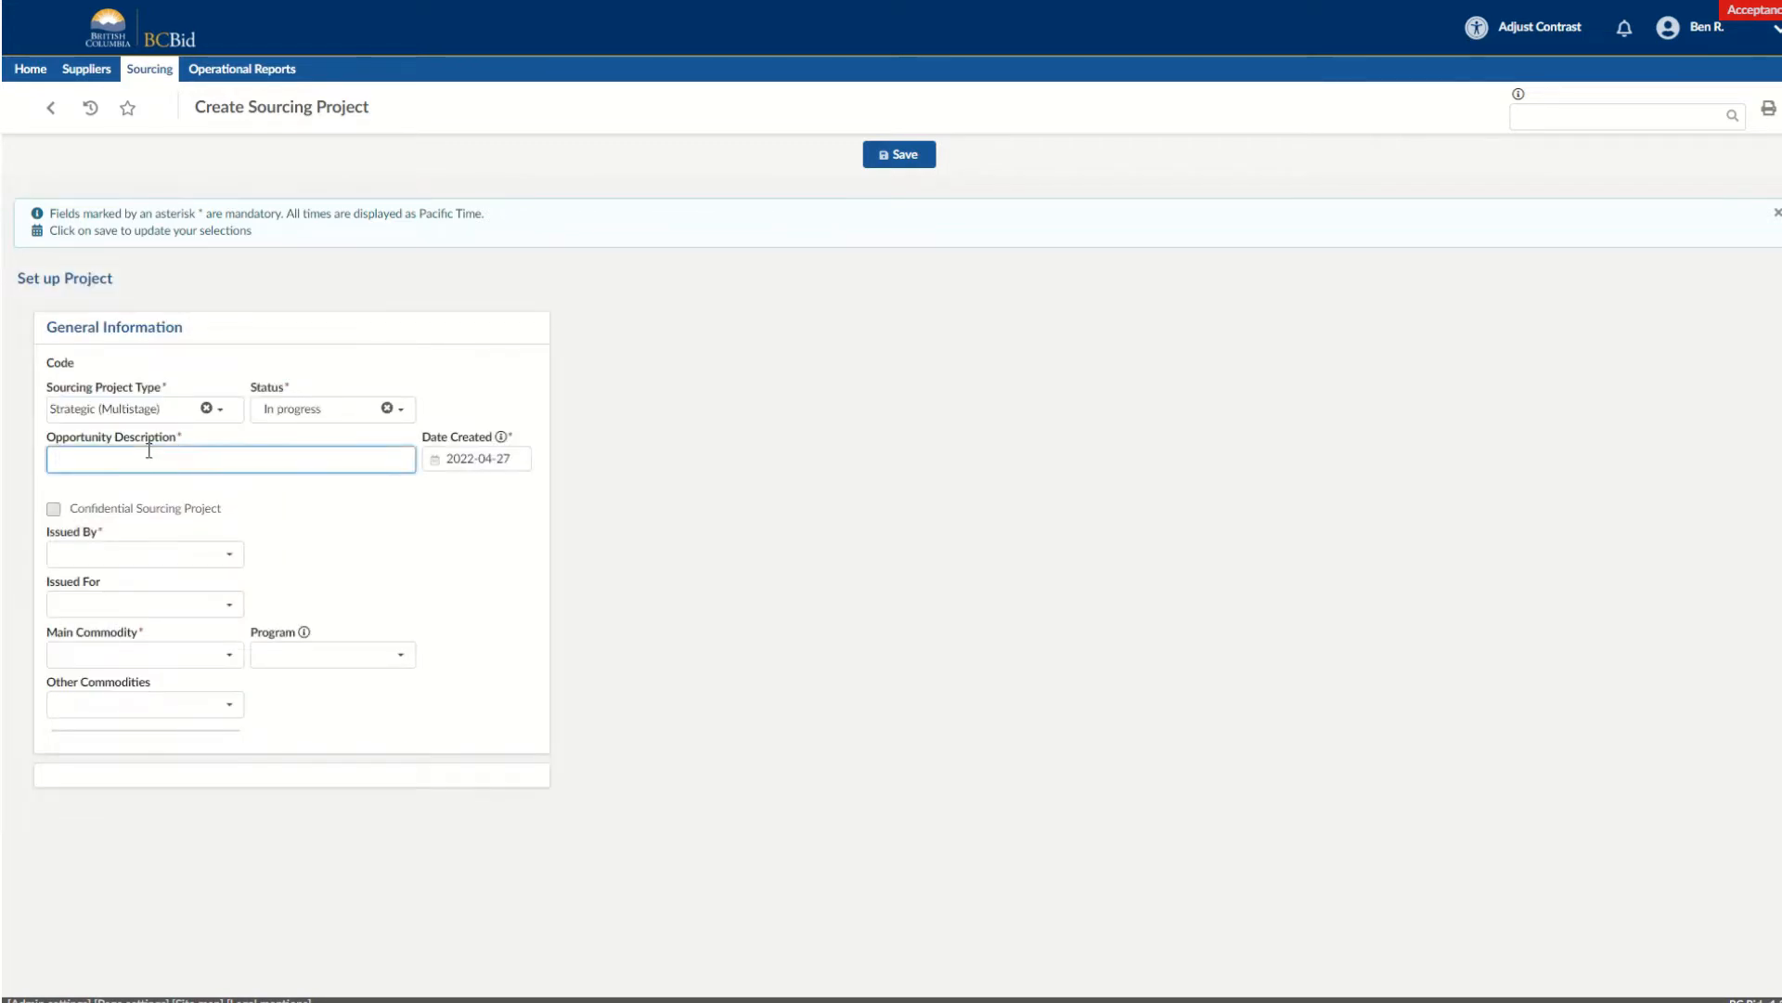
{"action": "type", "text": "Community Information Tool"}
{"action": "left_click", "coordinate": [230, 555]}
{"action": "left_click", "coordinate": [210, 593]}
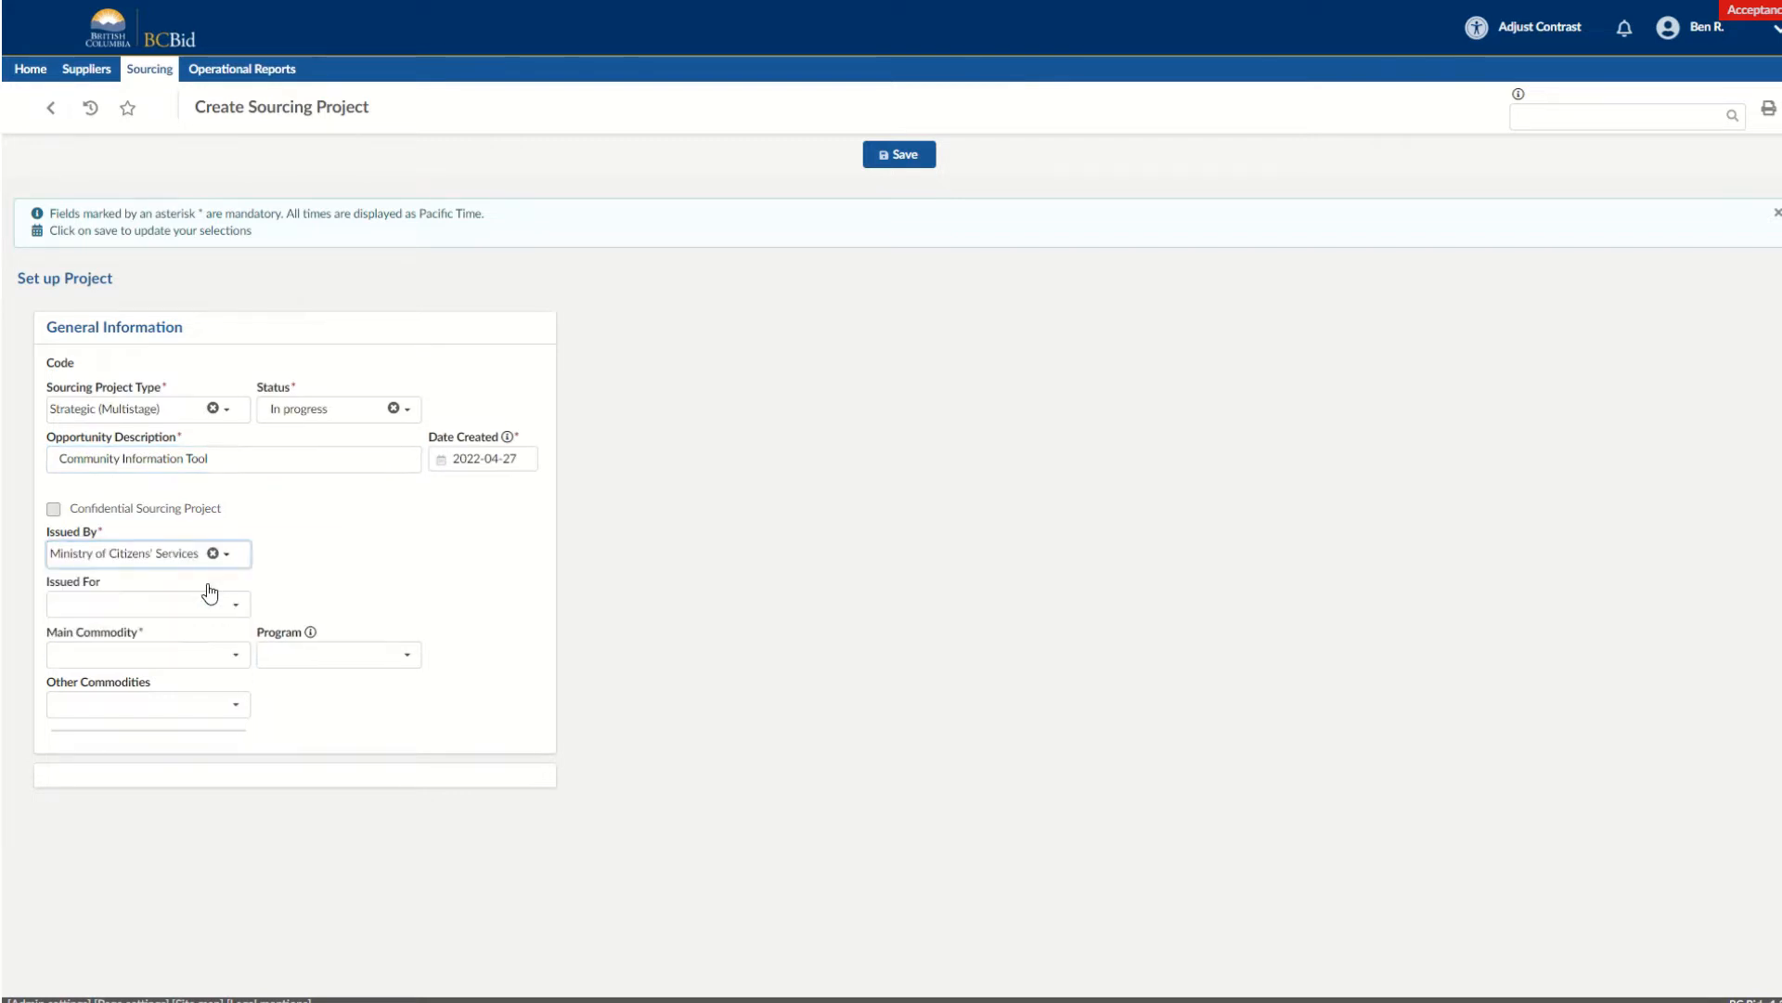
Set the main commodity to 83120000 - Information services and save the sourcing project.
{"action": "left_click", "coordinate": [226, 646]}
{"action": "left_click", "coordinate": [172, 648]}
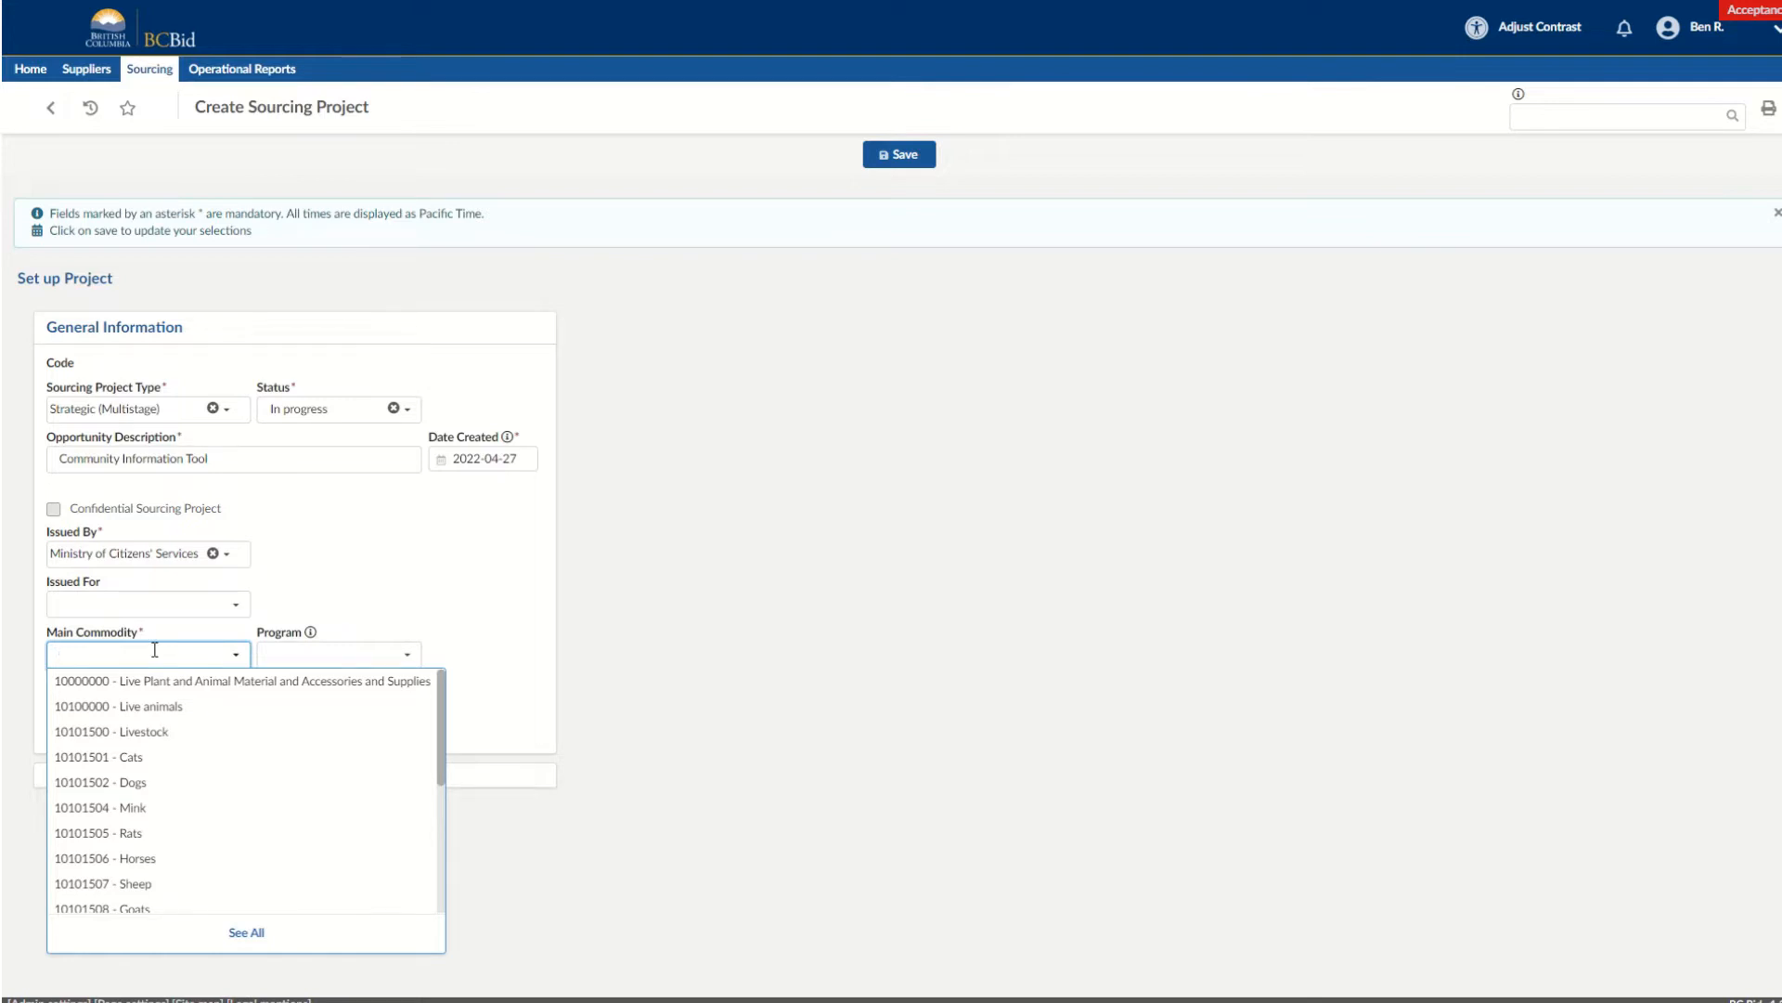
{"action": "type", "text": "Information"}
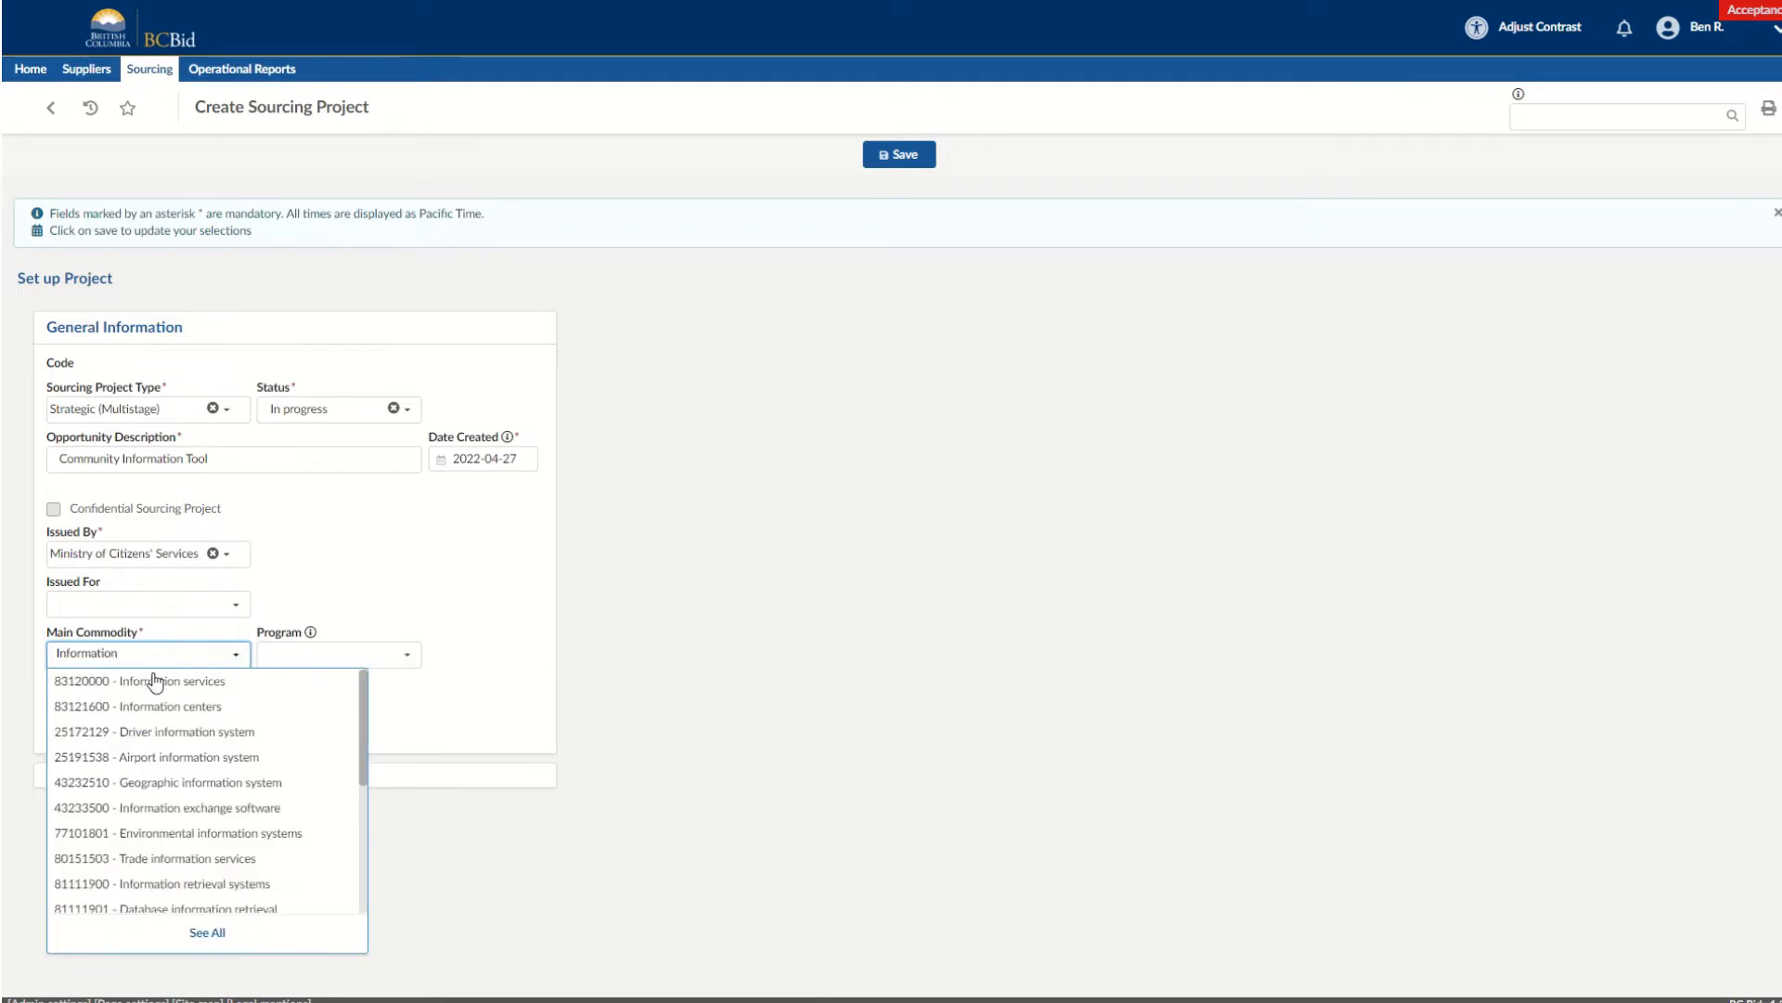
{"action": "left_click", "coordinate": [155, 685]}
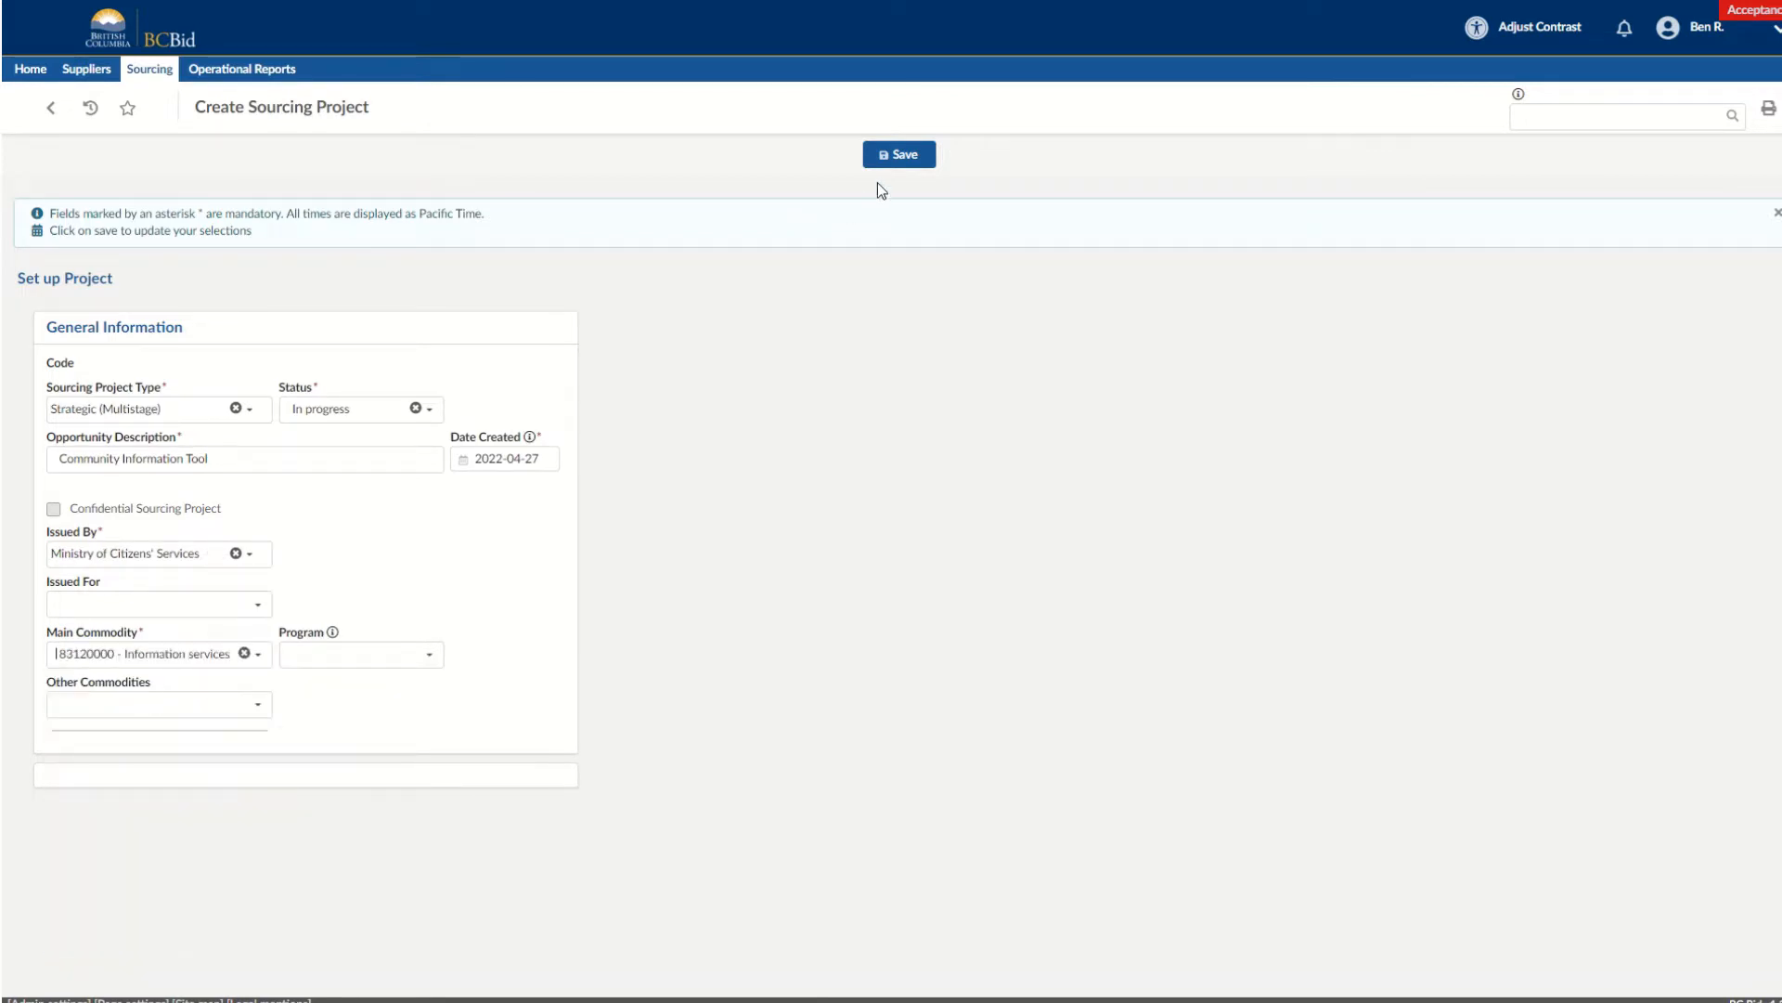
{"action": "left_click", "coordinate": [890, 162]}
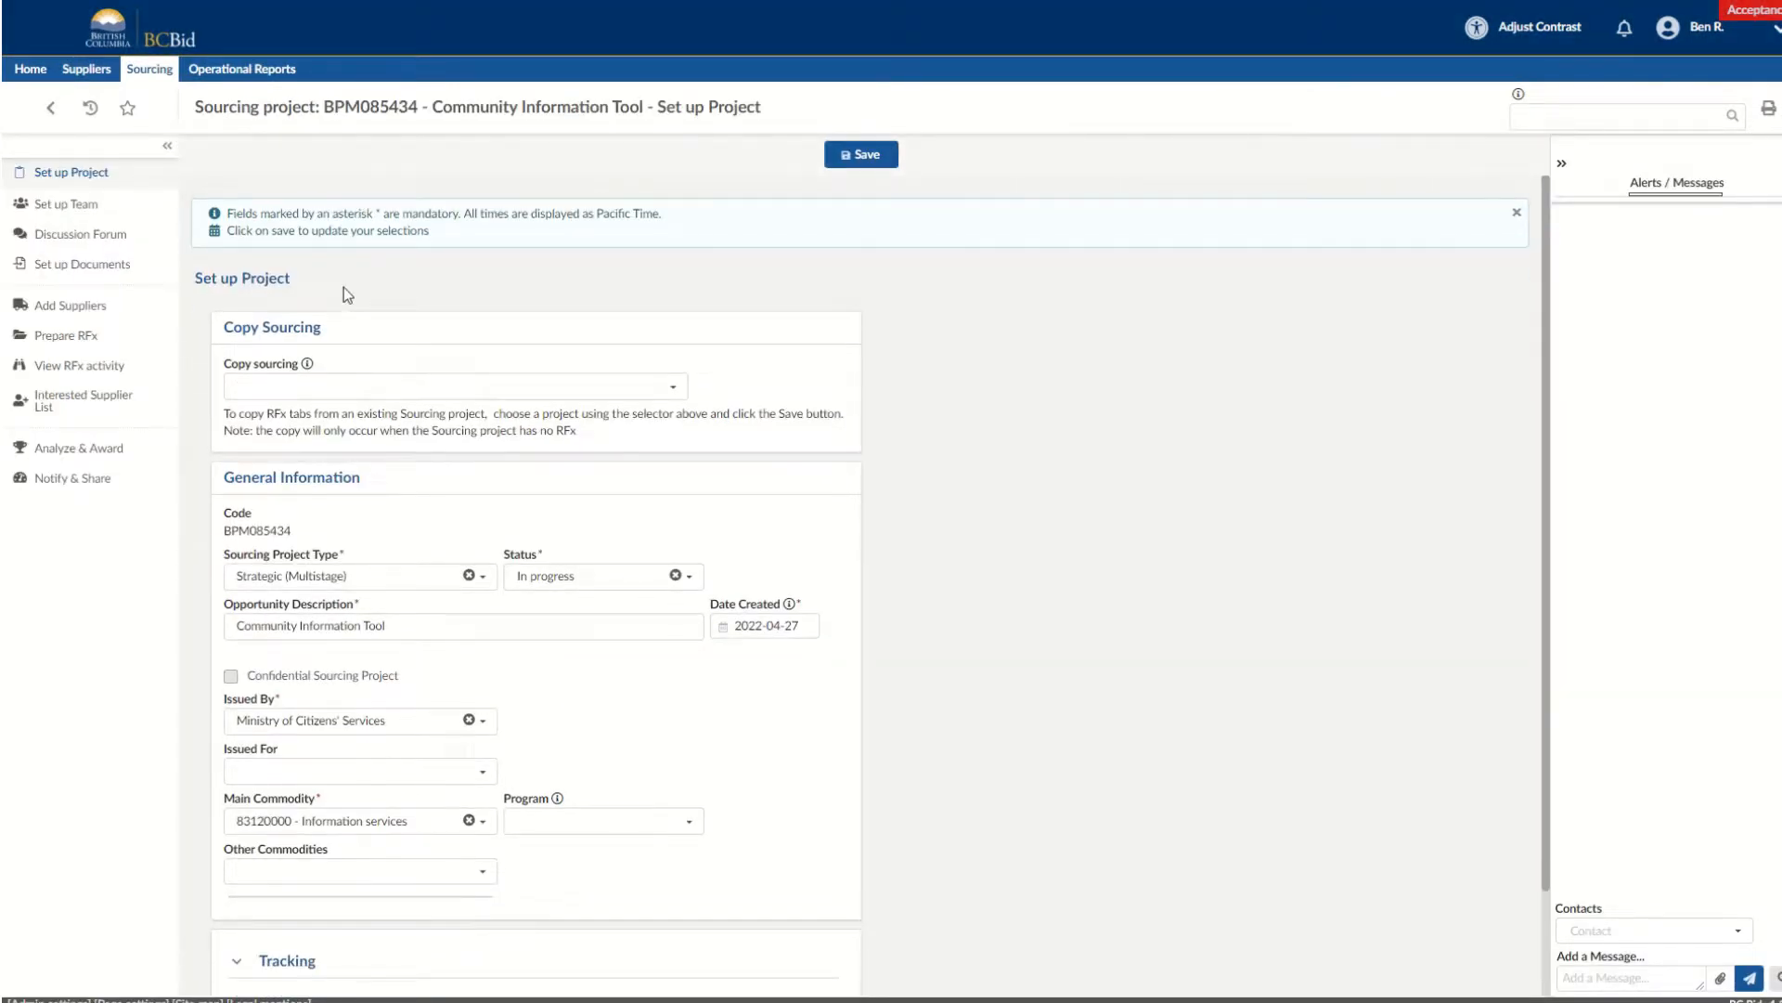
Begin the project's RFx as a Request for Proposal and paste the Community Information Tools contractor solicitation text into the summary details.
{"action": "left_click", "coordinate": [118, 335]}
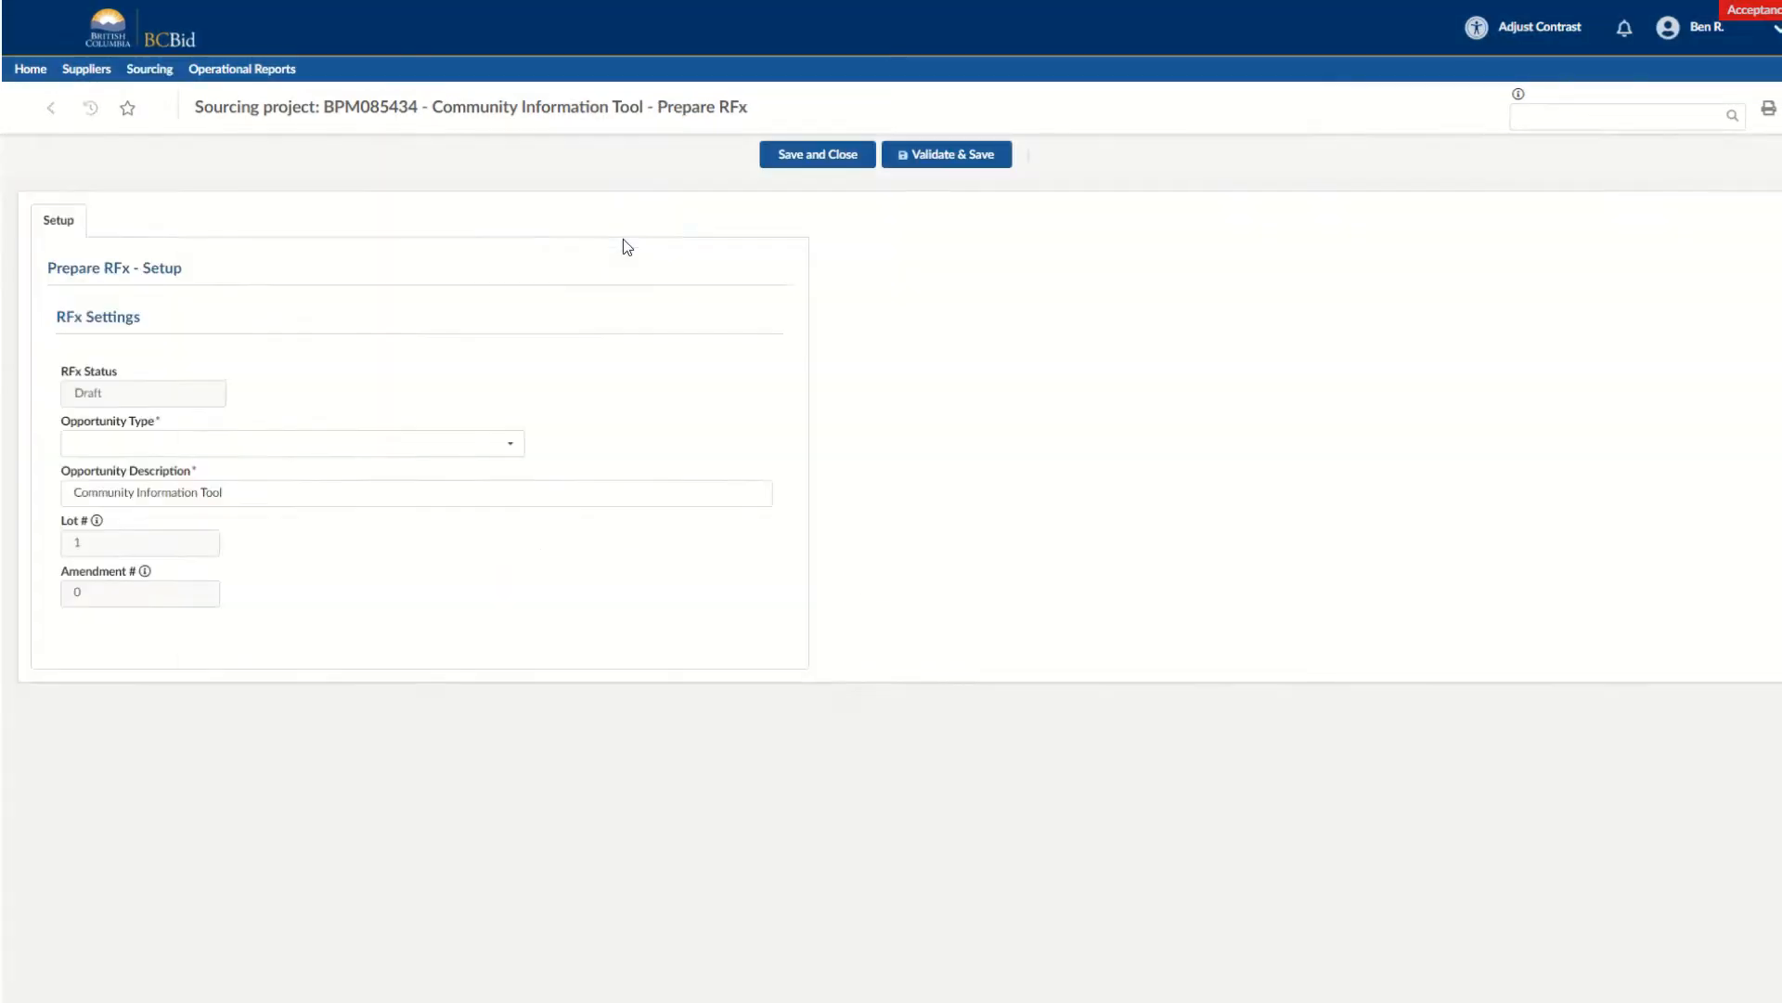
{"action": "scroll", "coordinate": [471, 287], "scroll_direction": "down", "scroll_amount": 1}
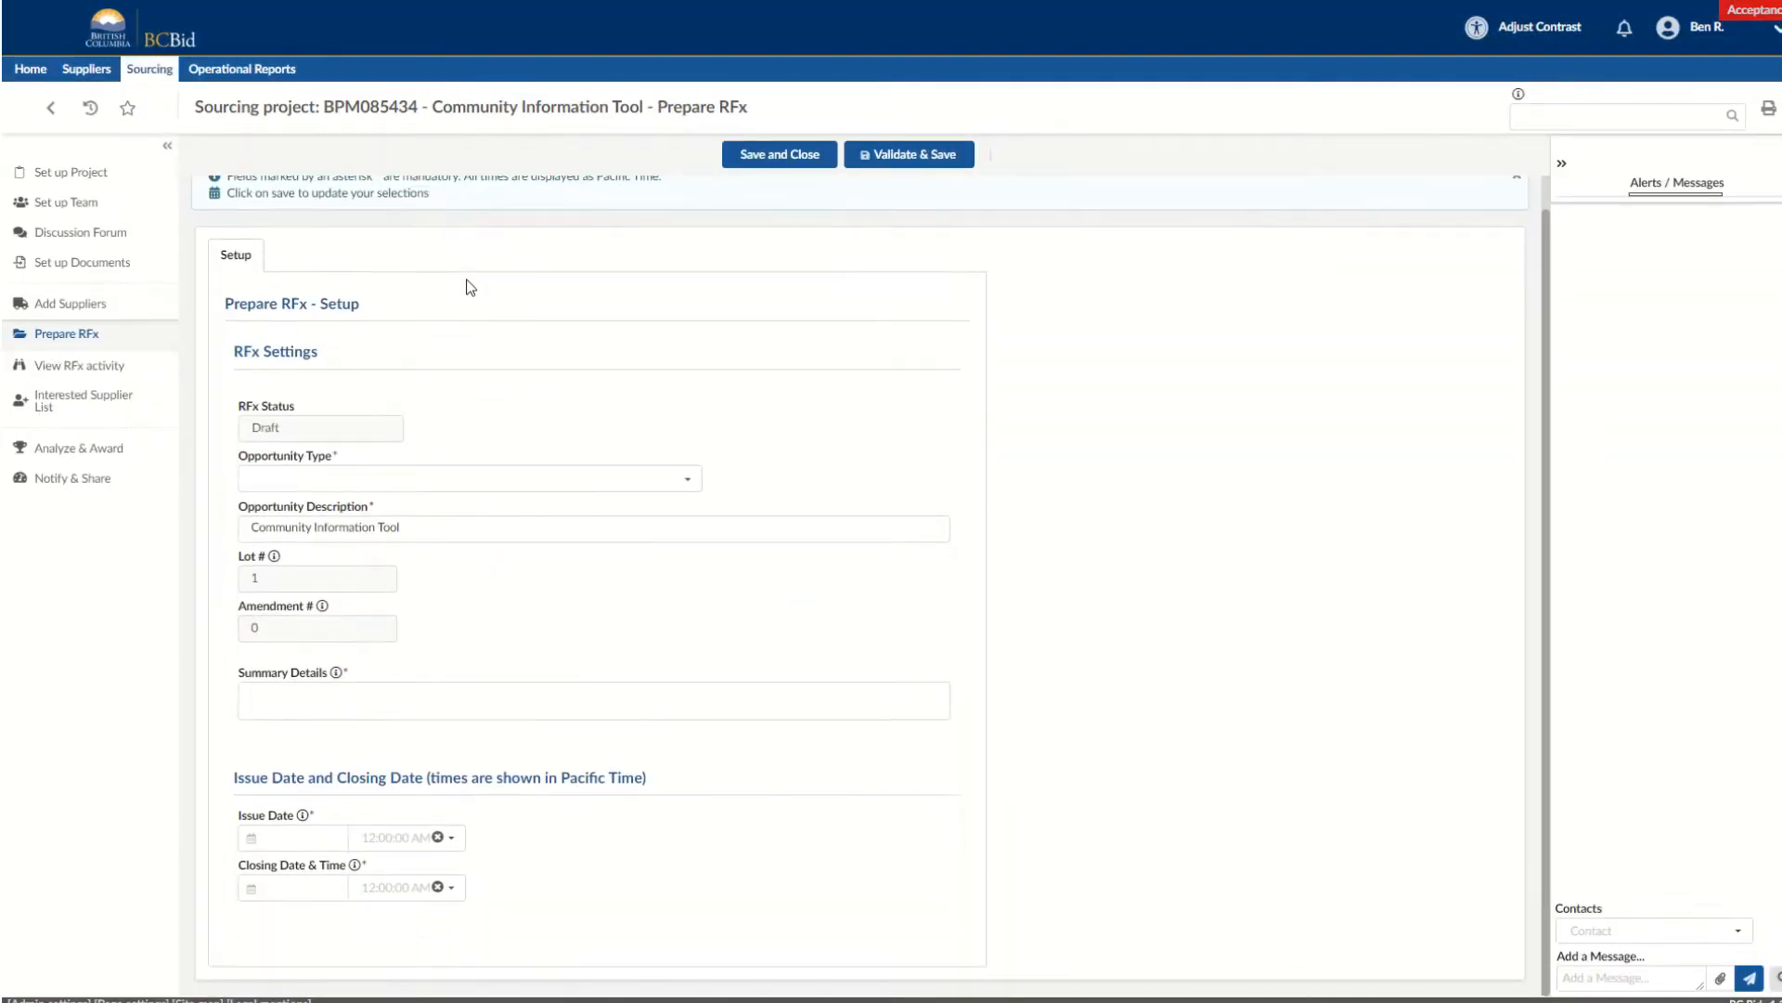
{"action": "left_click", "coordinate": [370, 474]}
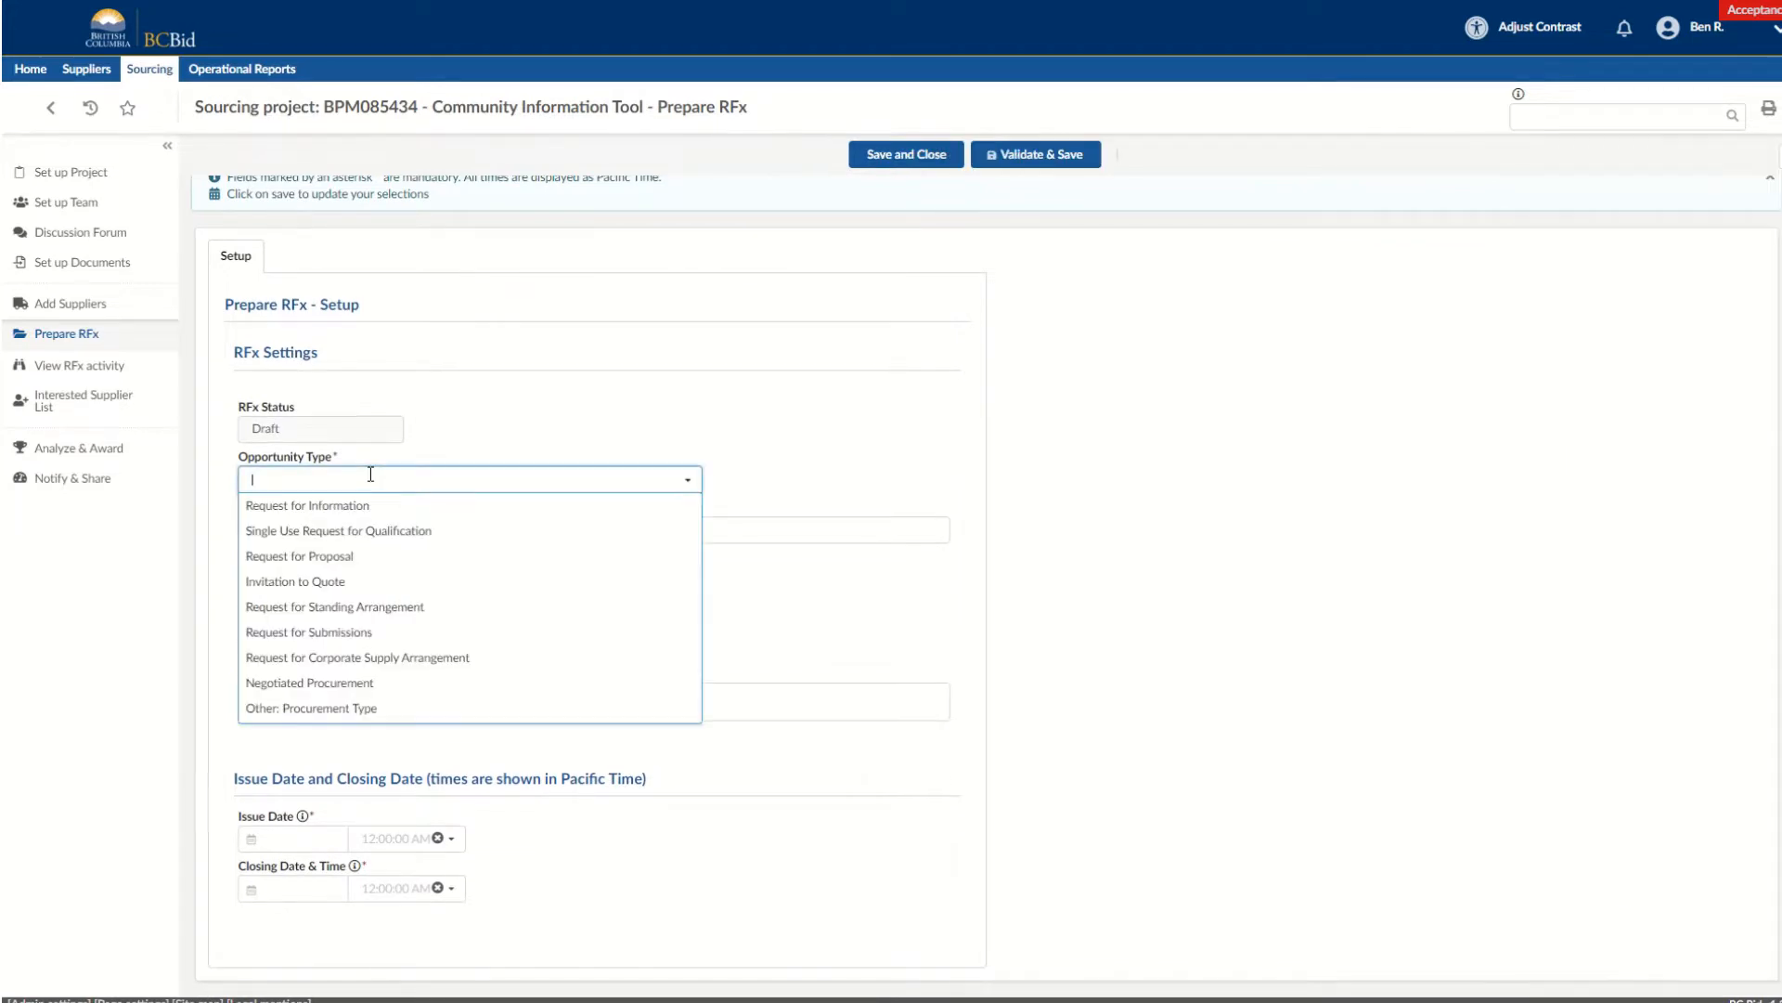
{"action": "left_click", "coordinate": [358, 557]}
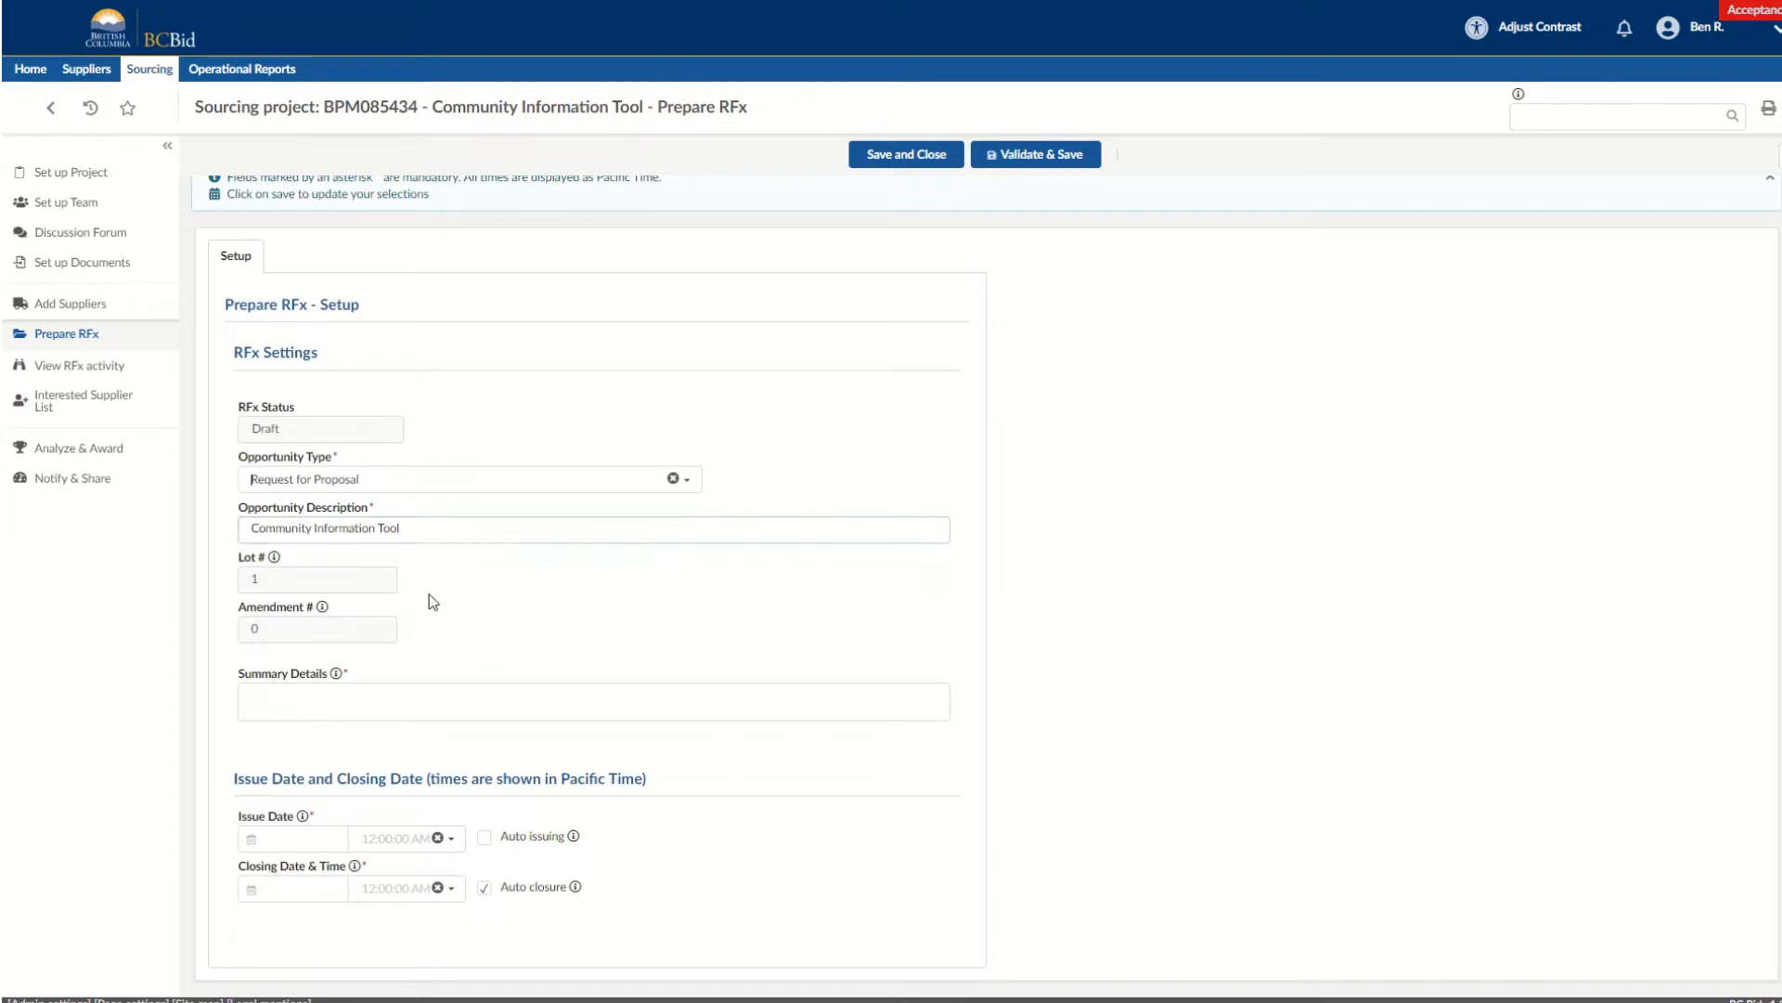
{"action": "left_click", "coordinate": [356, 705]}
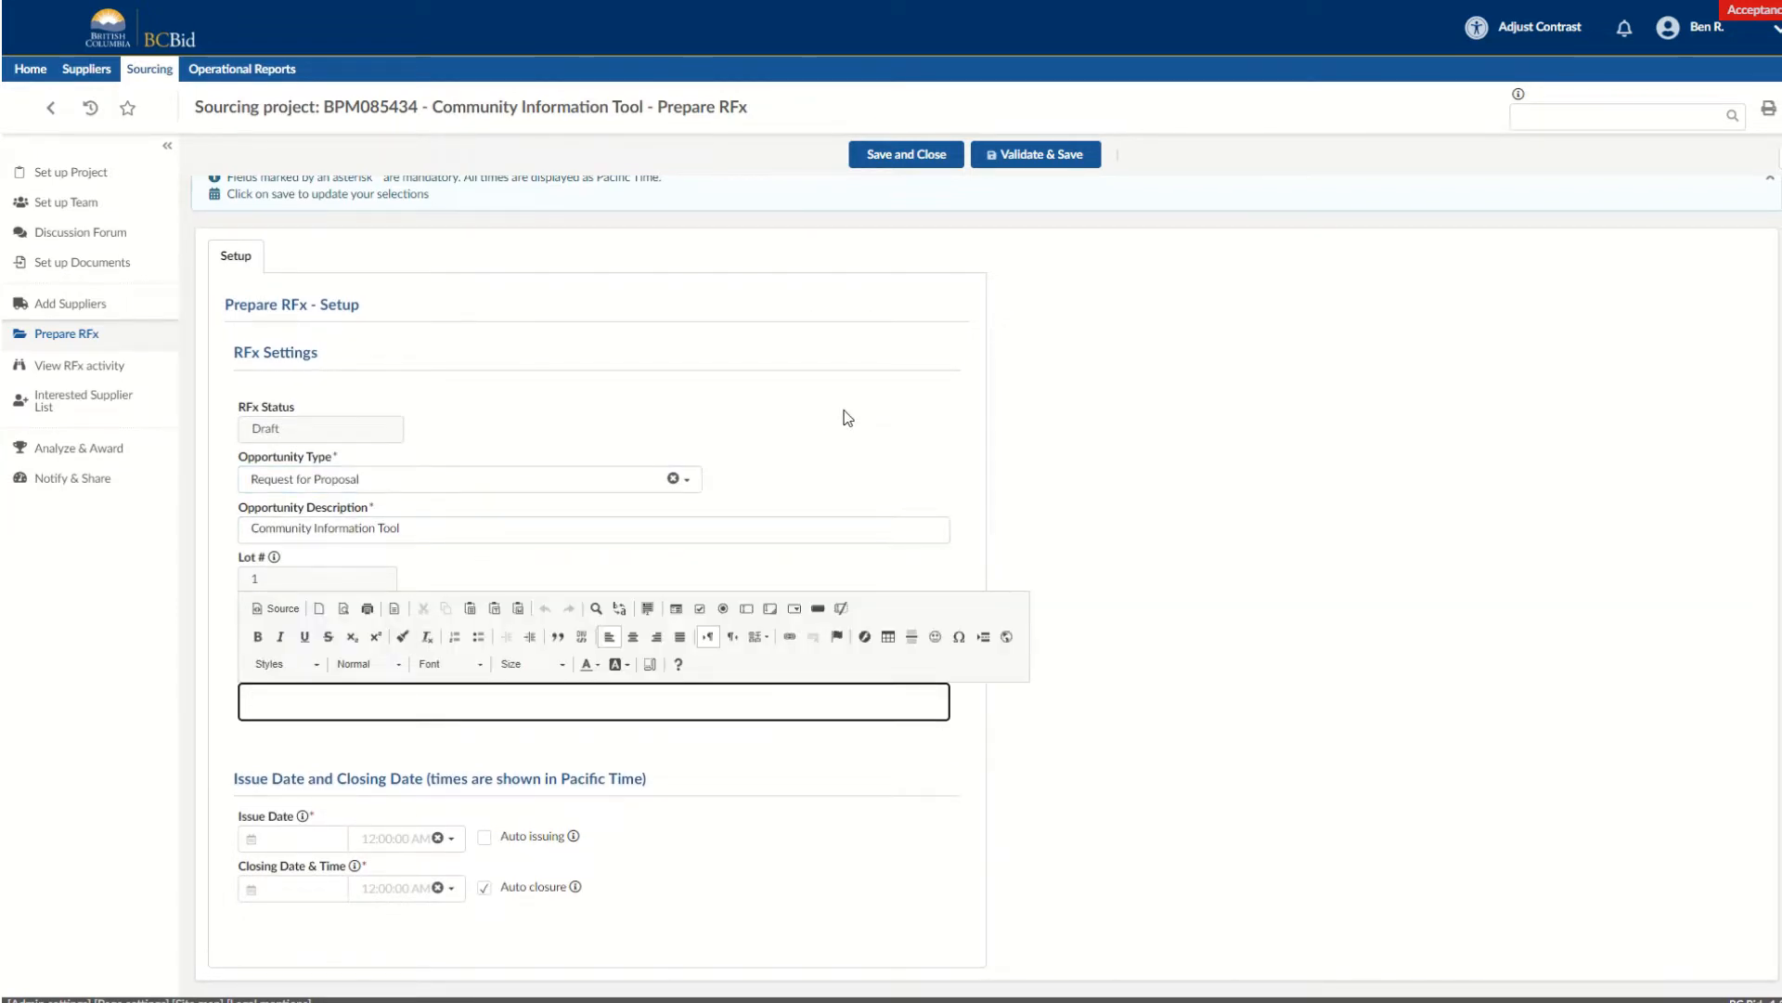
{"action": "type", "text": "The Ministry of Citizens’ Services, Connectivity Division, is solicitating for a contractor to enhance our Community Information Tools (CIT) to perform the following activities: Streamline the data integration pipeline, identify insights and visualize the current and future state of connectivity projects in BC; integrate connectivity data and other sector-based data into CIT to enable rapid analysis to support investment opportunity identification, connectivity planning and inform cross-sector decision making; incorporate strong linkages and user centered design to provide more intuitive features.  Budget maximum is $150K."}
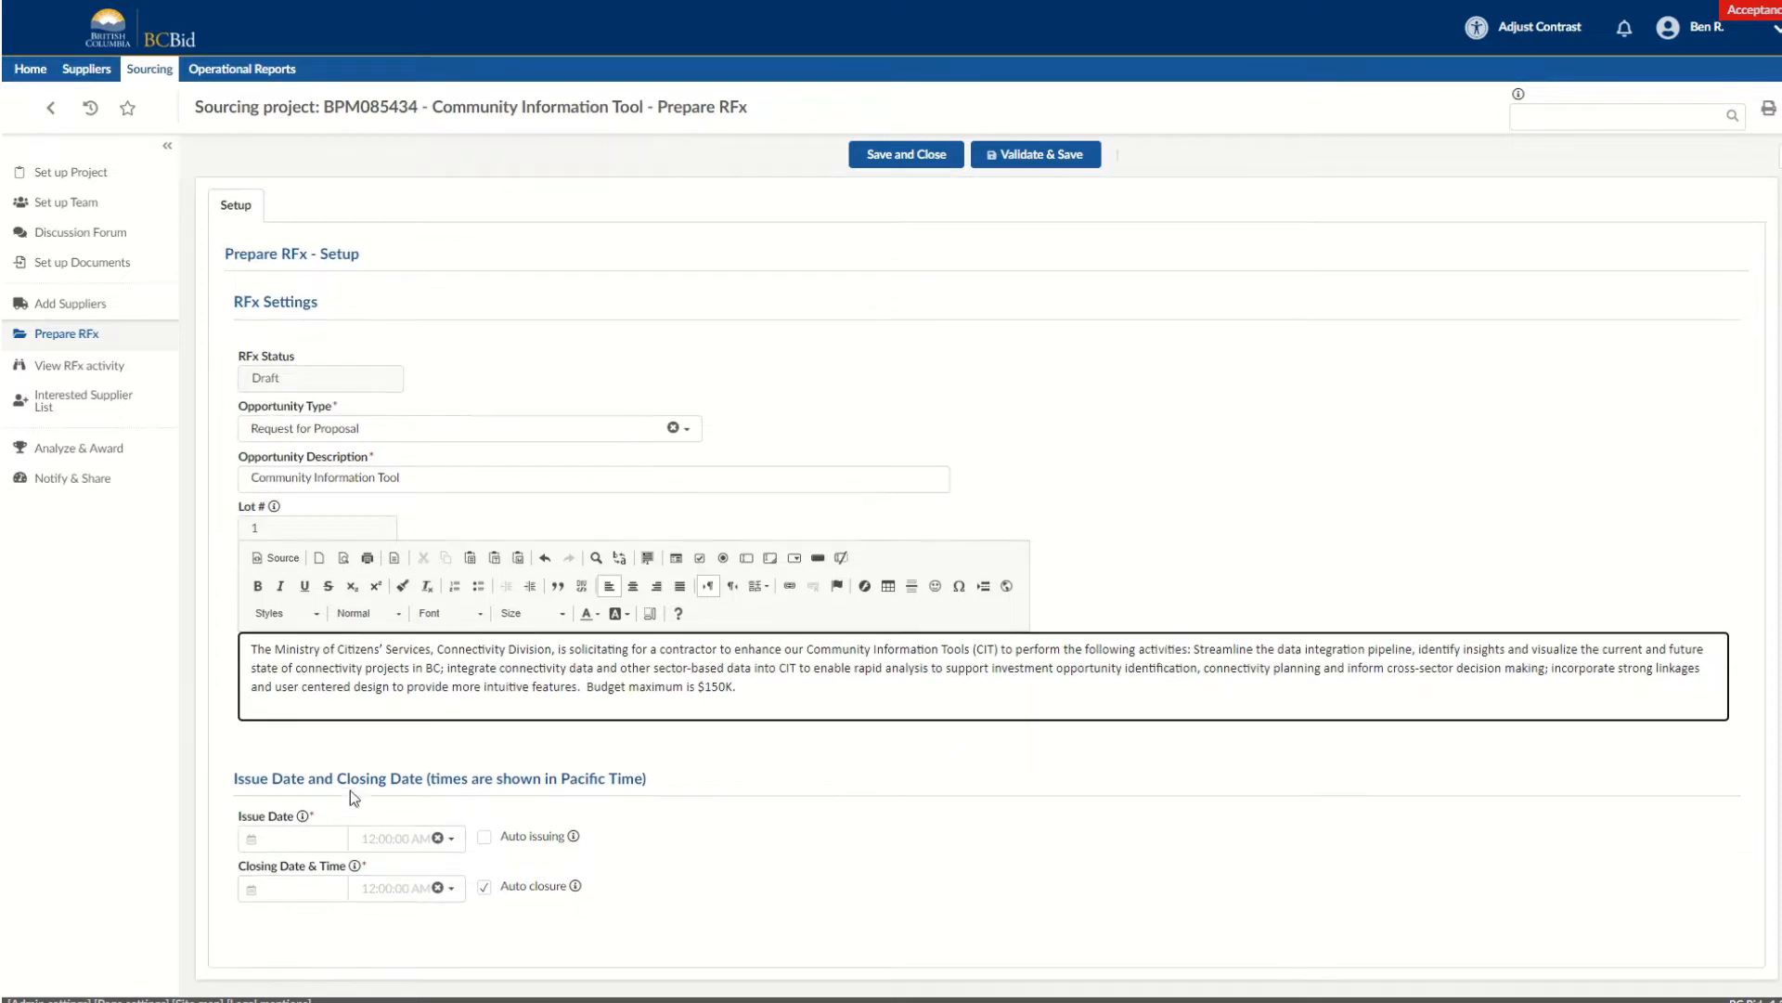
Set the RFx issue date to 2022-04-28 and the closing date to 2022-05-27.
{"action": "left_click", "coordinate": [285, 839]}
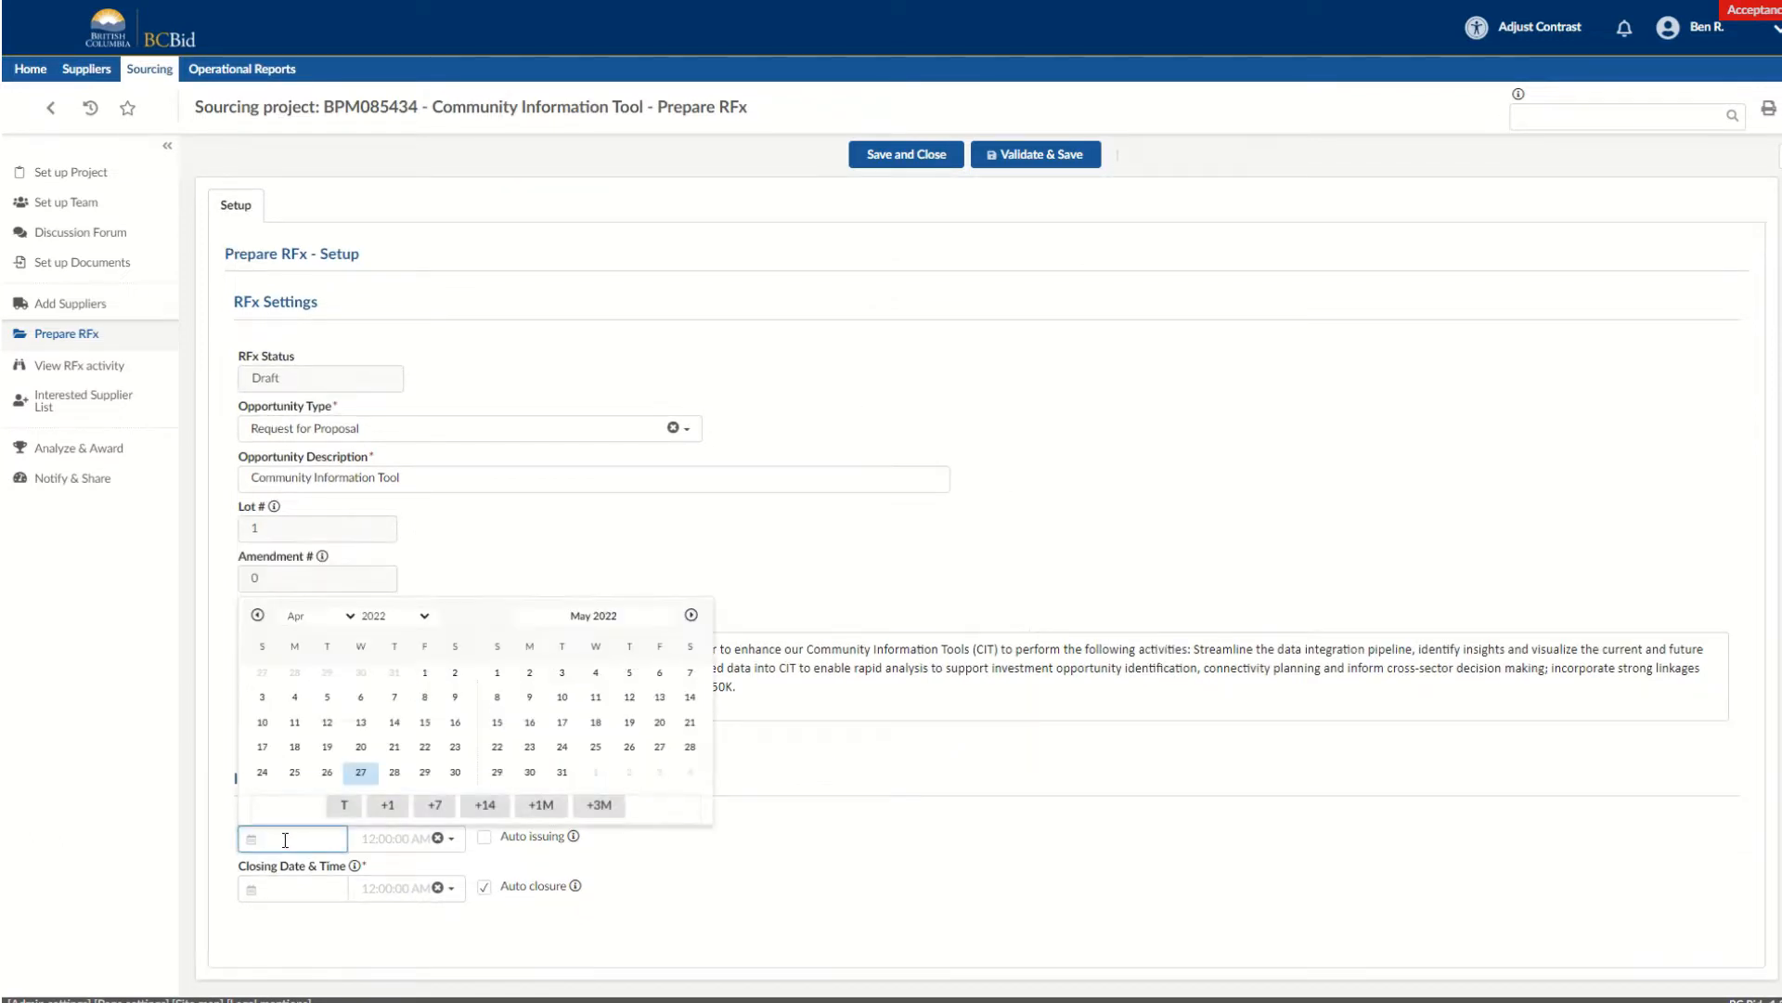
{"action": "left_click", "coordinate": [394, 773]}
{"action": "left_click", "coordinate": [279, 882]}
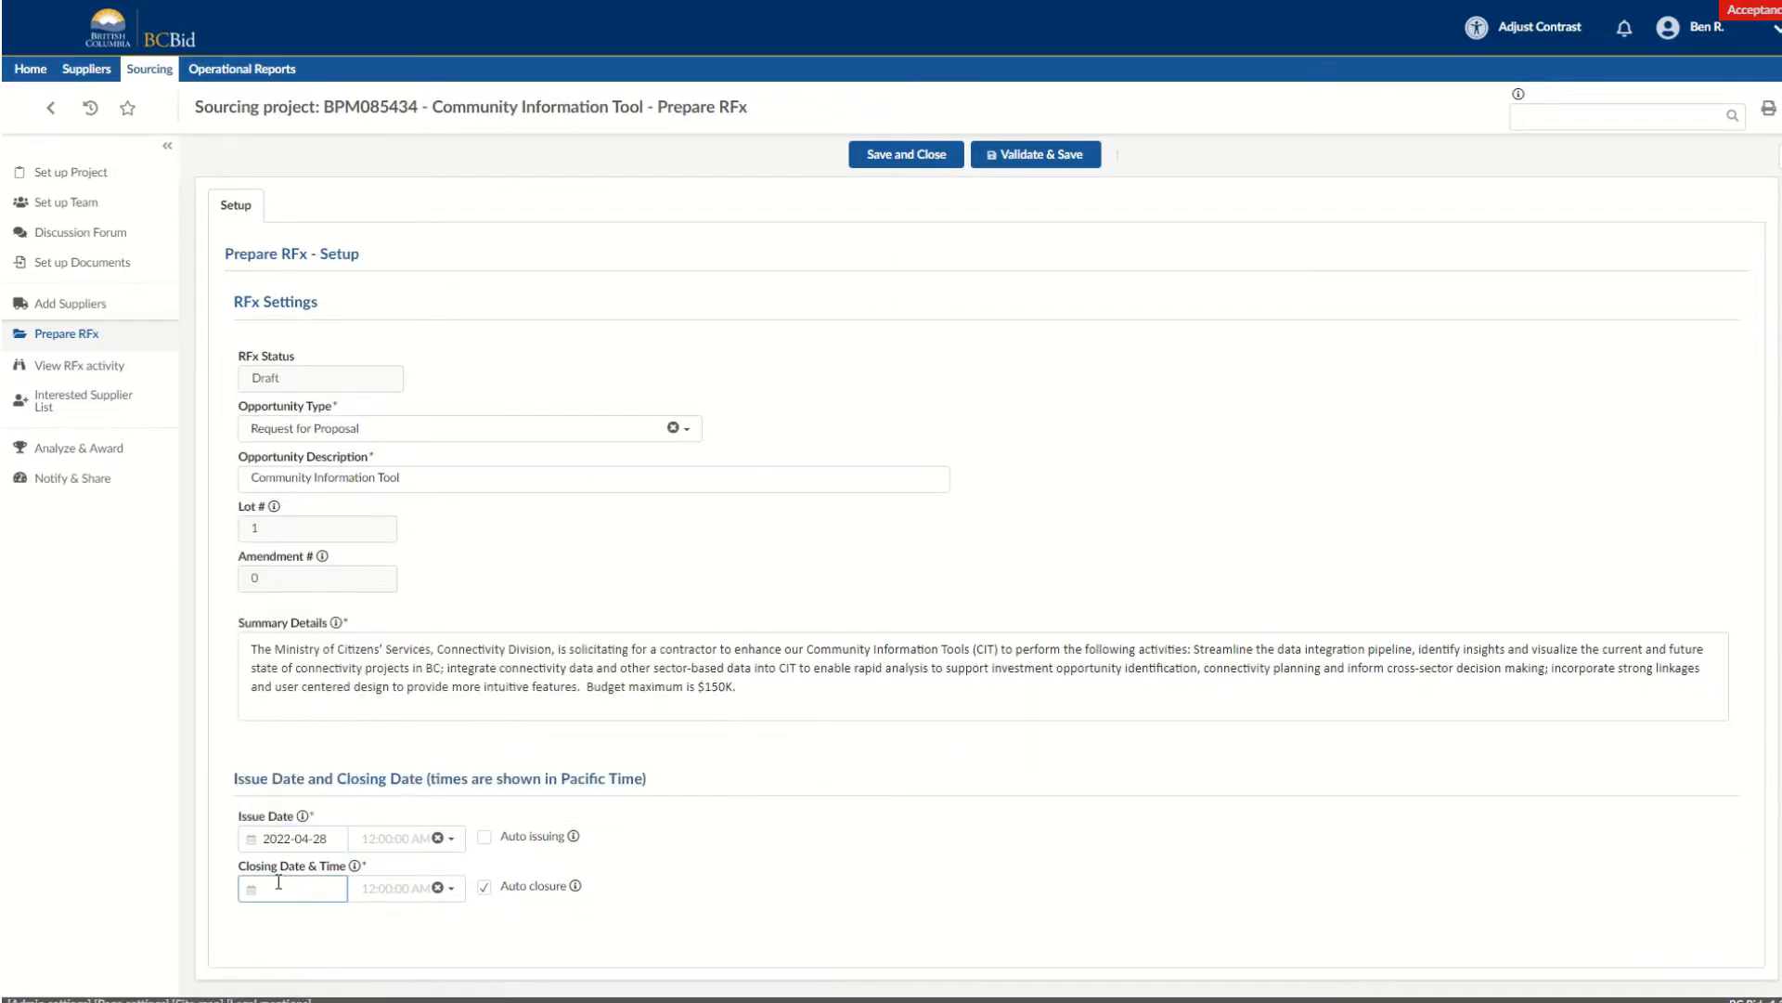
{"action": "left_click", "coordinate": [274, 888]}
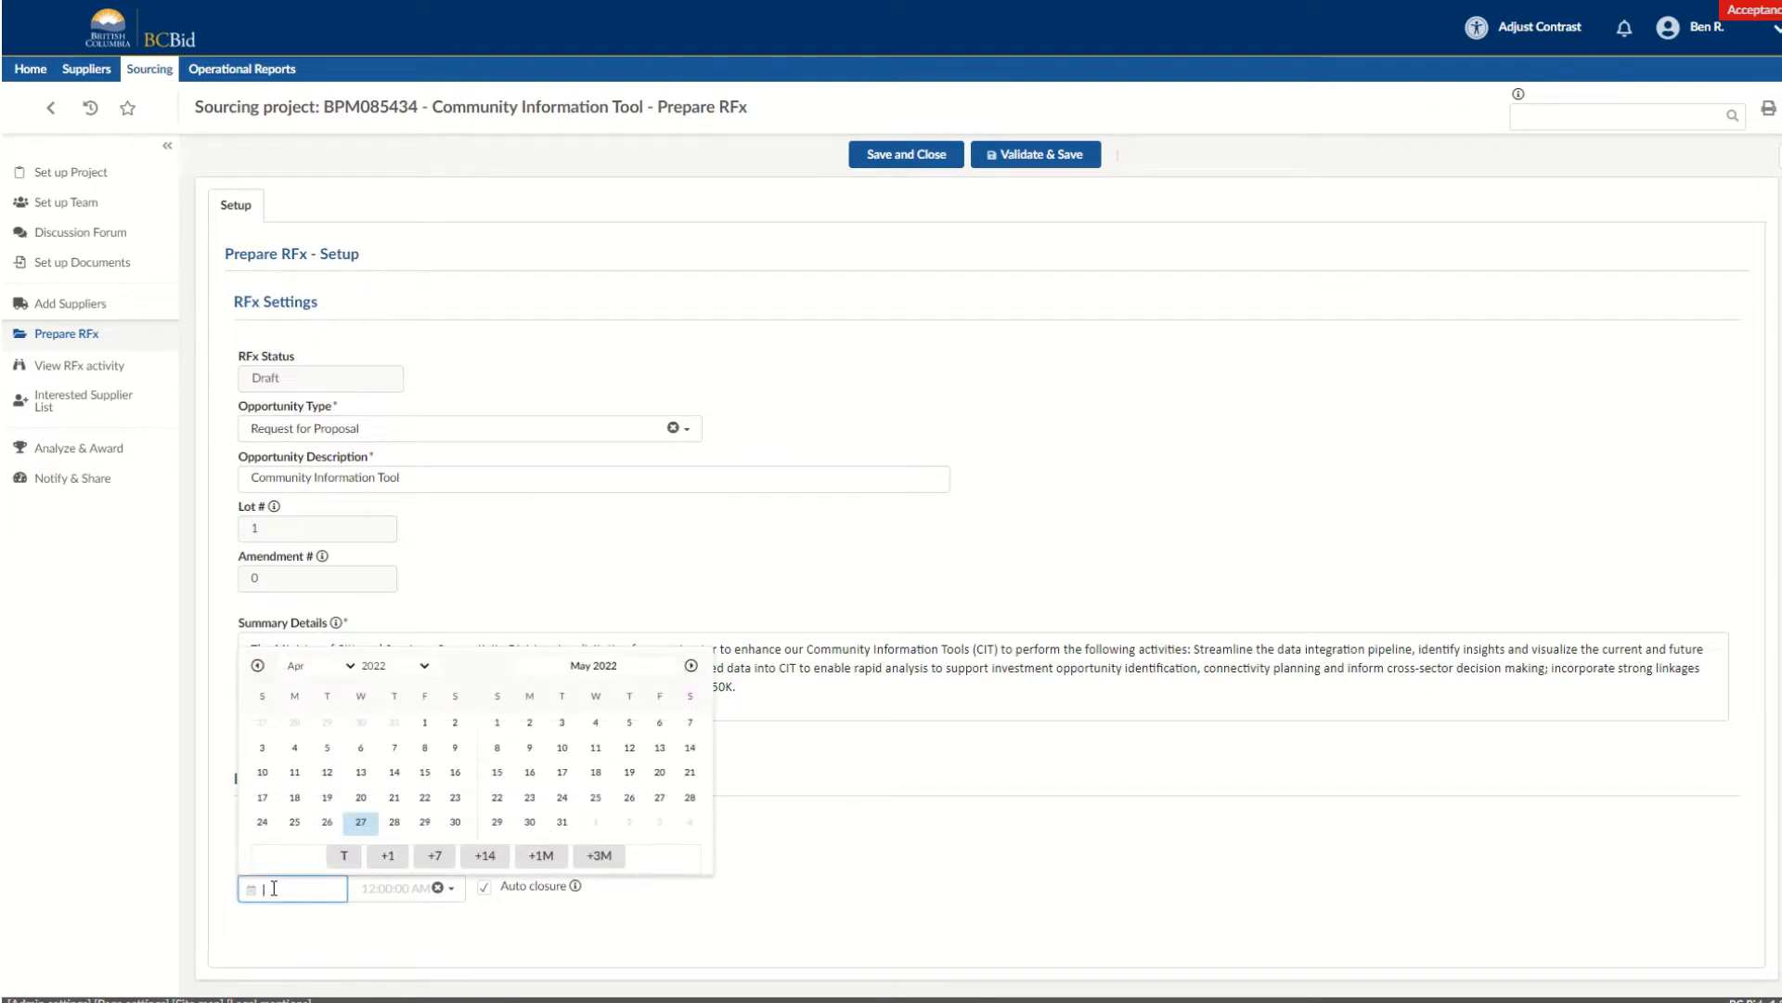
{"action": "left_click", "coordinate": [660, 796]}
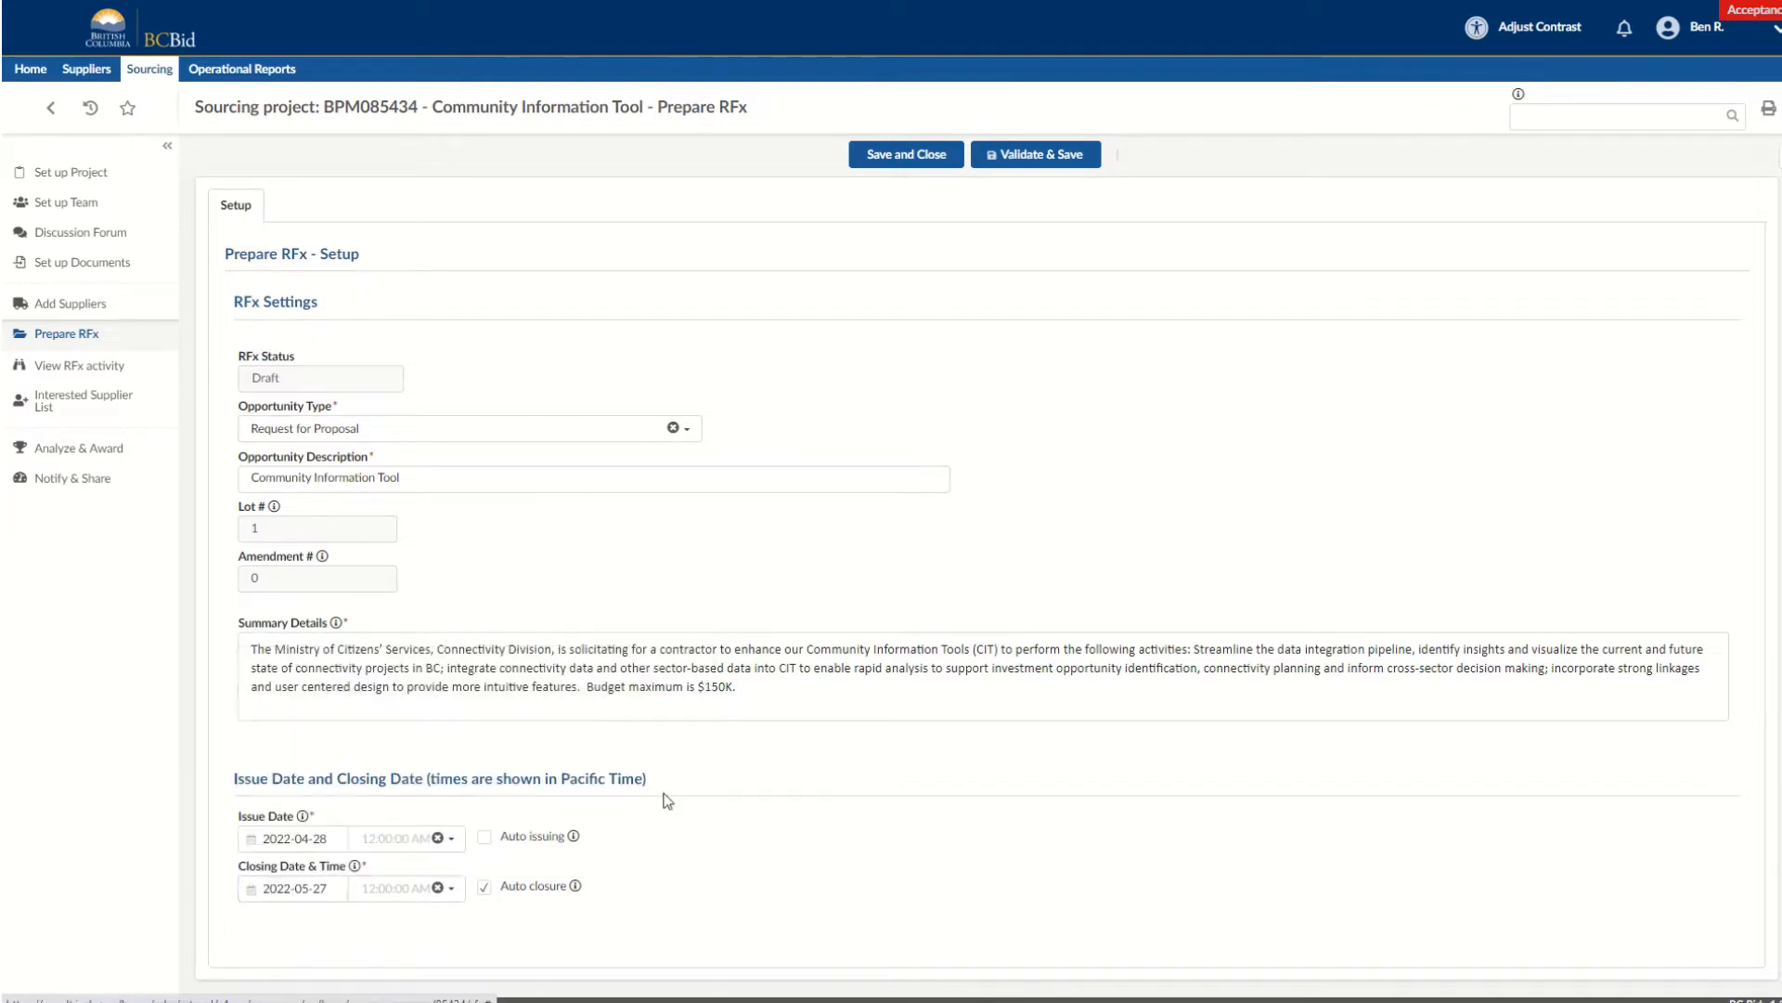
Set both the issue time and the closing time to 2:00:00 PM, and validate and save the RFx.
{"action": "left_click", "coordinate": [402, 838]}
{"action": "type", "text": "2"}
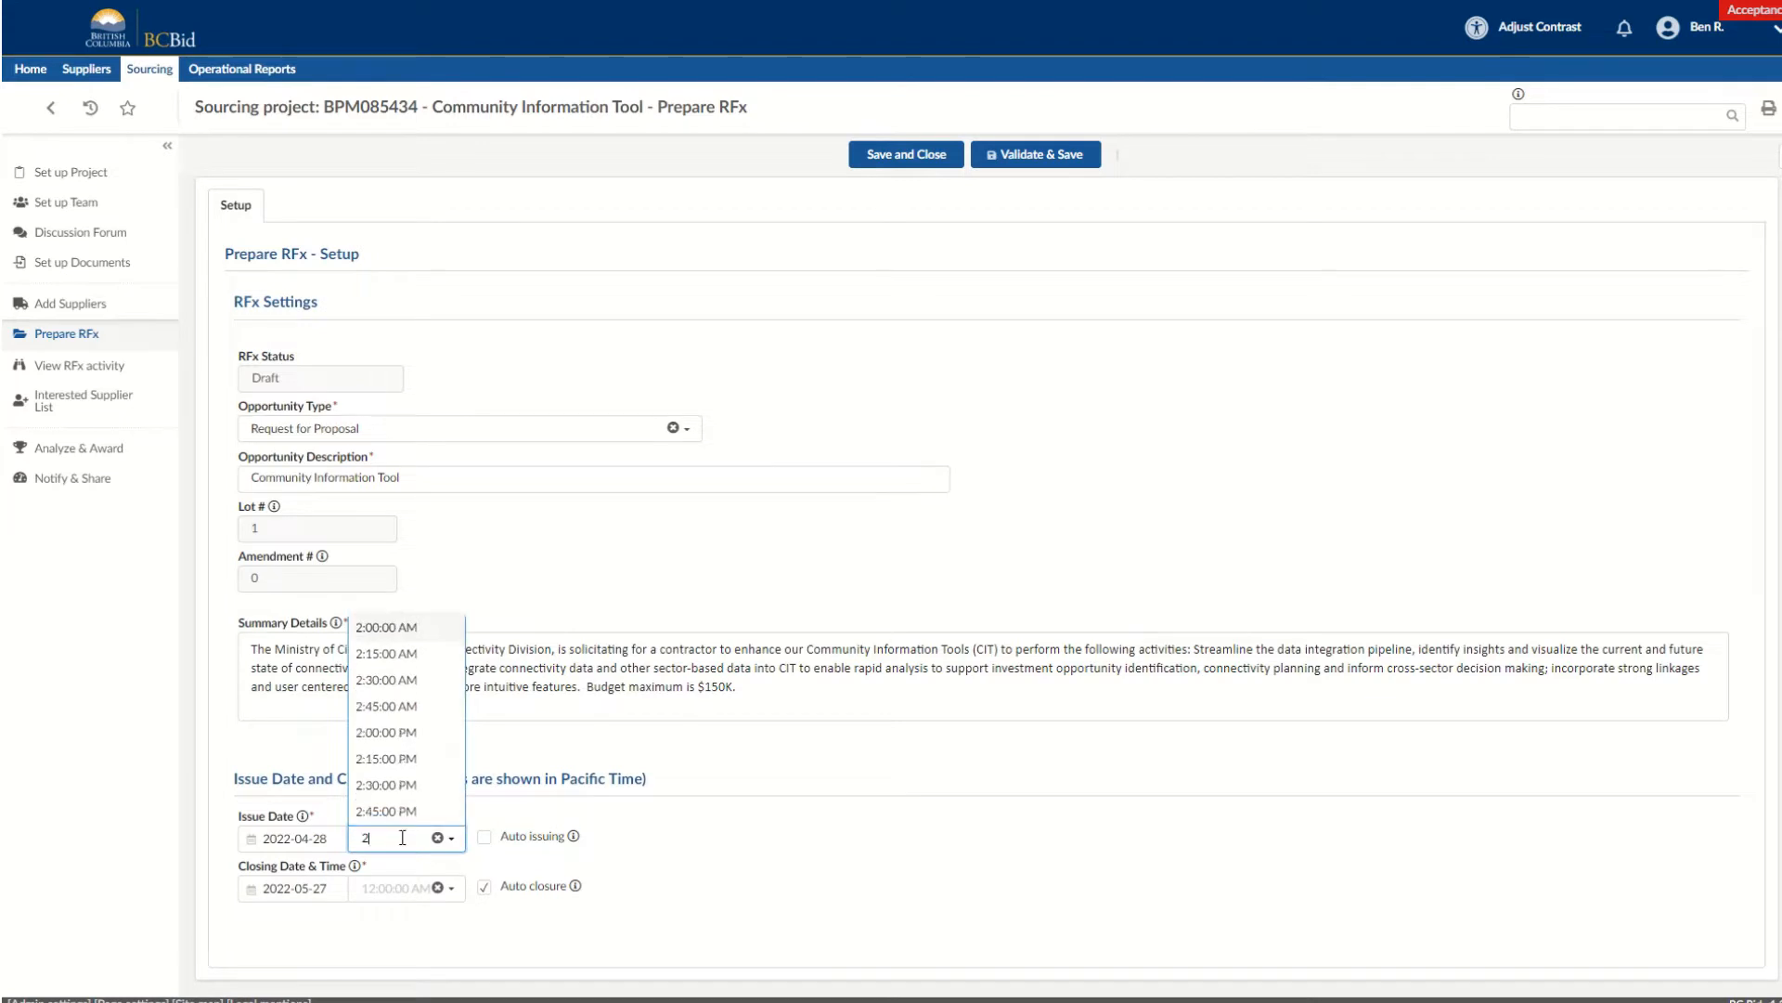
{"action": "type", "text": ":00"}
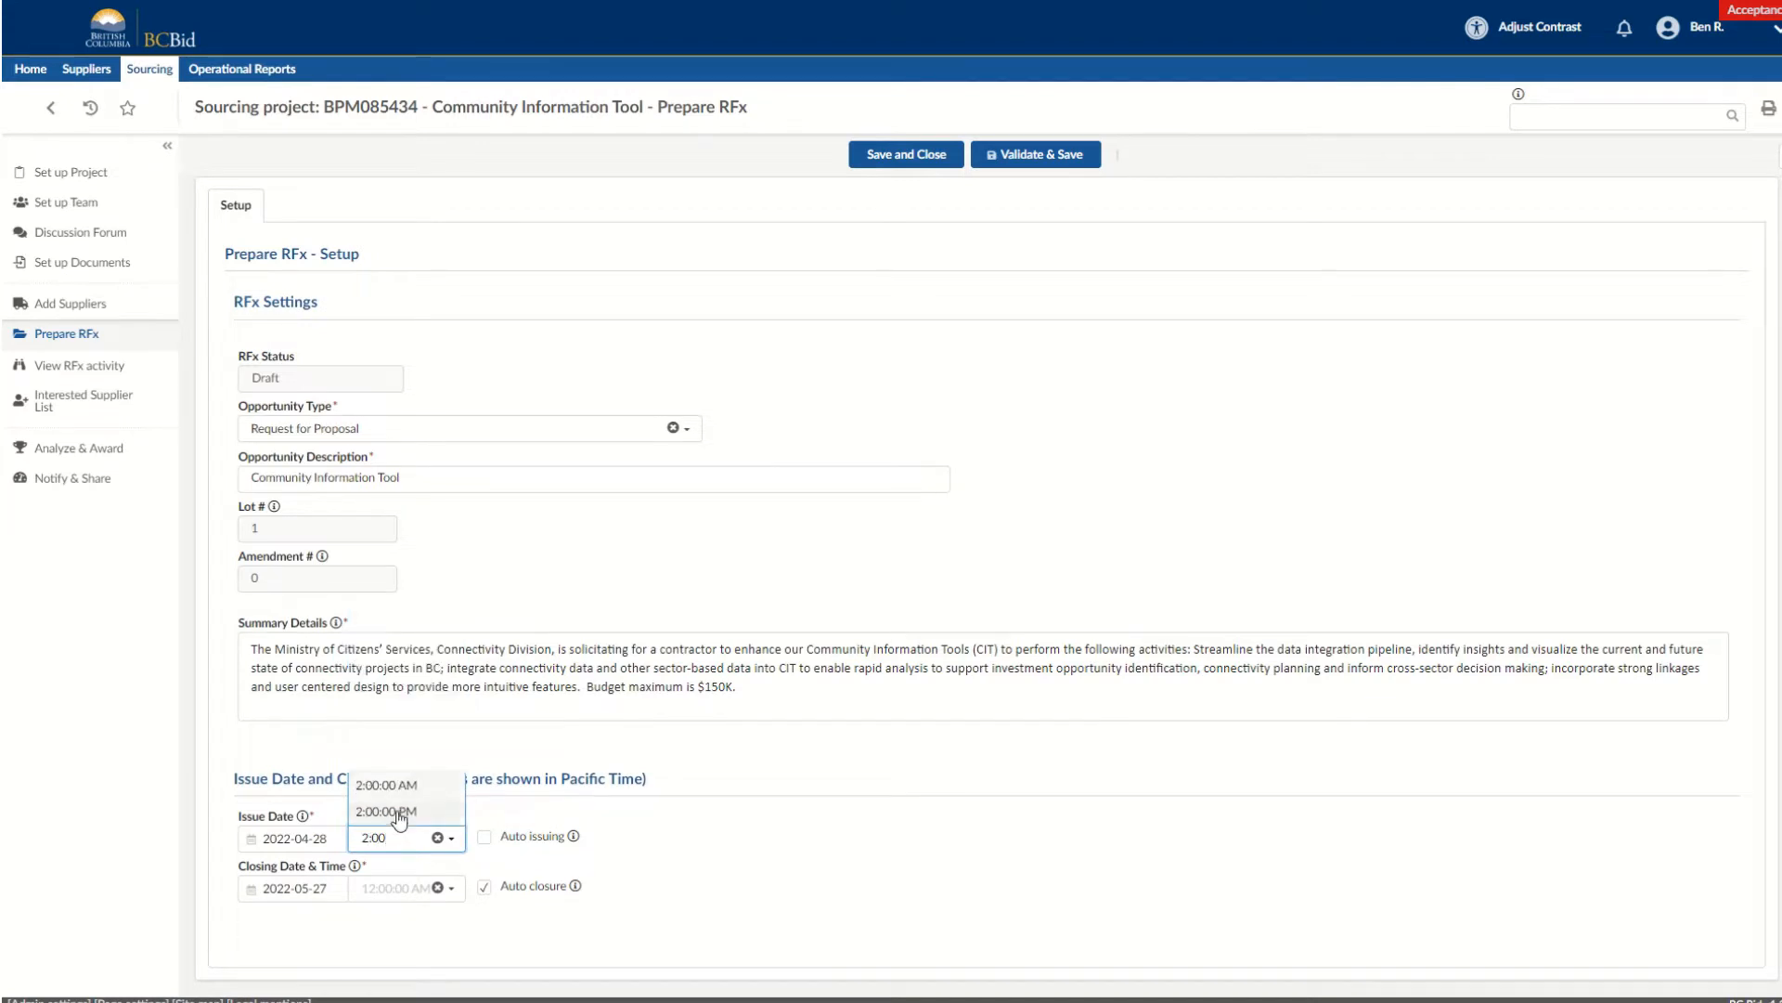
{"action": "left_click", "coordinate": [400, 811]}
{"action": "left_click", "coordinate": [396, 886]}
{"action": "type", "text": "@:0"}
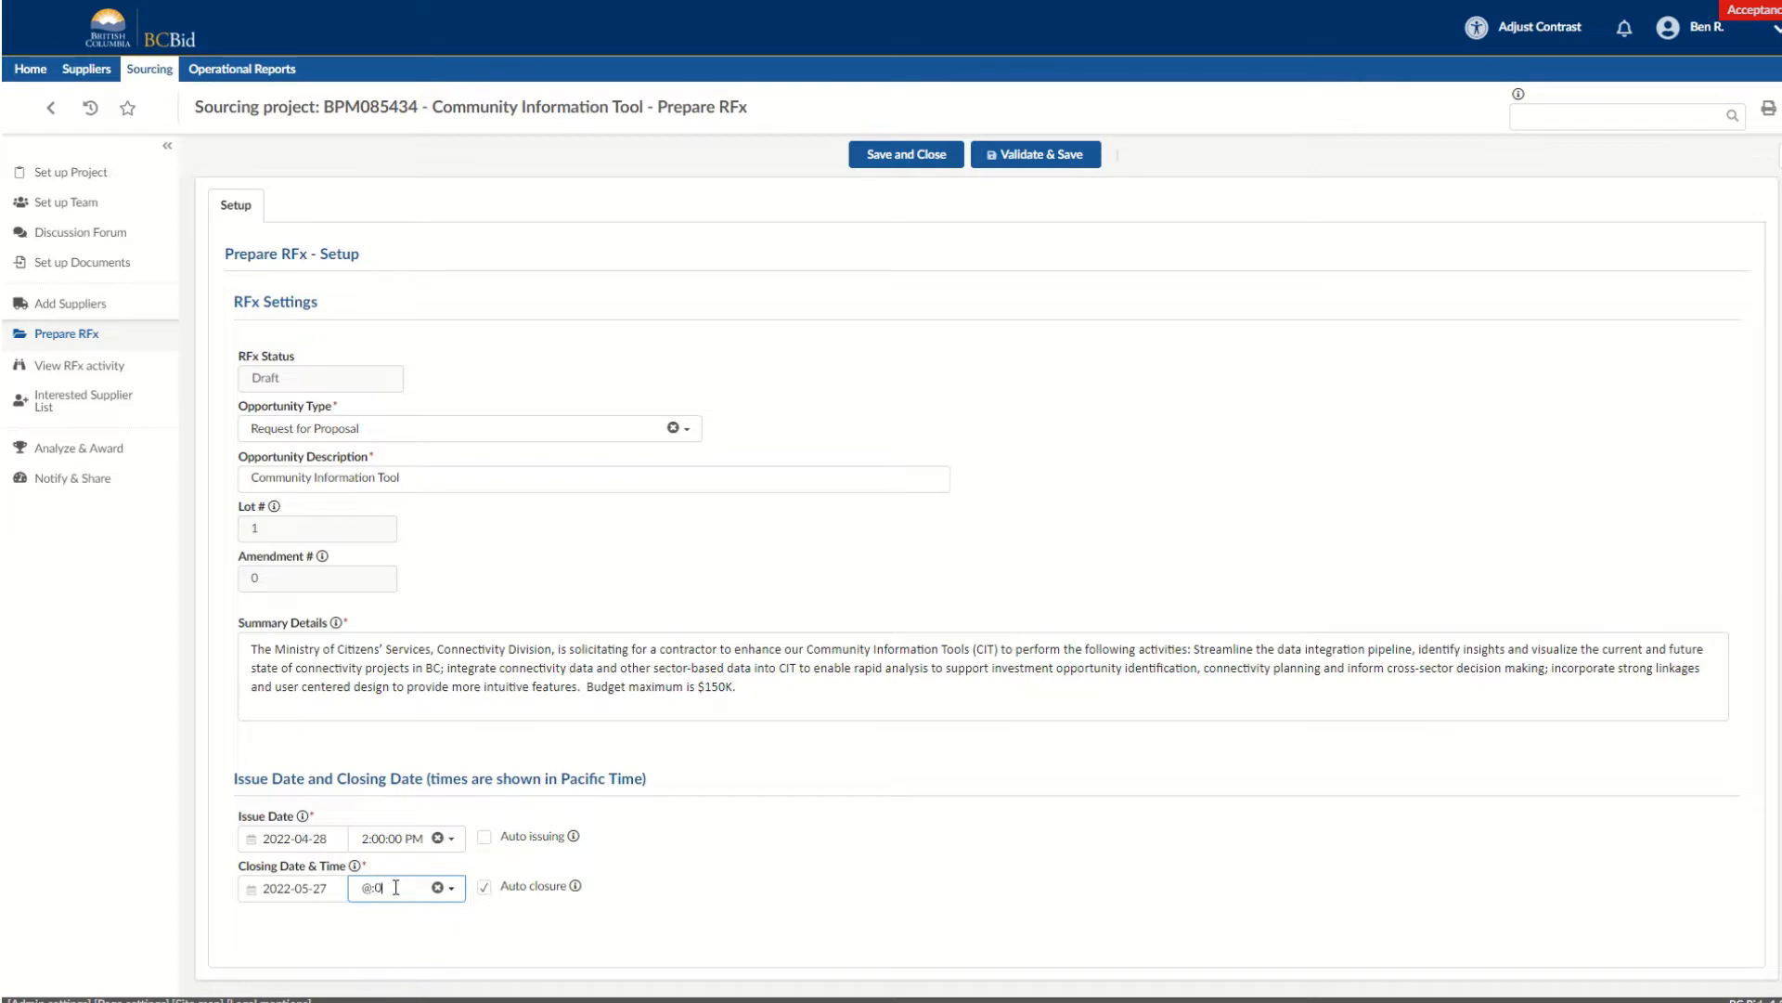
{"action": "key", "text": "BackSpace"}
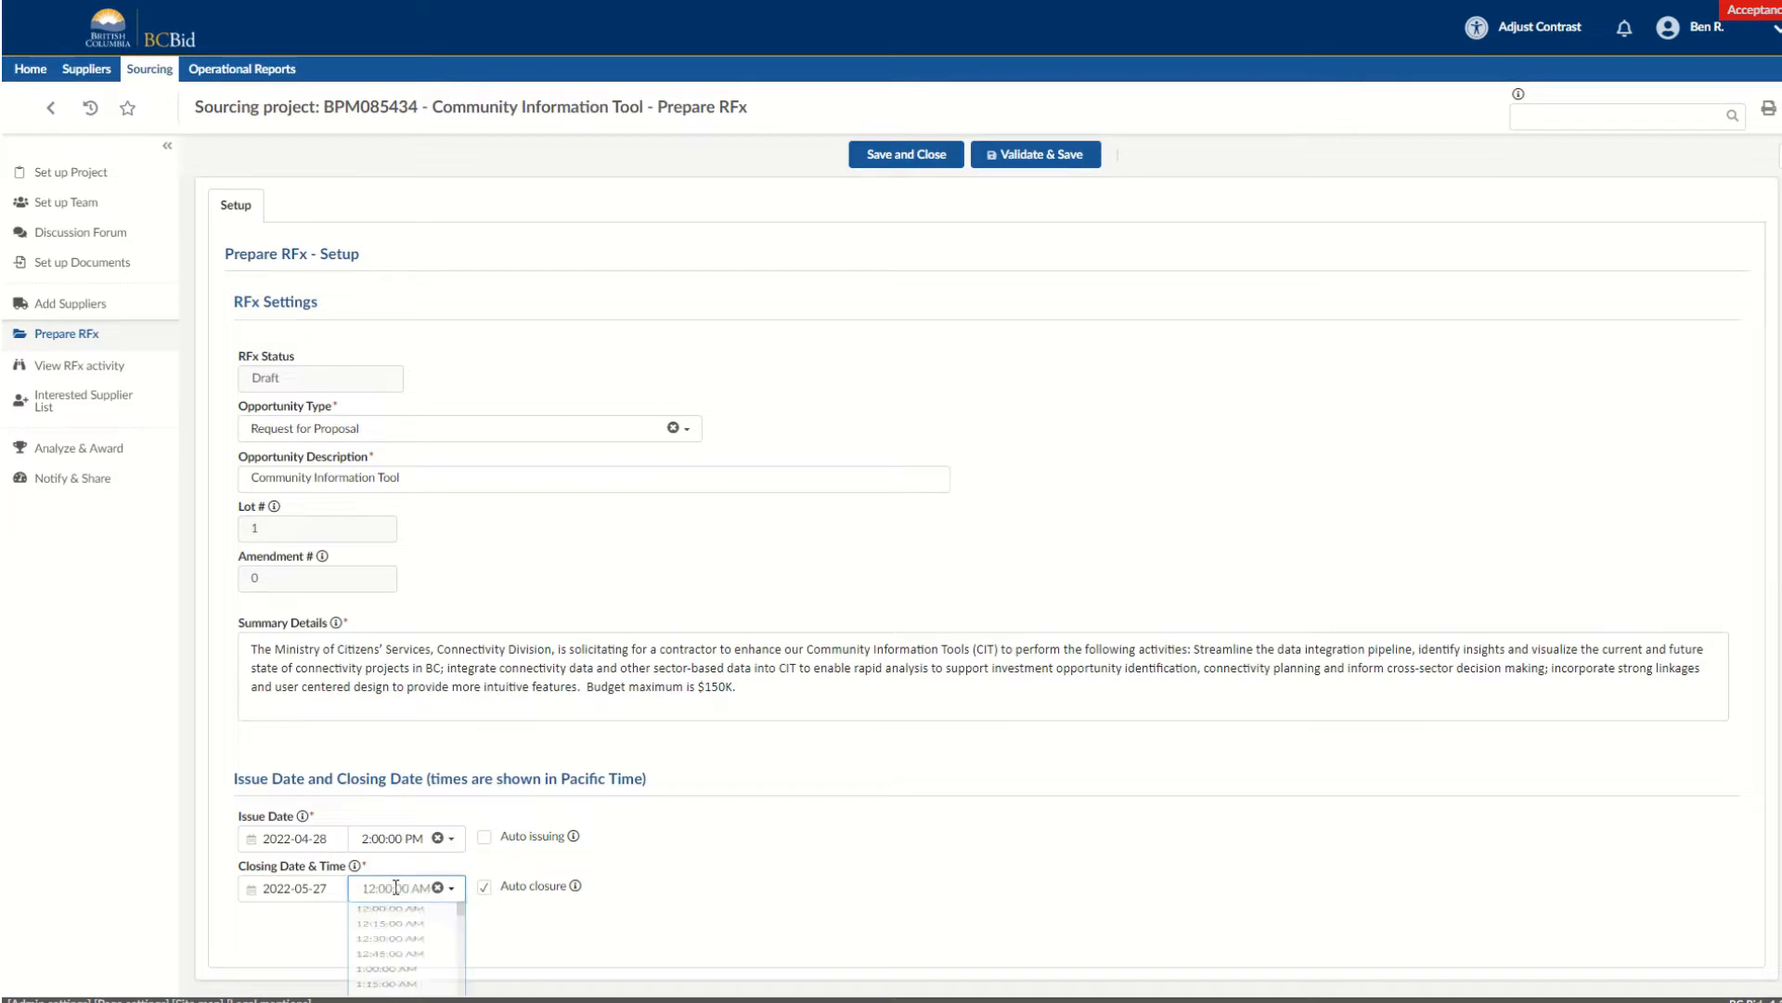
{"action": "type", "text": "2:00"}
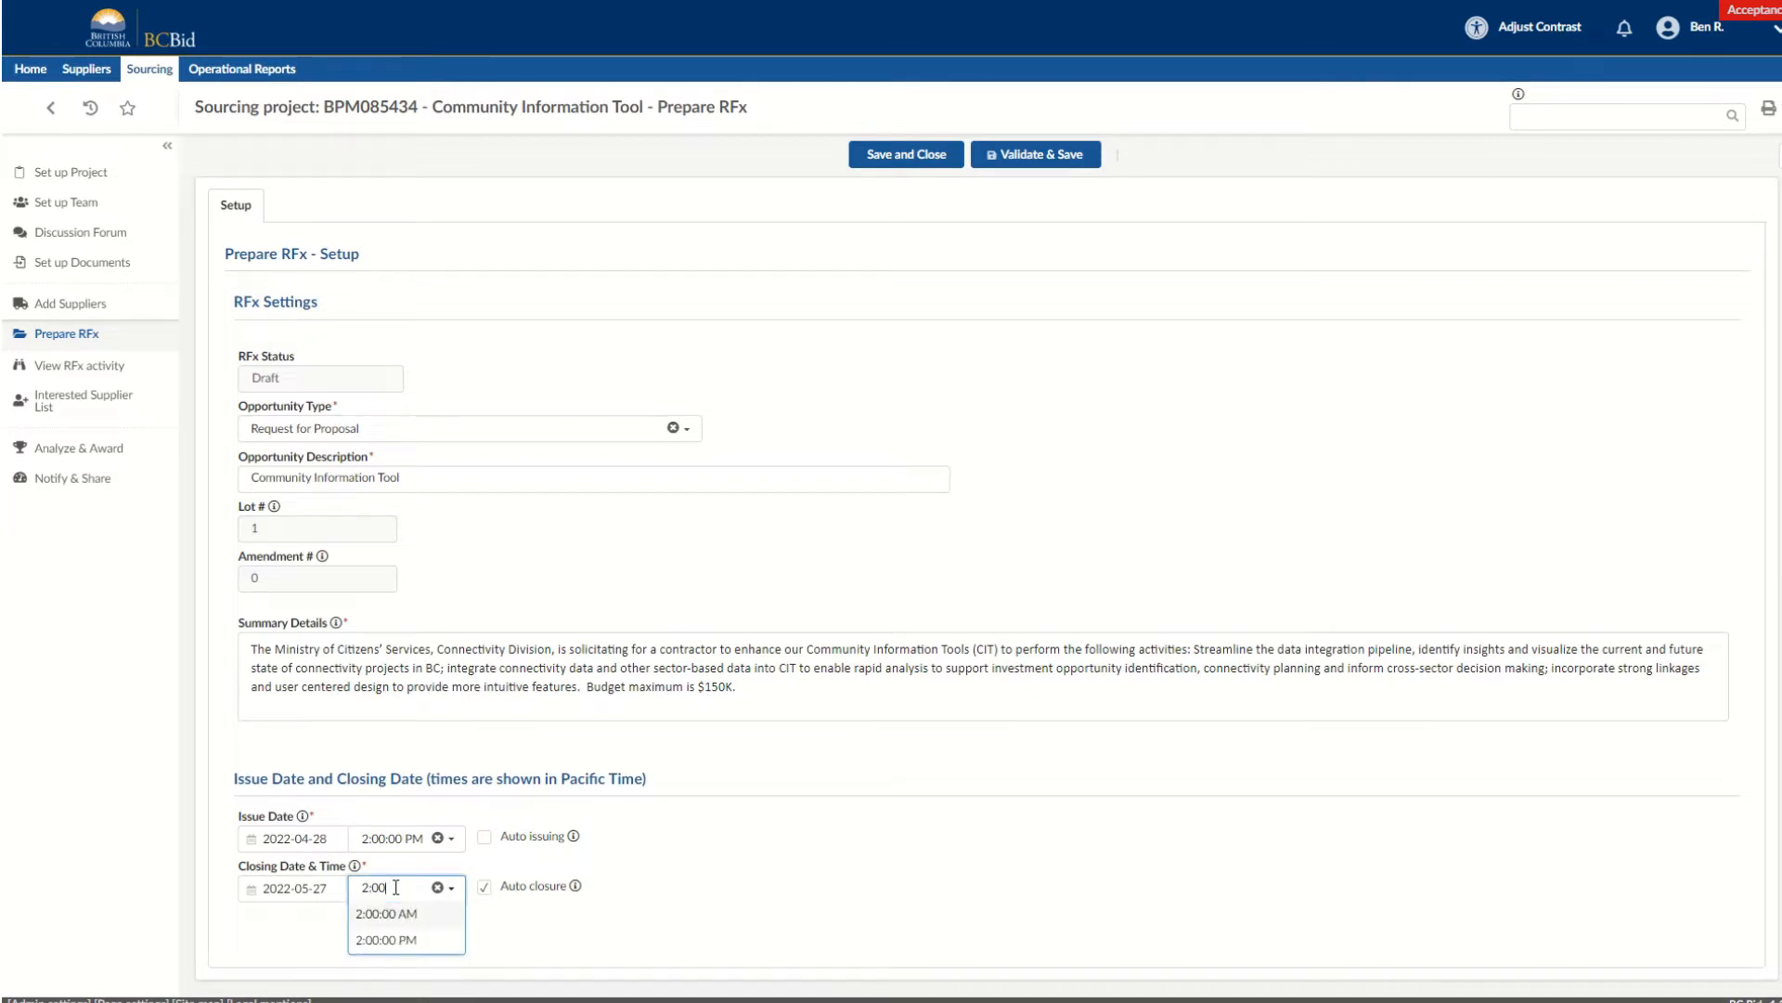
{"action": "left_click", "coordinate": [409, 940]}
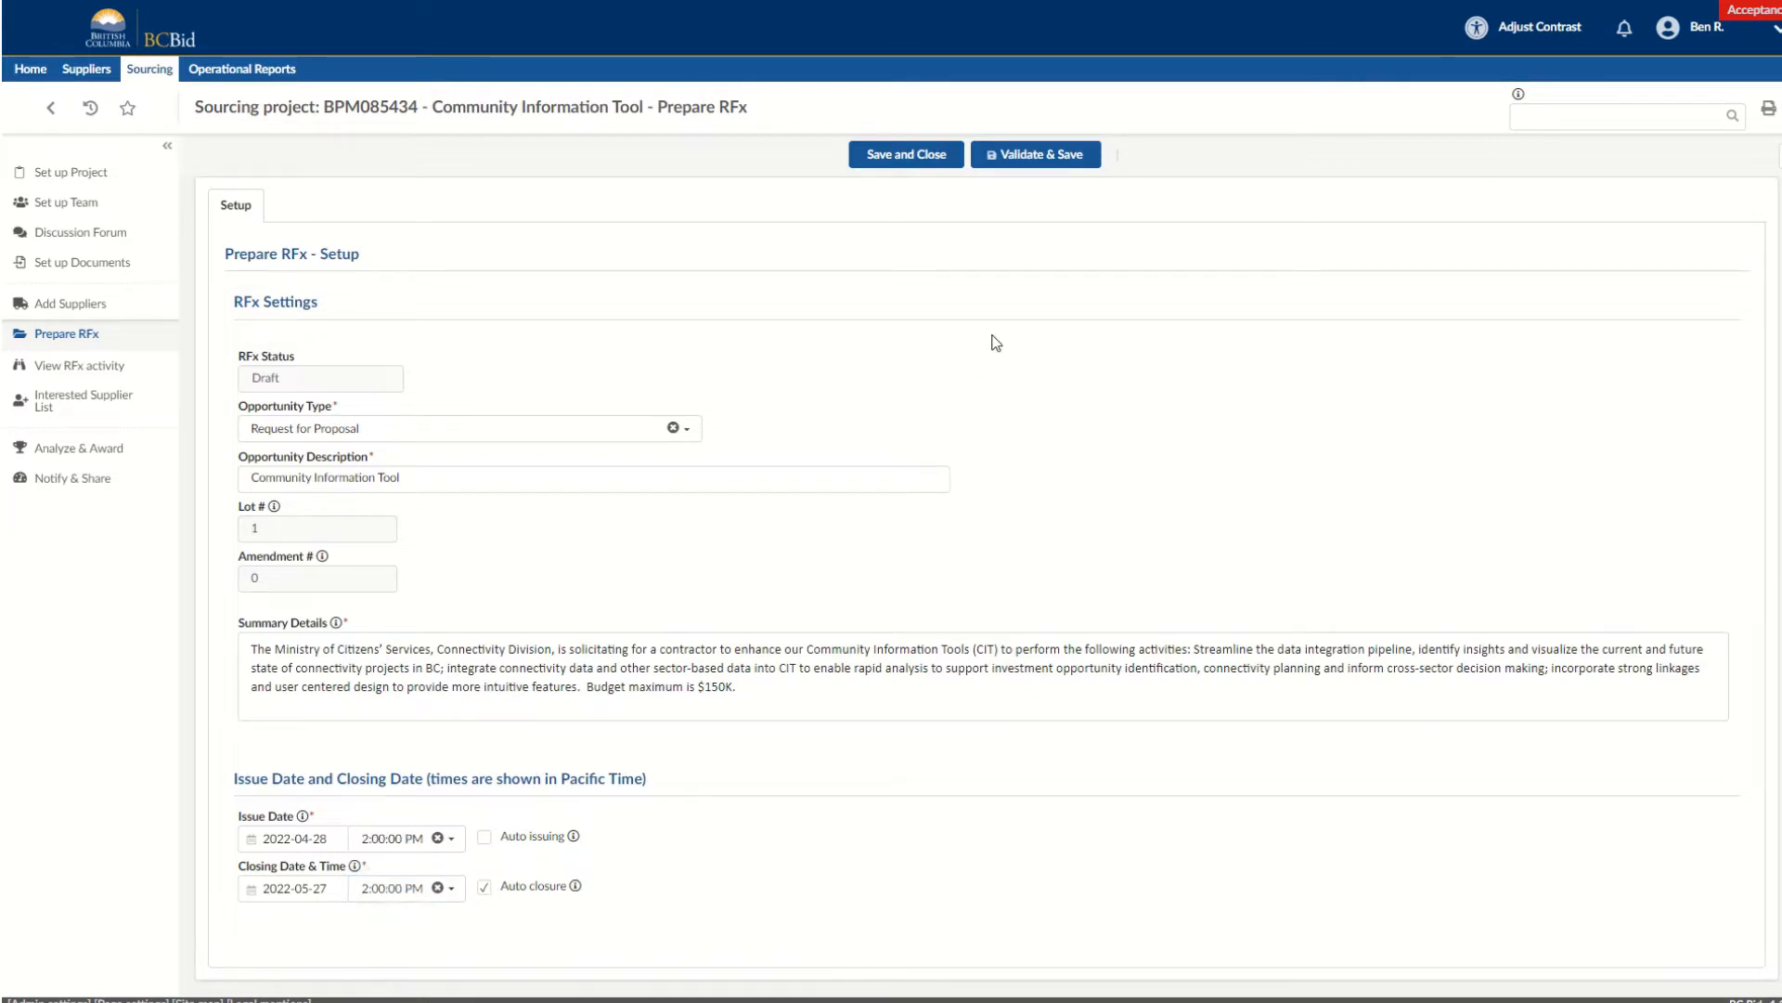
{"action": "left_click", "coordinate": [1056, 173]}
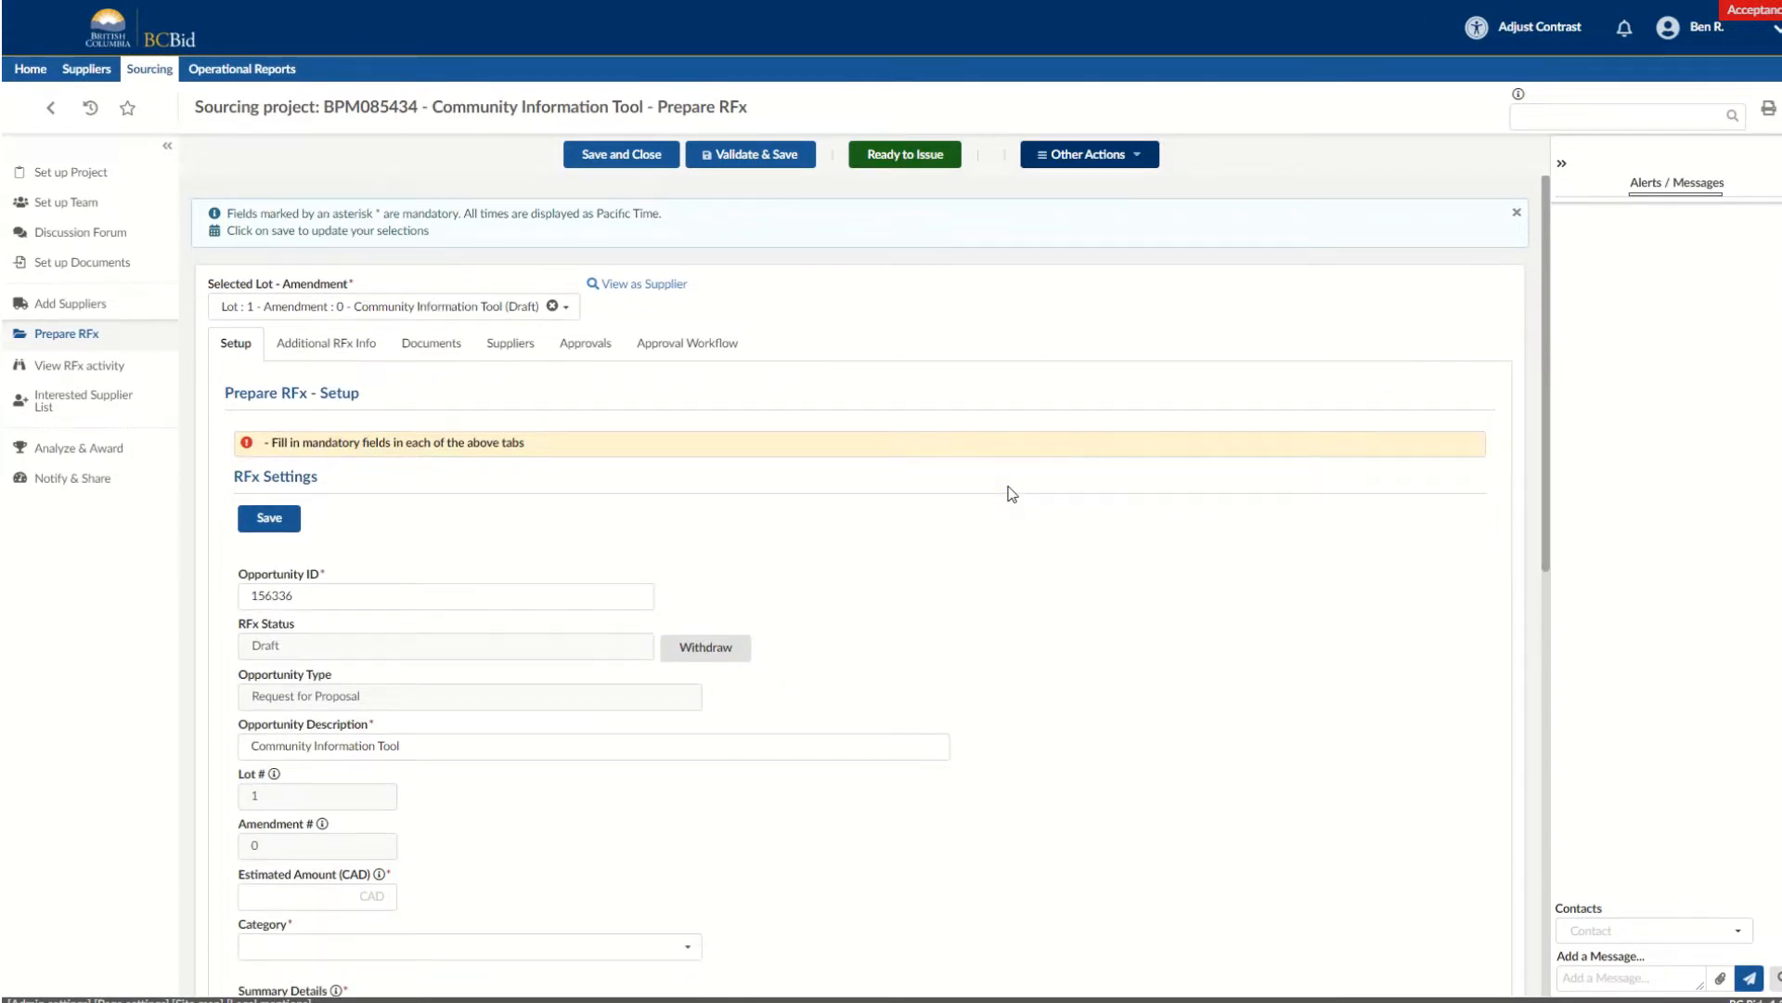
Enter an estimated amount of 150000 CAD and set the RFx category to Services.
{"action": "scroll", "coordinate": [1011, 493], "scroll_direction": "down", "scroll_amount": 4}
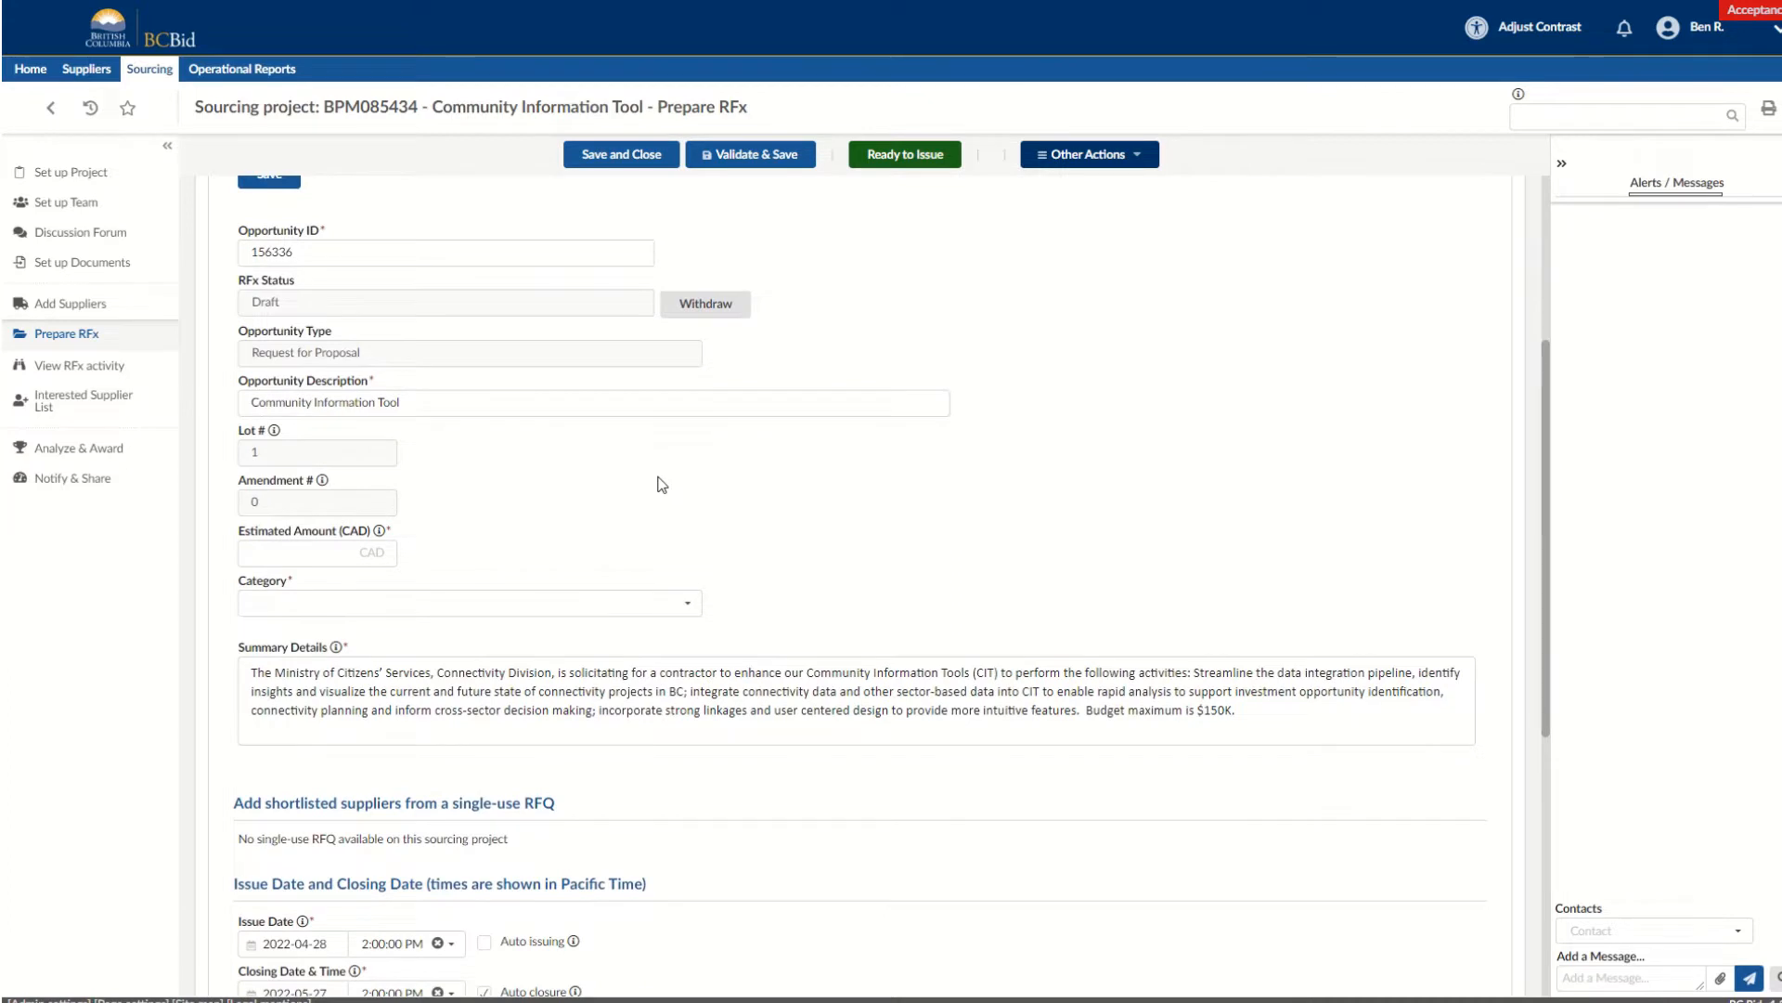
{"action": "left_click", "coordinate": [296, 555]}
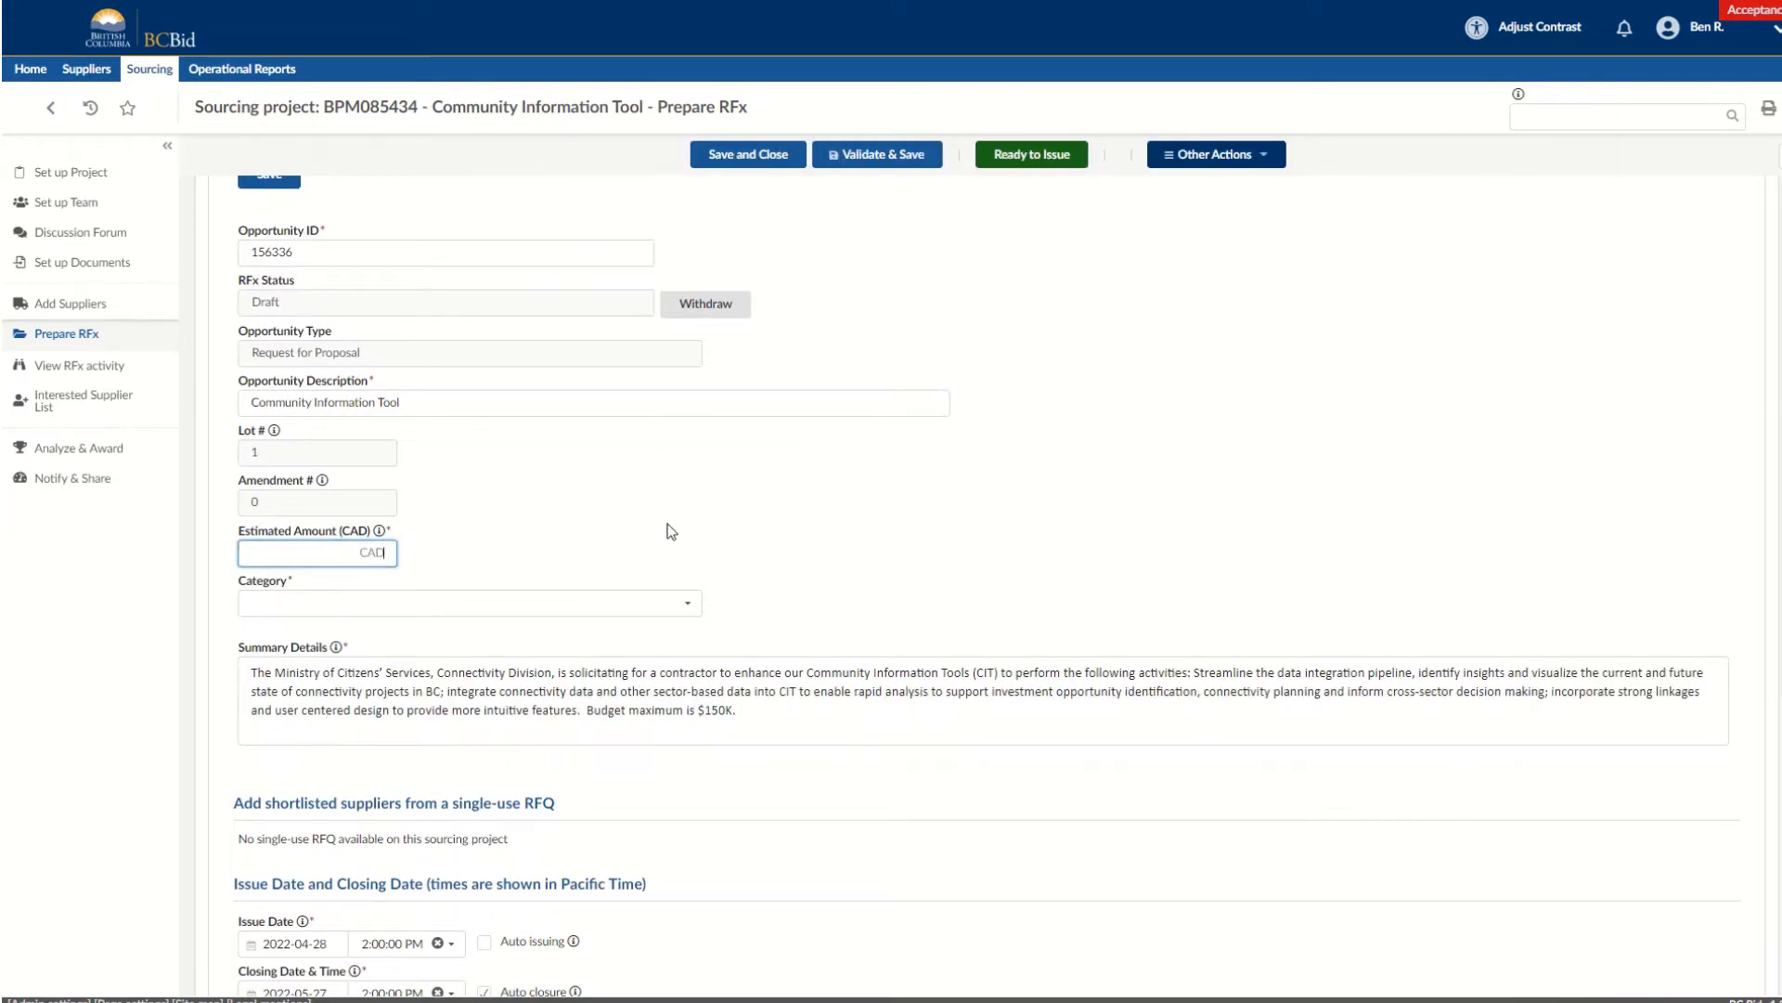
{"action": "type", "text": "150000"}
{"action": "left_click", "coordinate": [697, 608]}
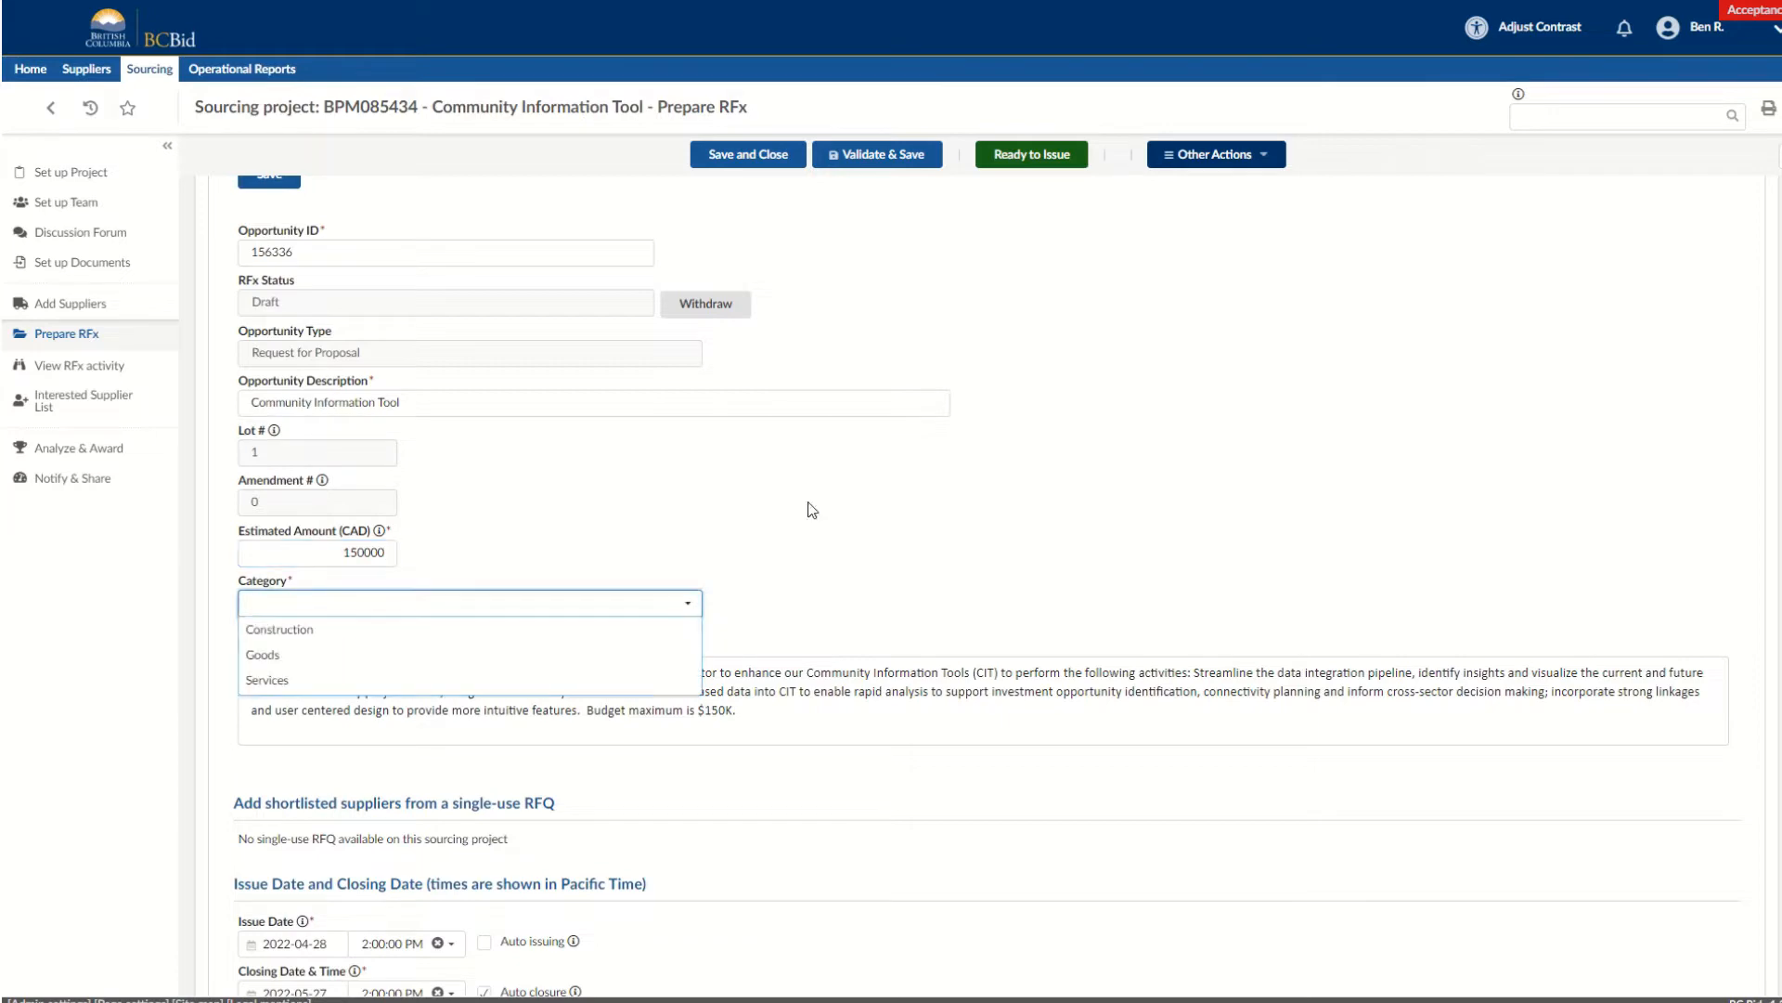
{"action": "left_click", "coordinate": [415, 681]}
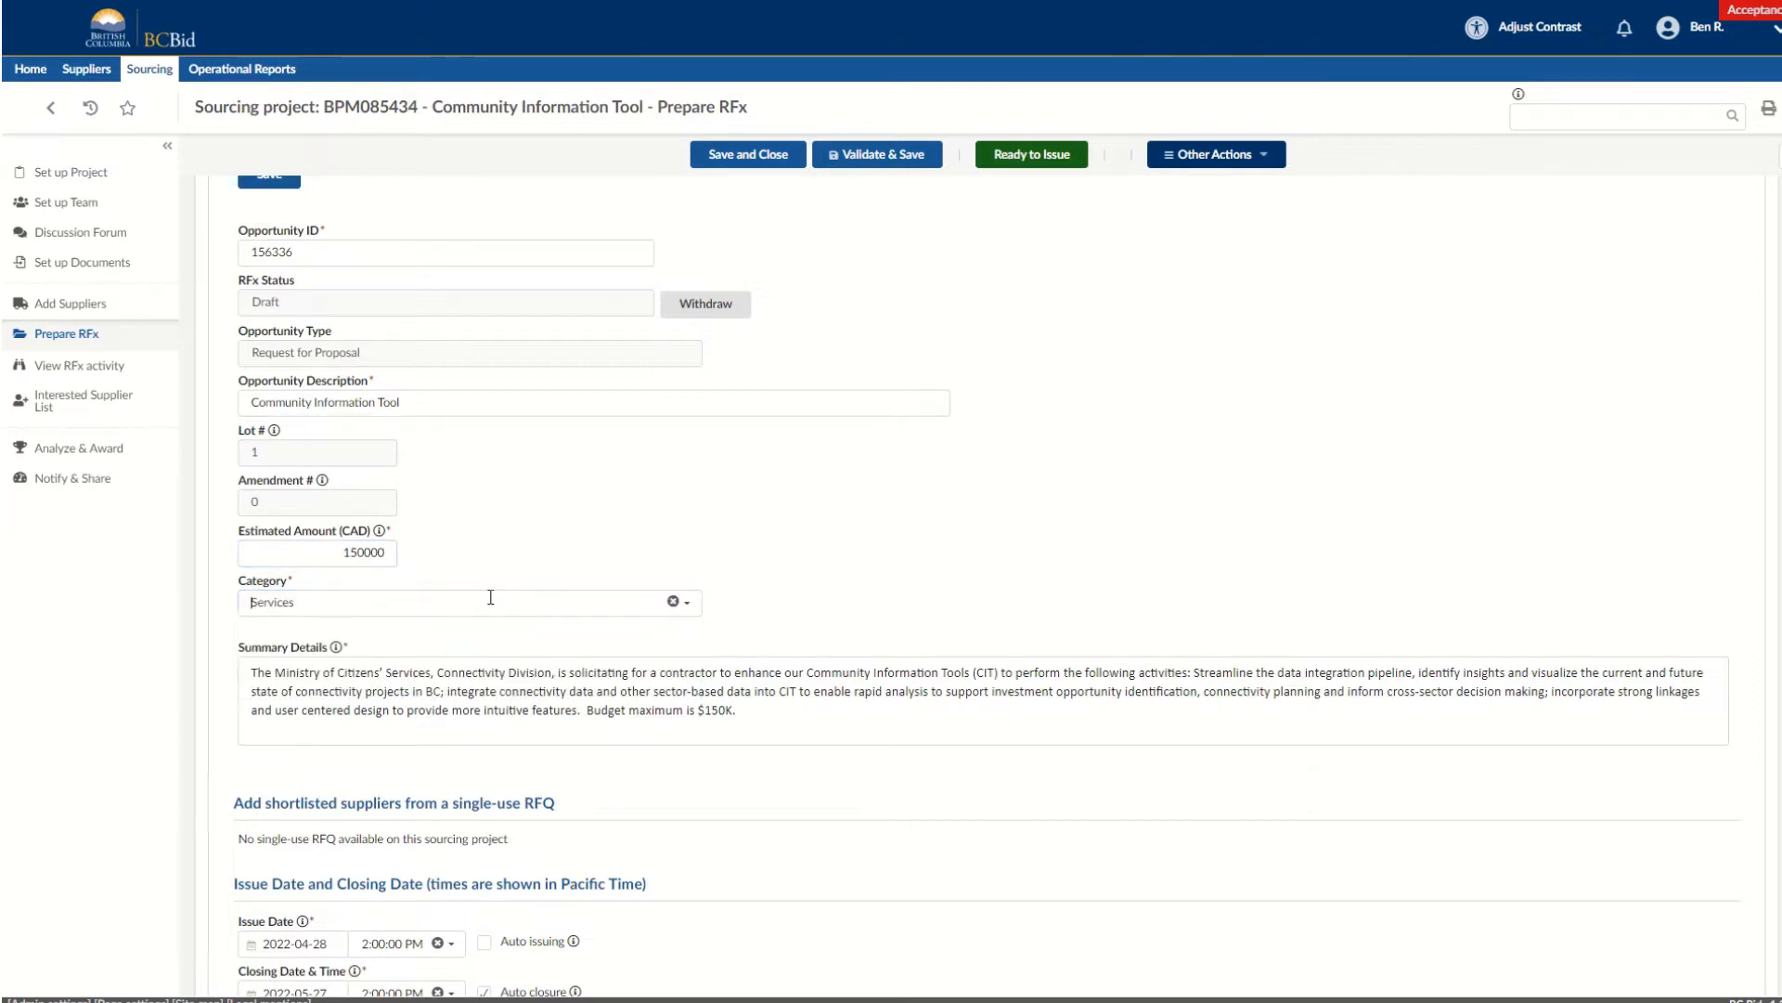
{"action": "scroll", "coordinate": [854, 560], "scroll_direction": "down", "scroll_amount": 4}
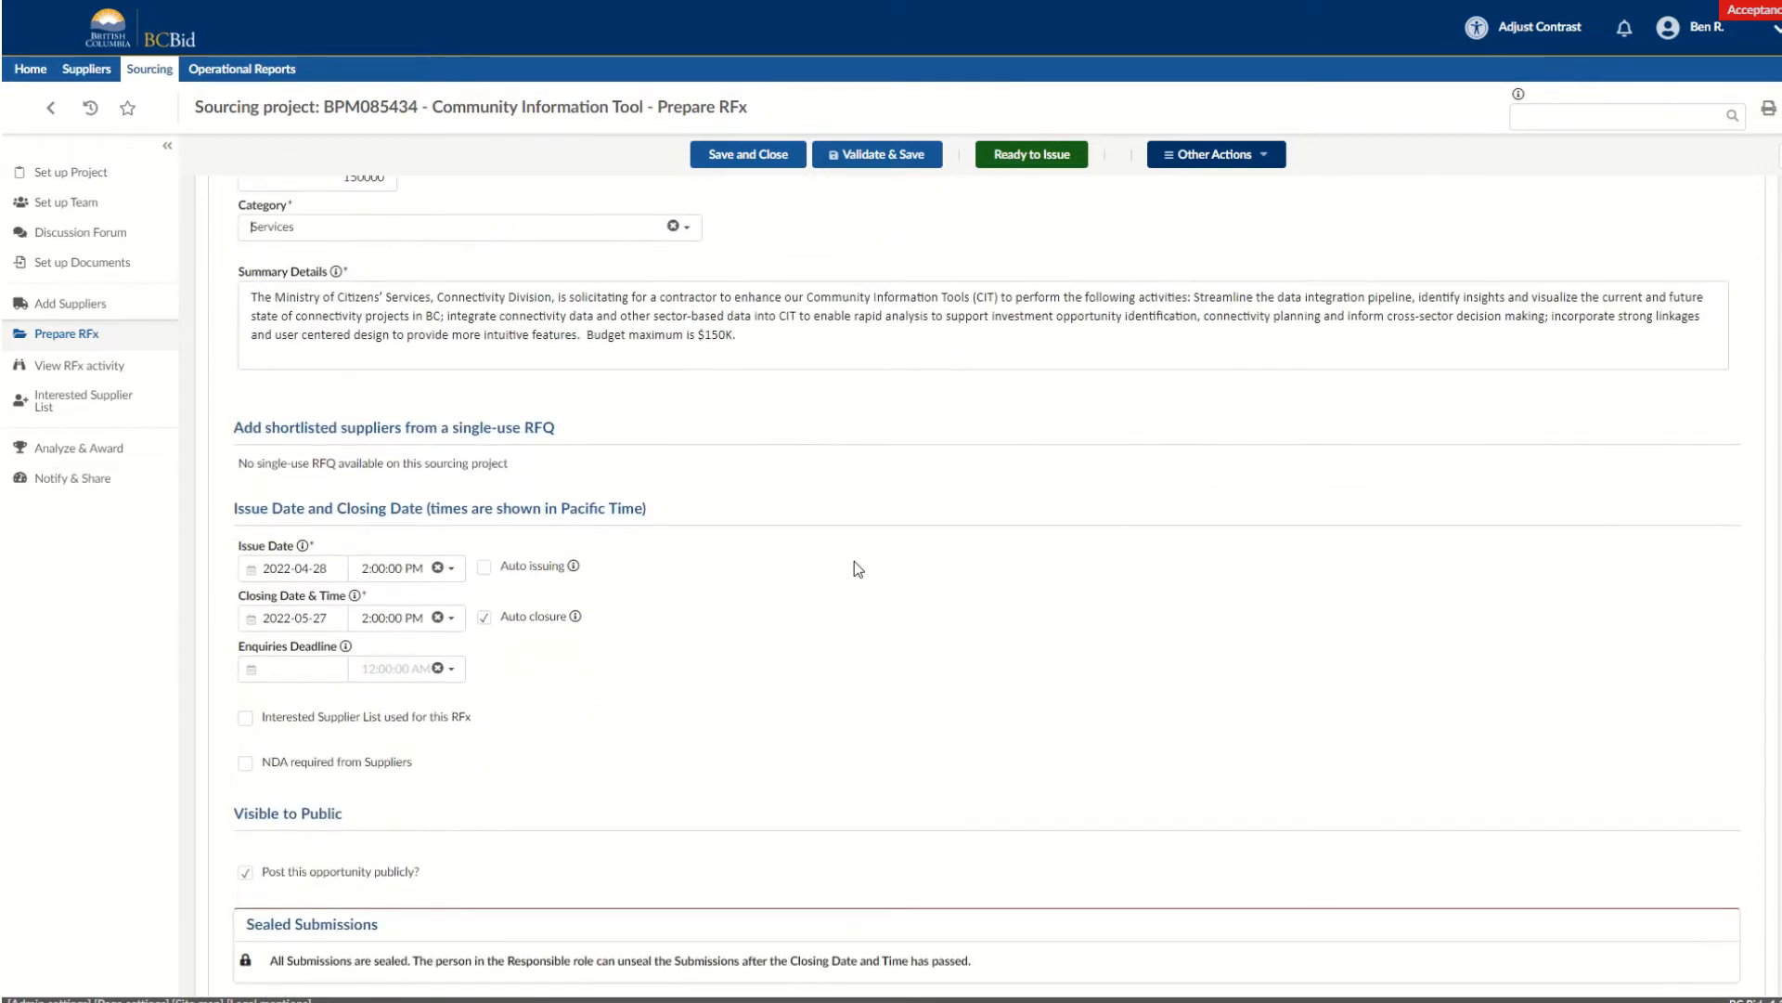
{"action": "left_click", "coordinate": [287, 667]}
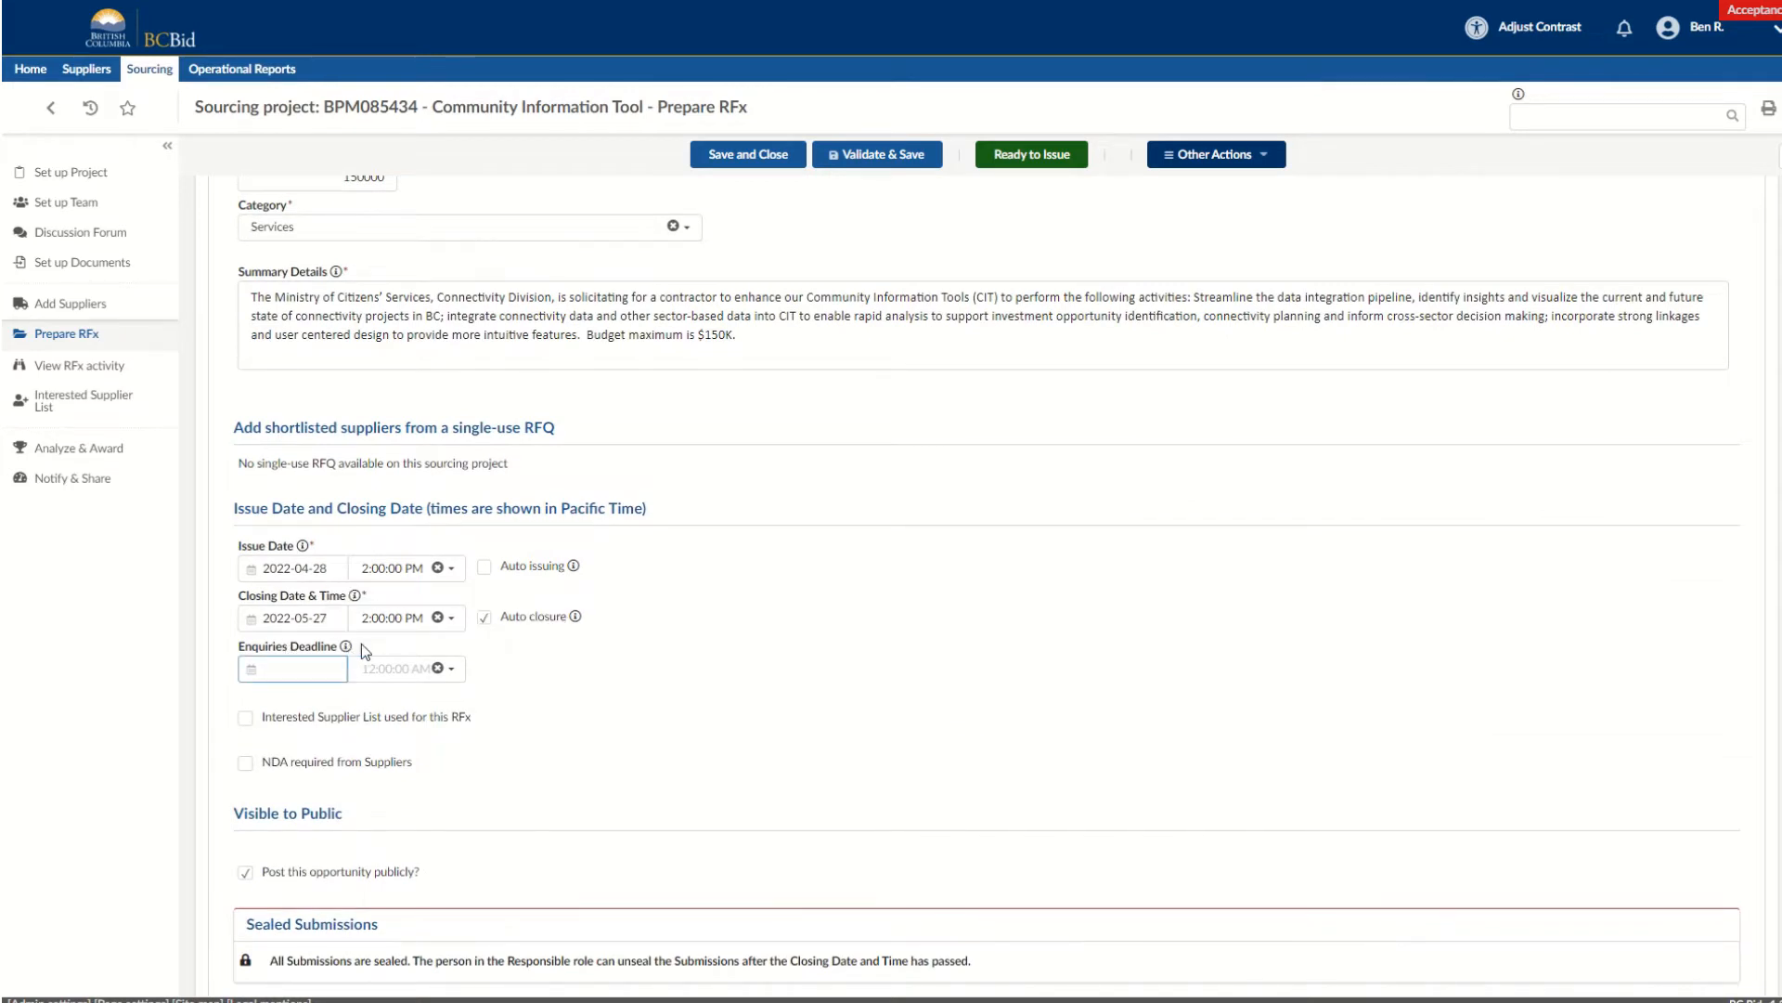
{"action": "left_click", "coordinate": [400, 734]}
Save the RFx setup details and open the RFx's Additional RFx Info section.
{"action": "scroll", "coordinate": [713, 648], "scroll_direction": "up", "scroll_amount": 8}
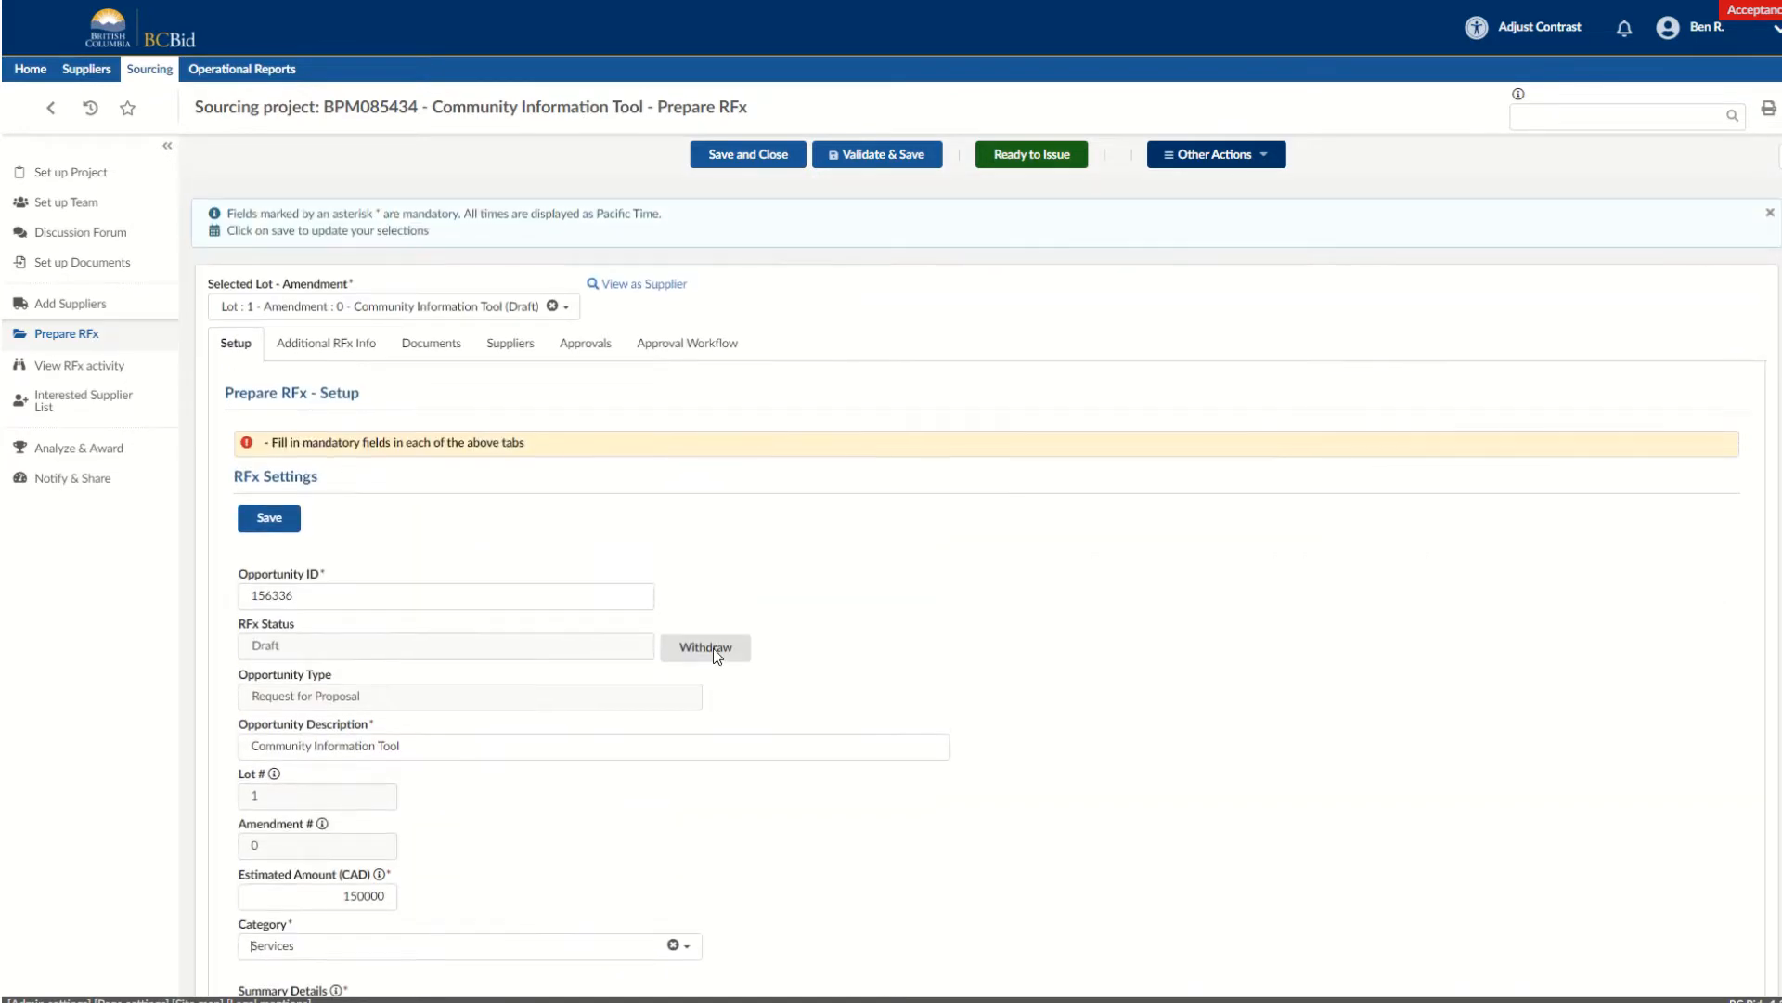
{"action": "left_click", "coordinate": [270, 517]}
{"action": "left_click", "coordinate": [336, 347]}
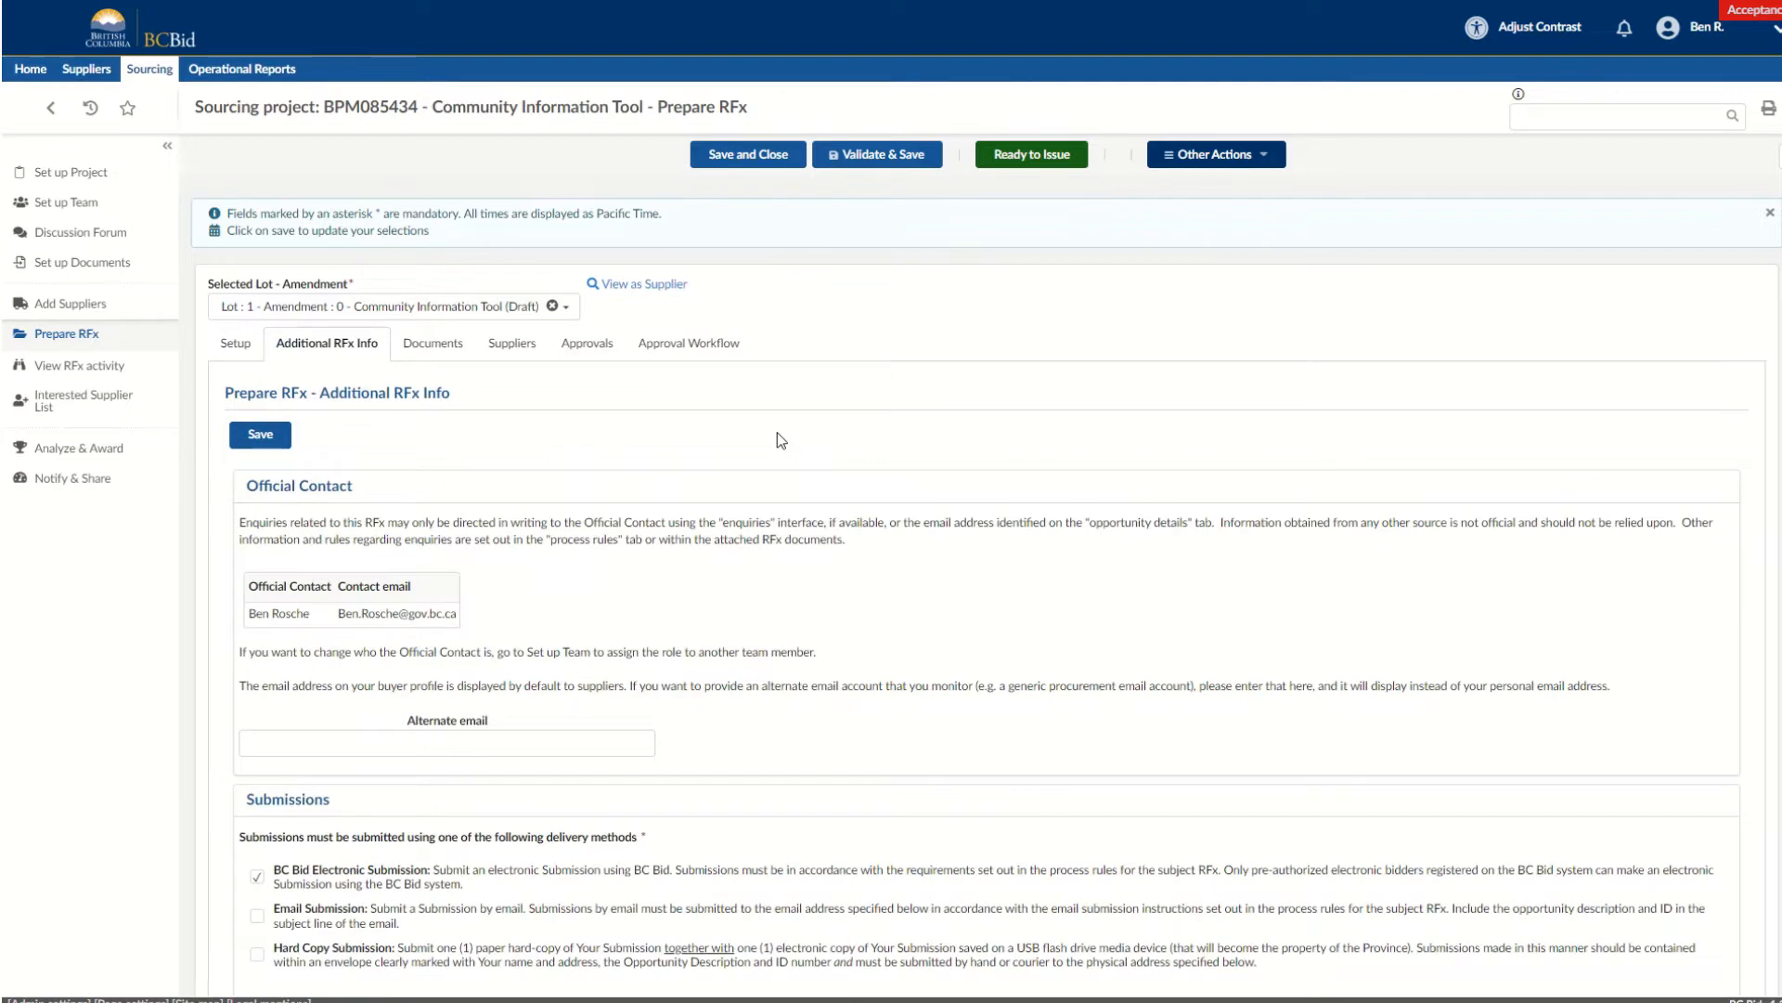
Set the delivery region to Capital and save the additional RFx information.
{"action": "scroll", "coordinate": [777, 431], "scroll_direction": "down", "scroll_amount": 3}
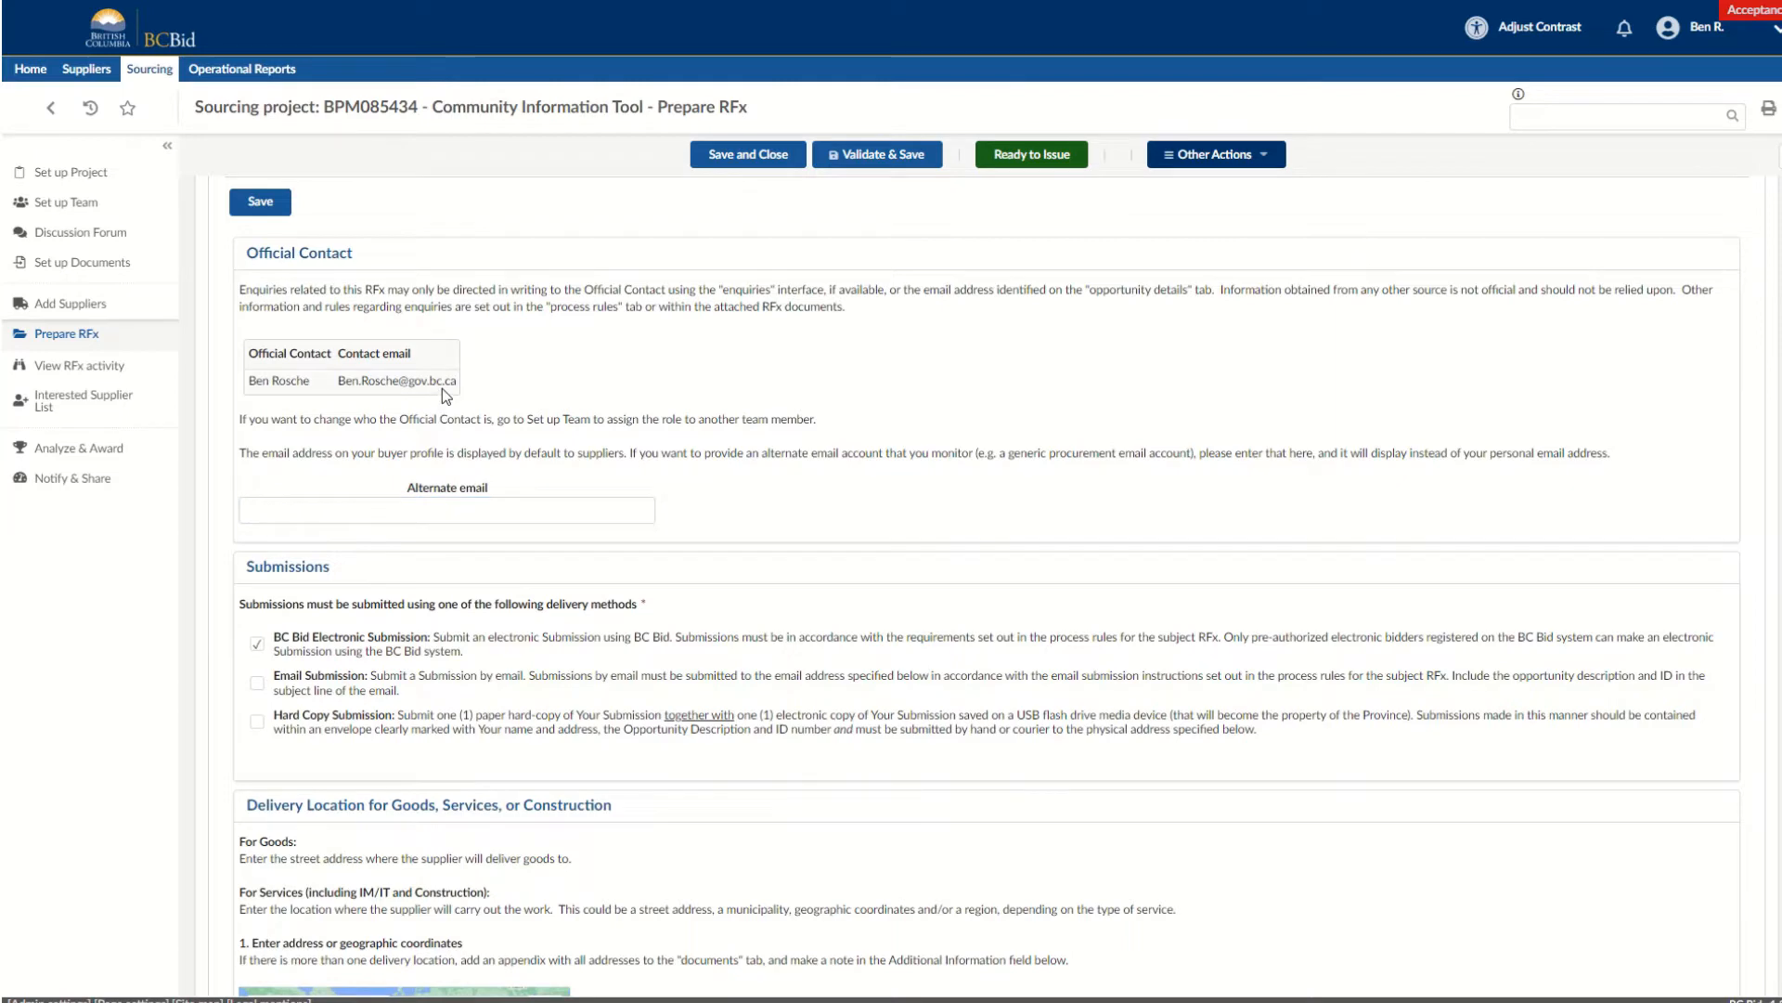
{"action": "scroll", "coordinate": [409, 465], "scroll_direction": "down", "scroll_amount": 3}
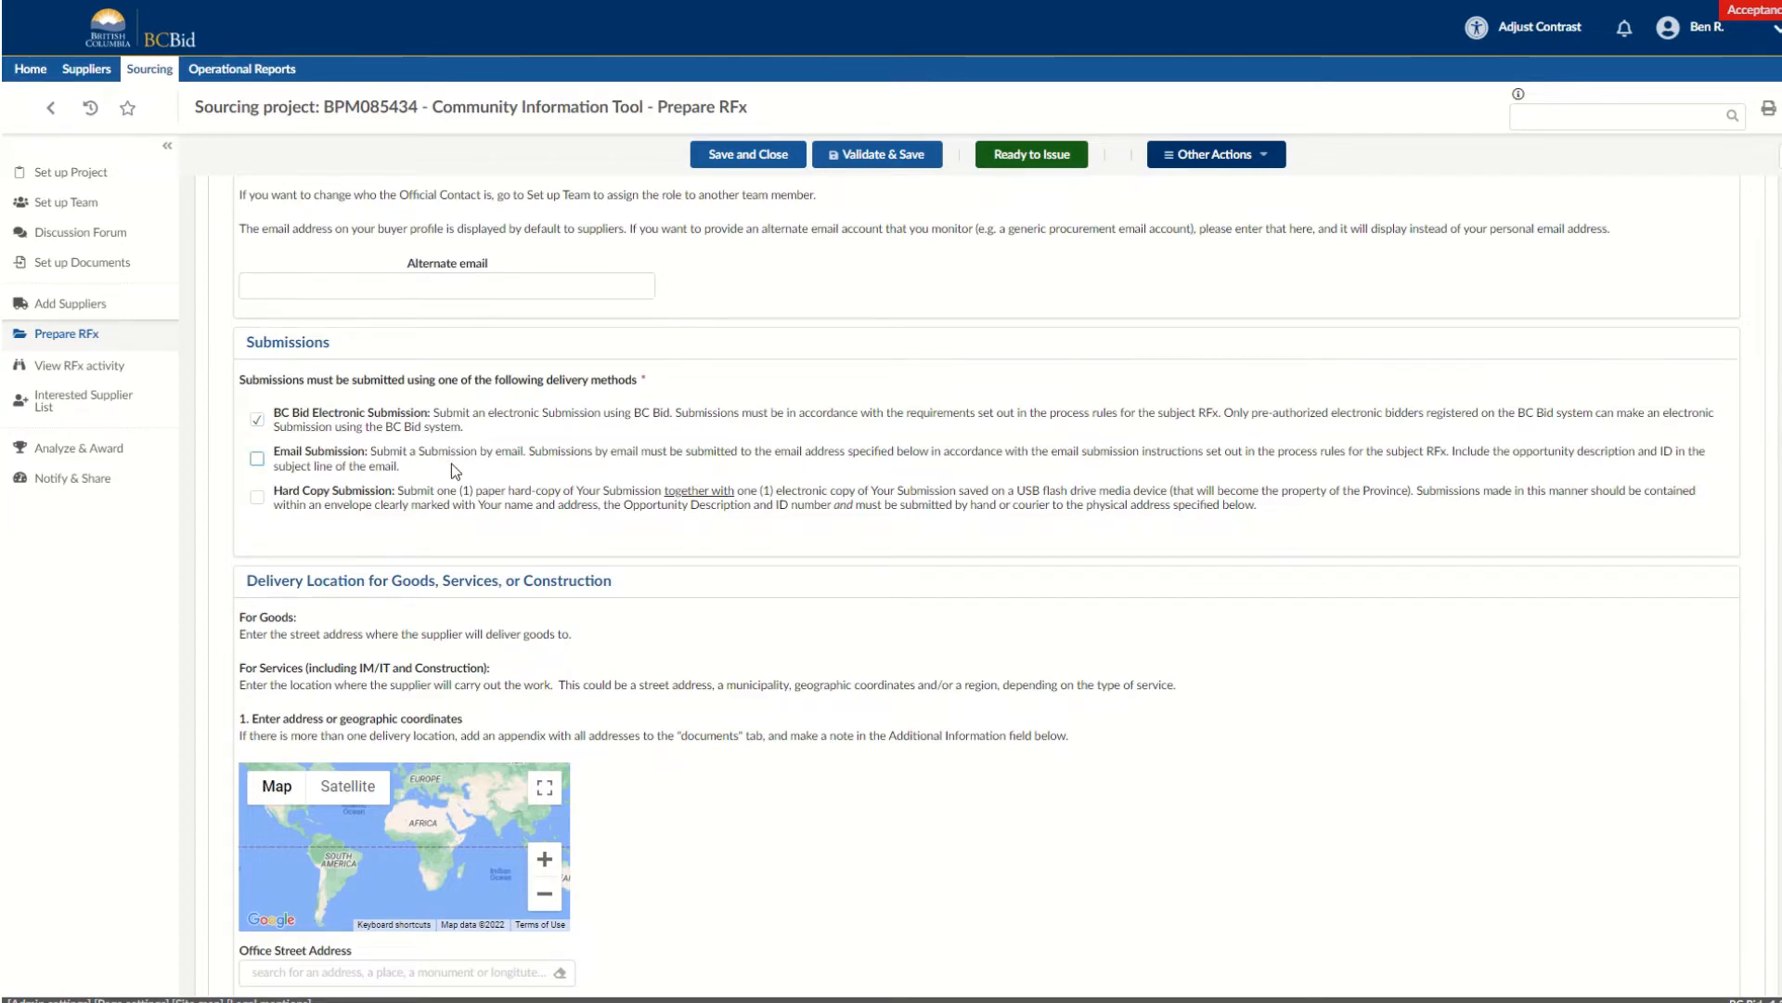
{"action": "scroll", "coordinate": [451, 465], "scroll_direction": "down", "scroll_amount": 4}
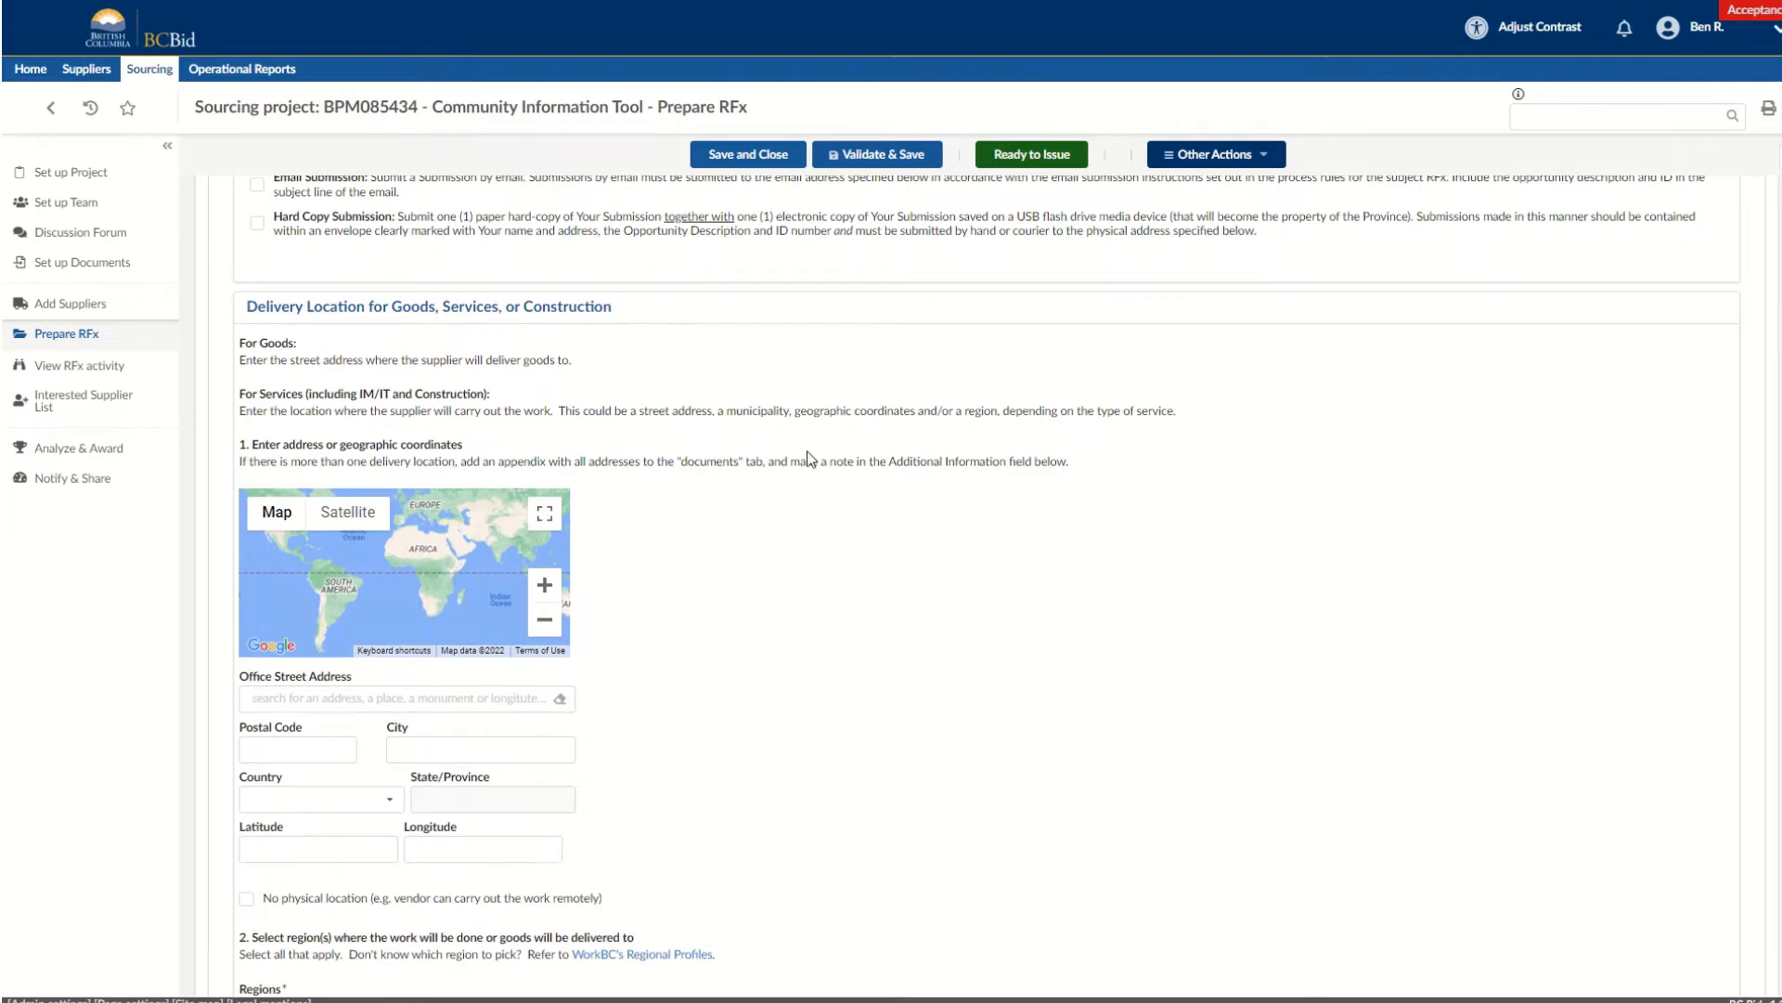
{"action": "scroll", "coordinate": [808, 459], "scroll_direction": "down", "scroll_amount": 1}
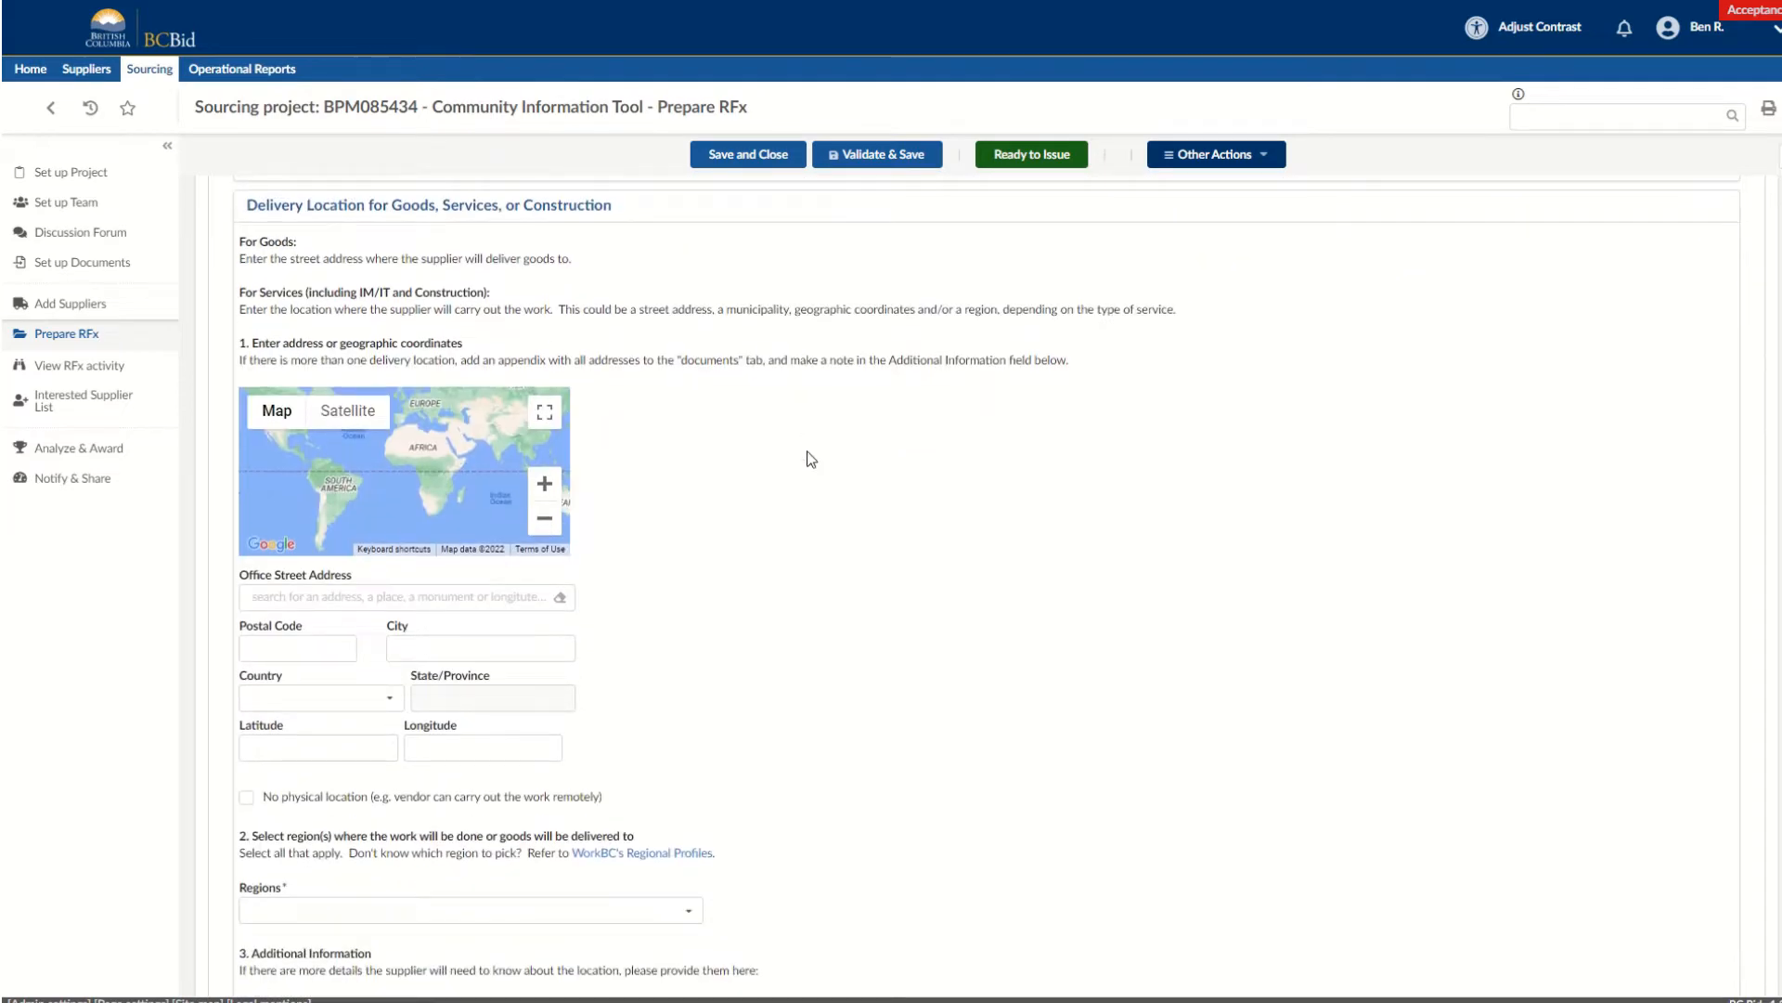
{"action": "scroll", "coordinate": [810, 459], "scroll_direction": "down", "scroll_amount": 1}
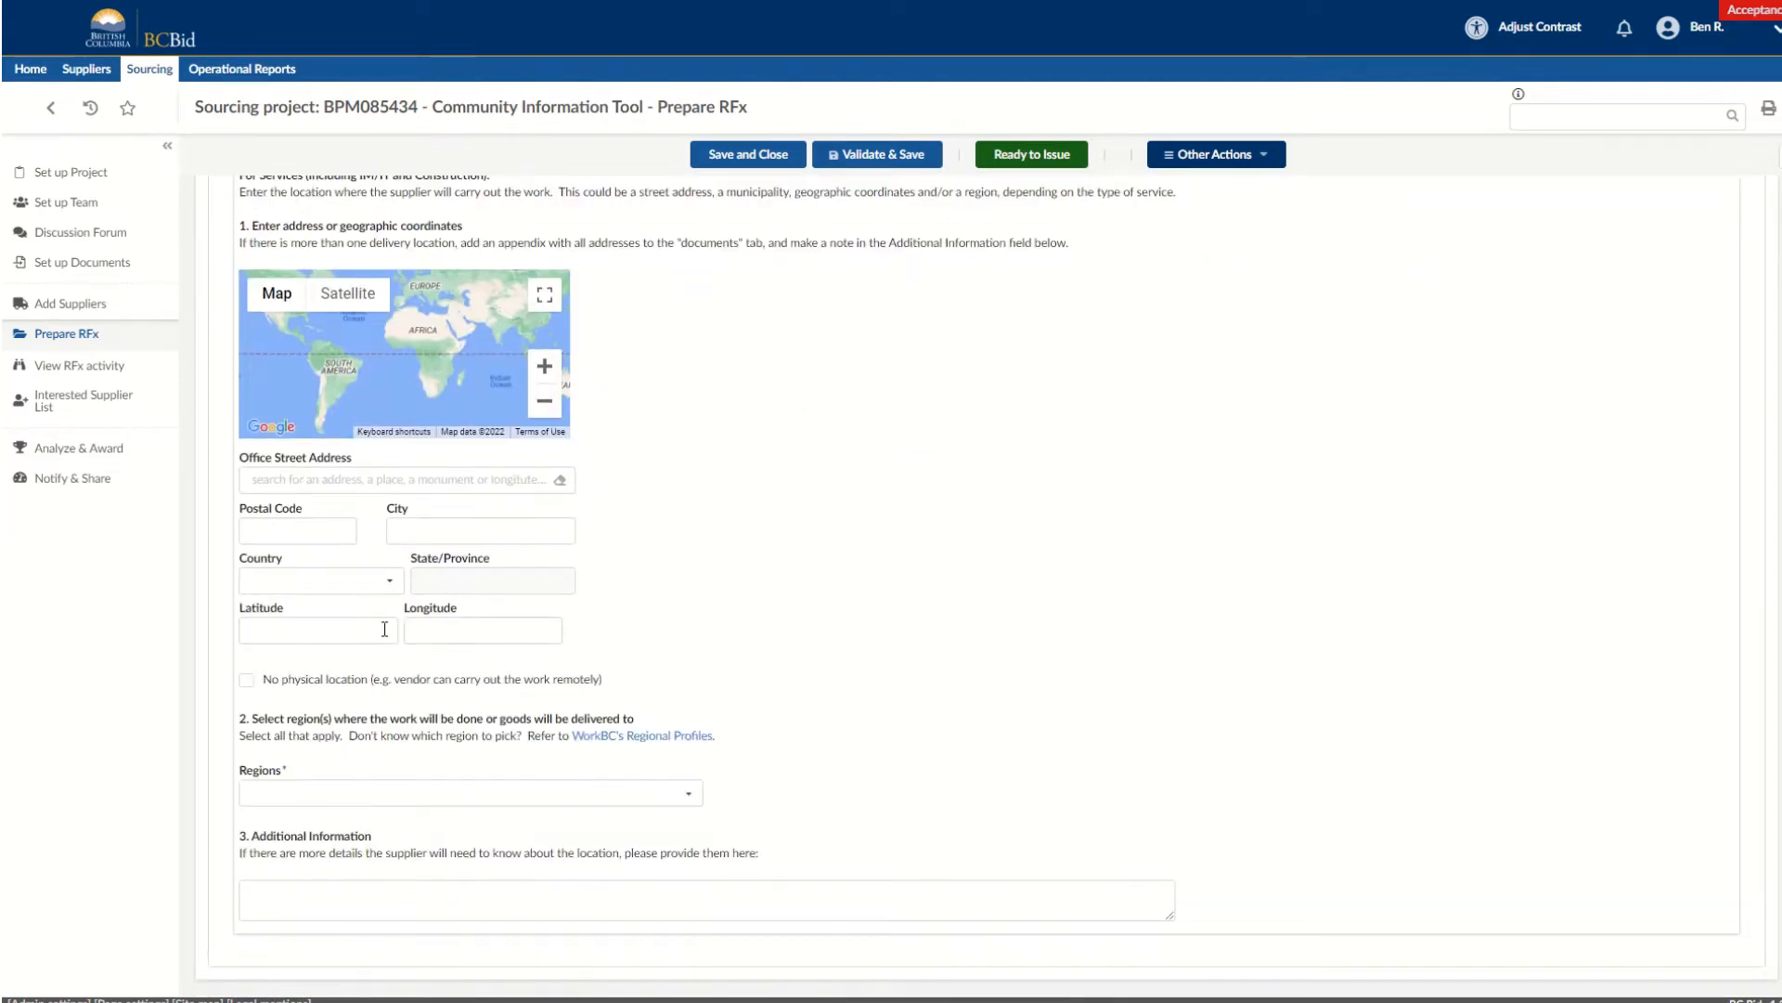
{"action": "left_click", "coordinate": [292, 799]}
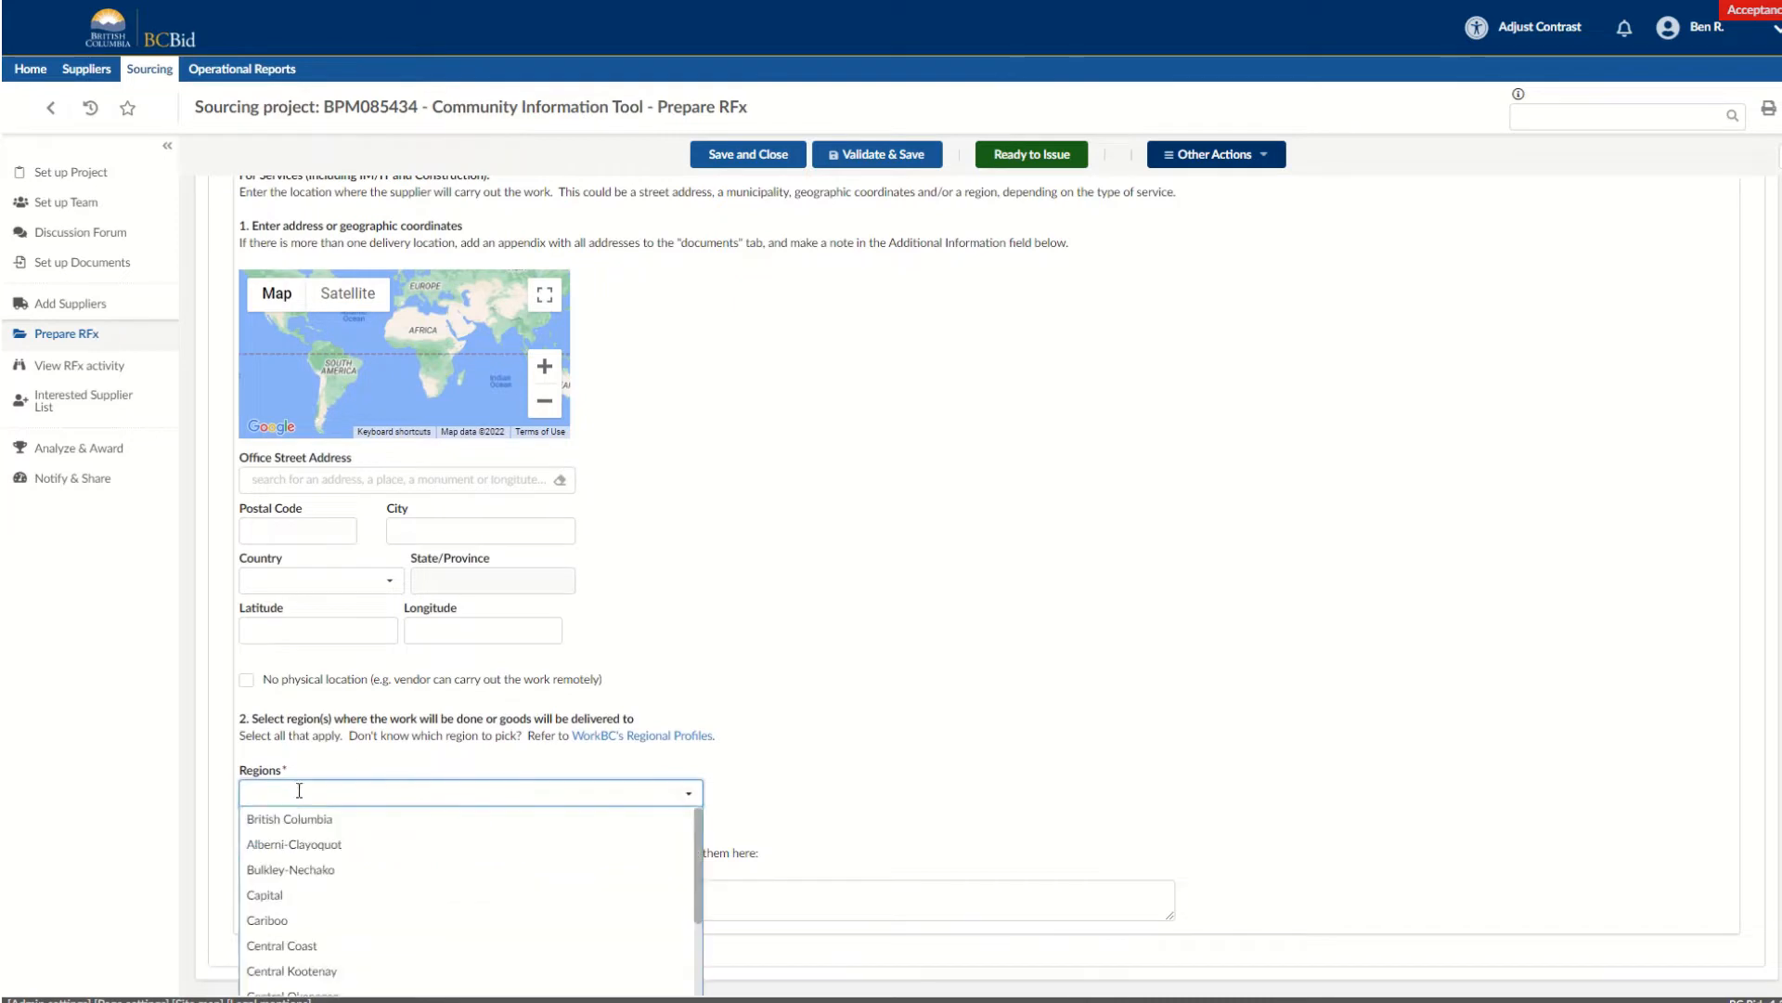
{"action": "type", "text": "Capital"}
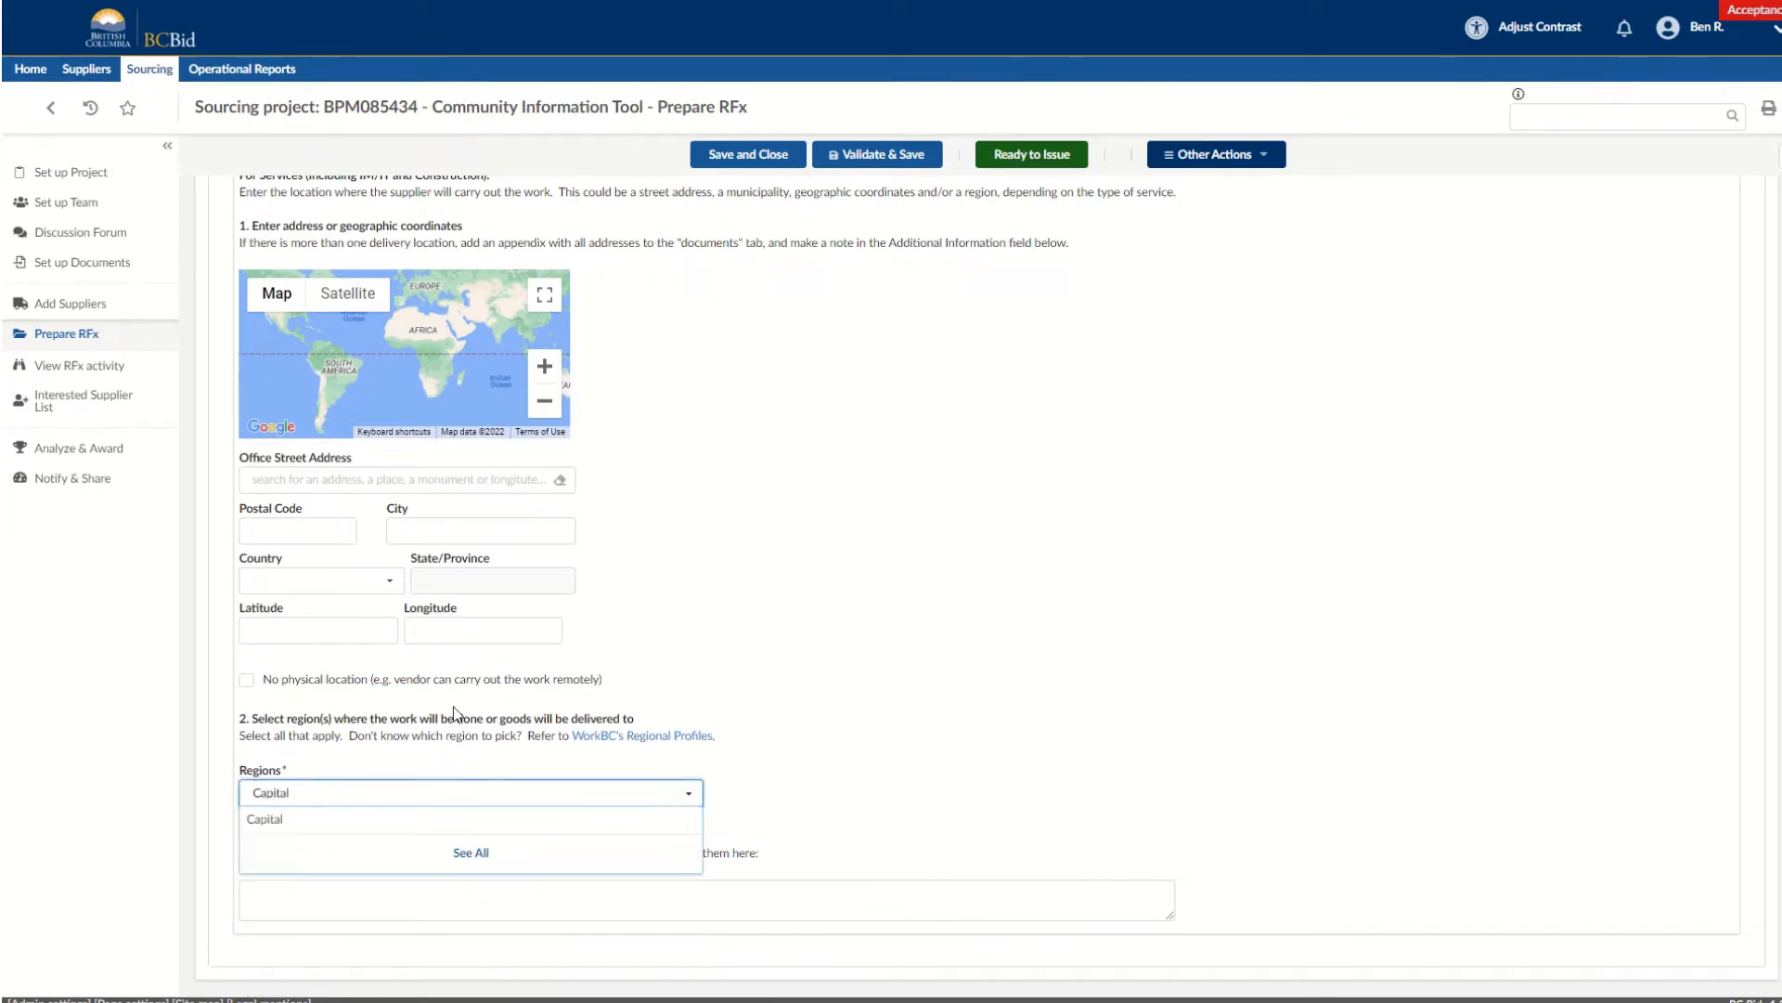
{"action": "left_click", "coordinate": [279, 820]}
{"action": "scroll", "coordinate": [821, 679], "scroll_direction": "up", "scroll_amount": 15}
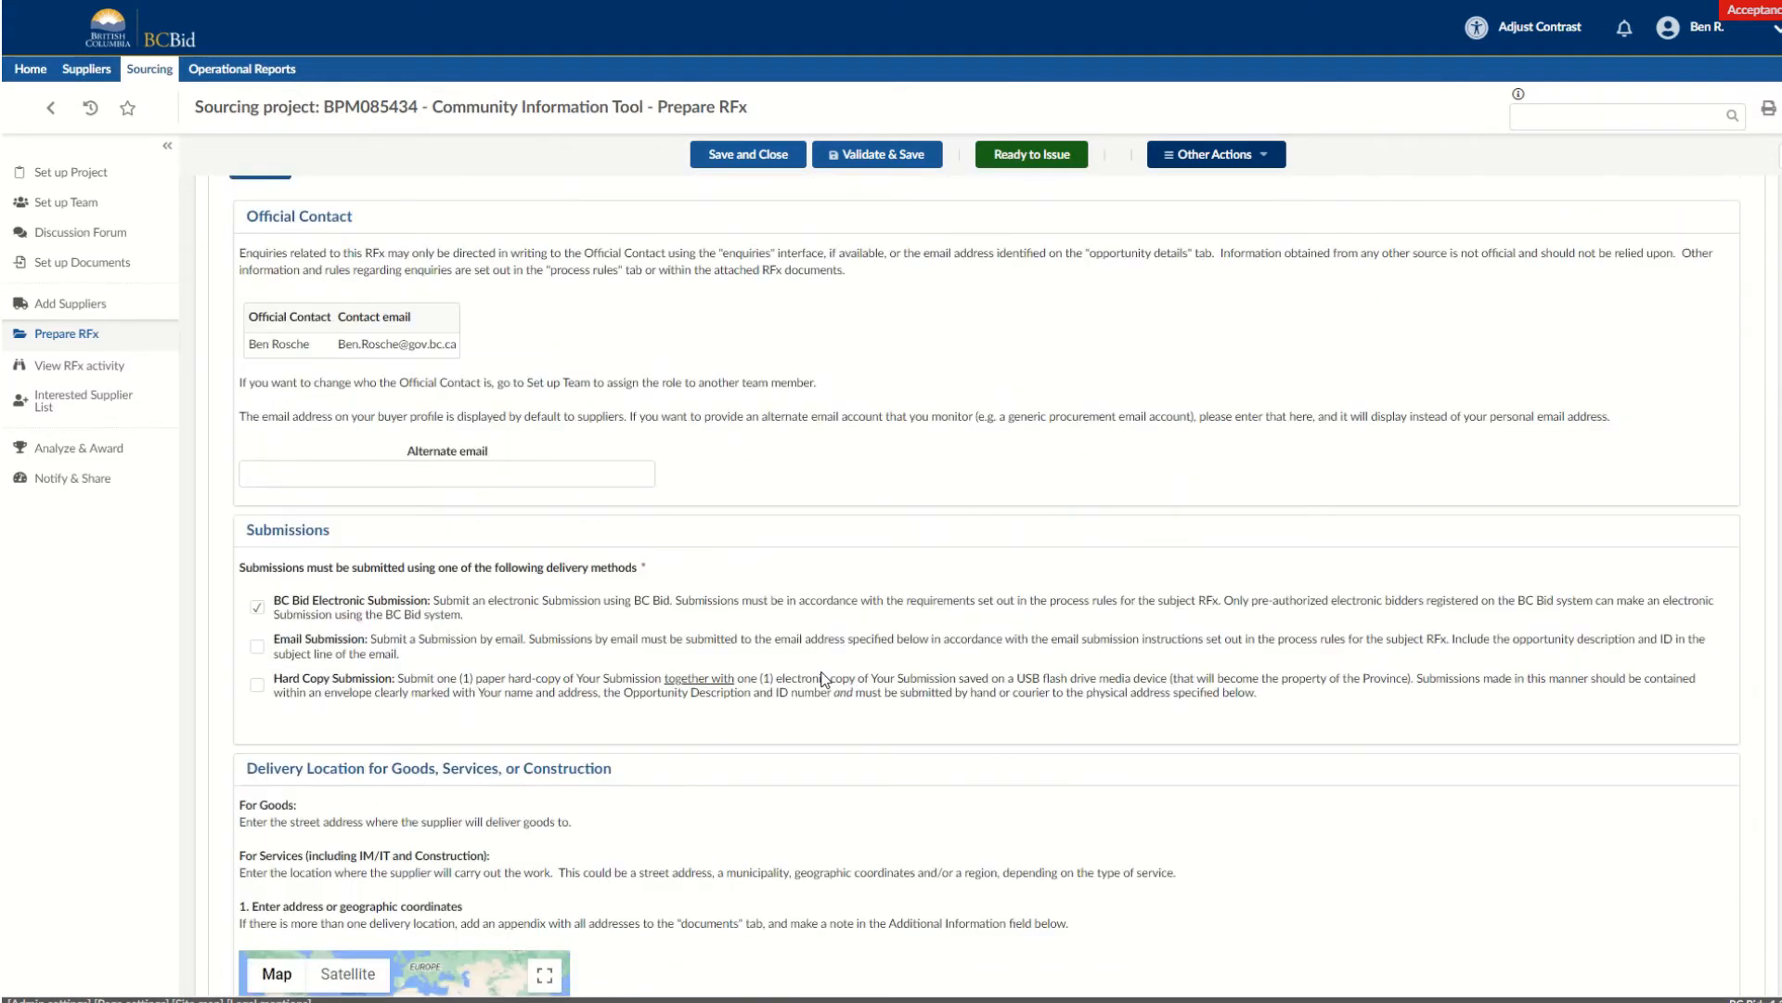
{"action": "left_click", "coordinate": [265, 435]}
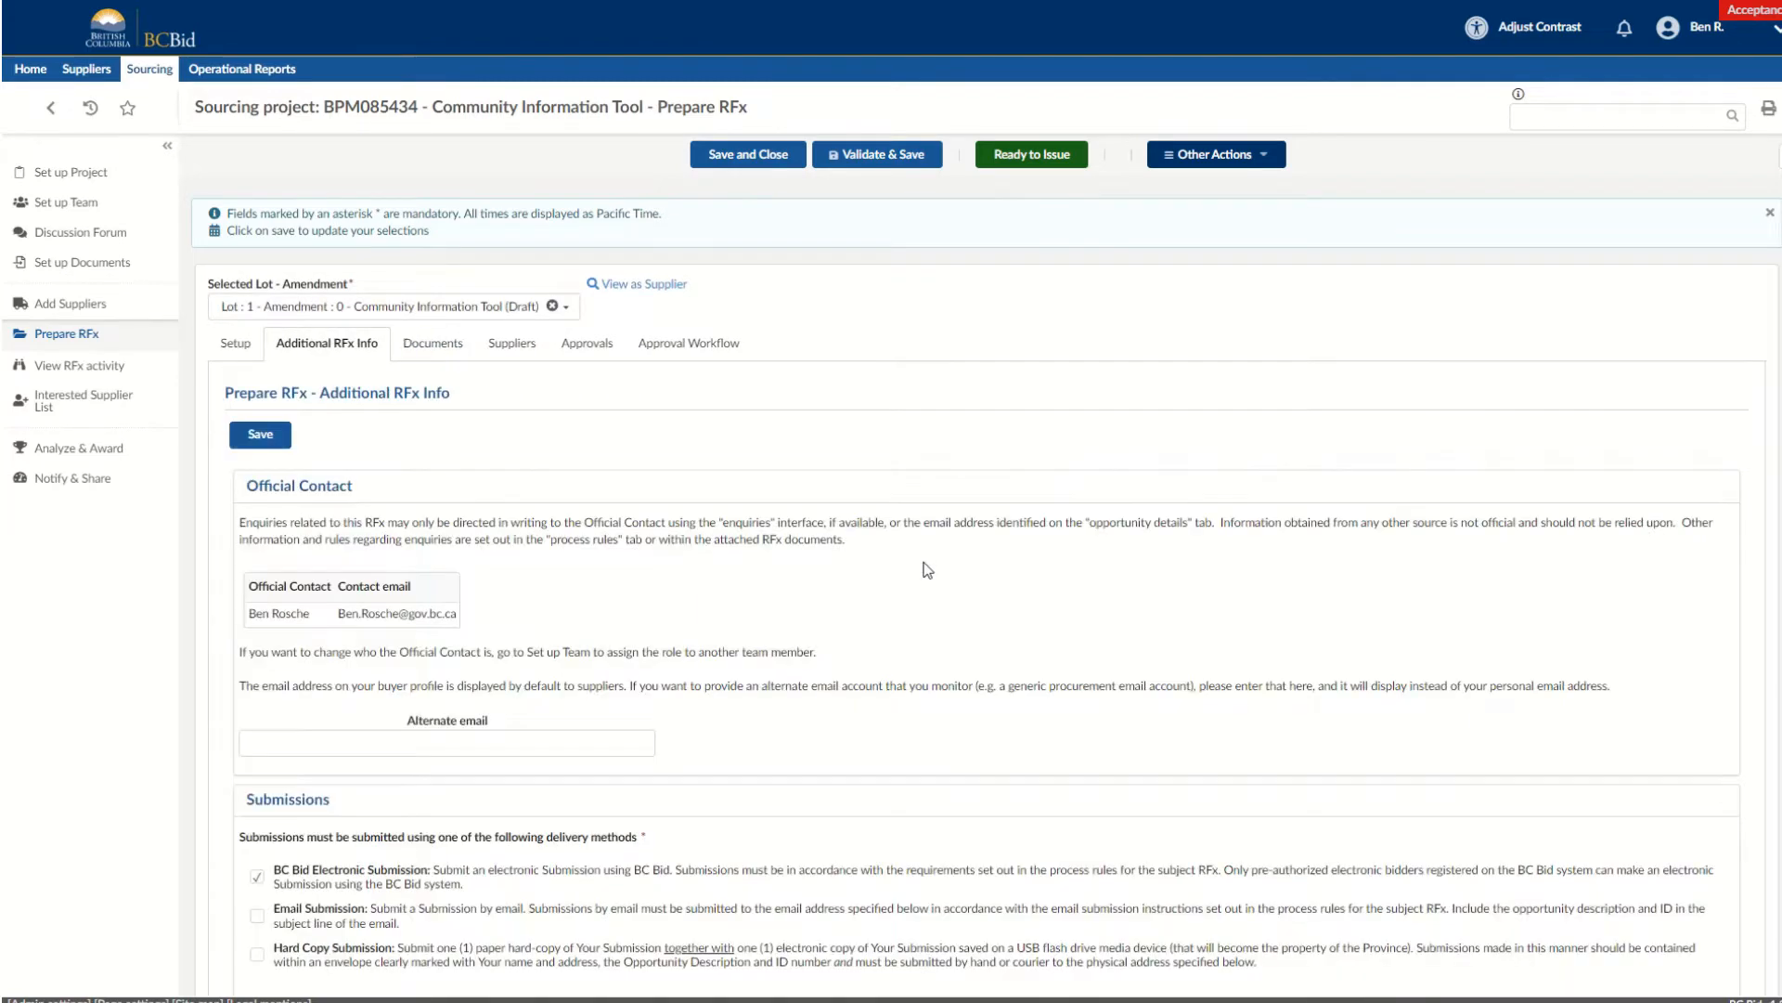
Start a new document upload for the RFx and title it Community Information Tool.
{"action": "left_click", "coordinate": [430, 349]}
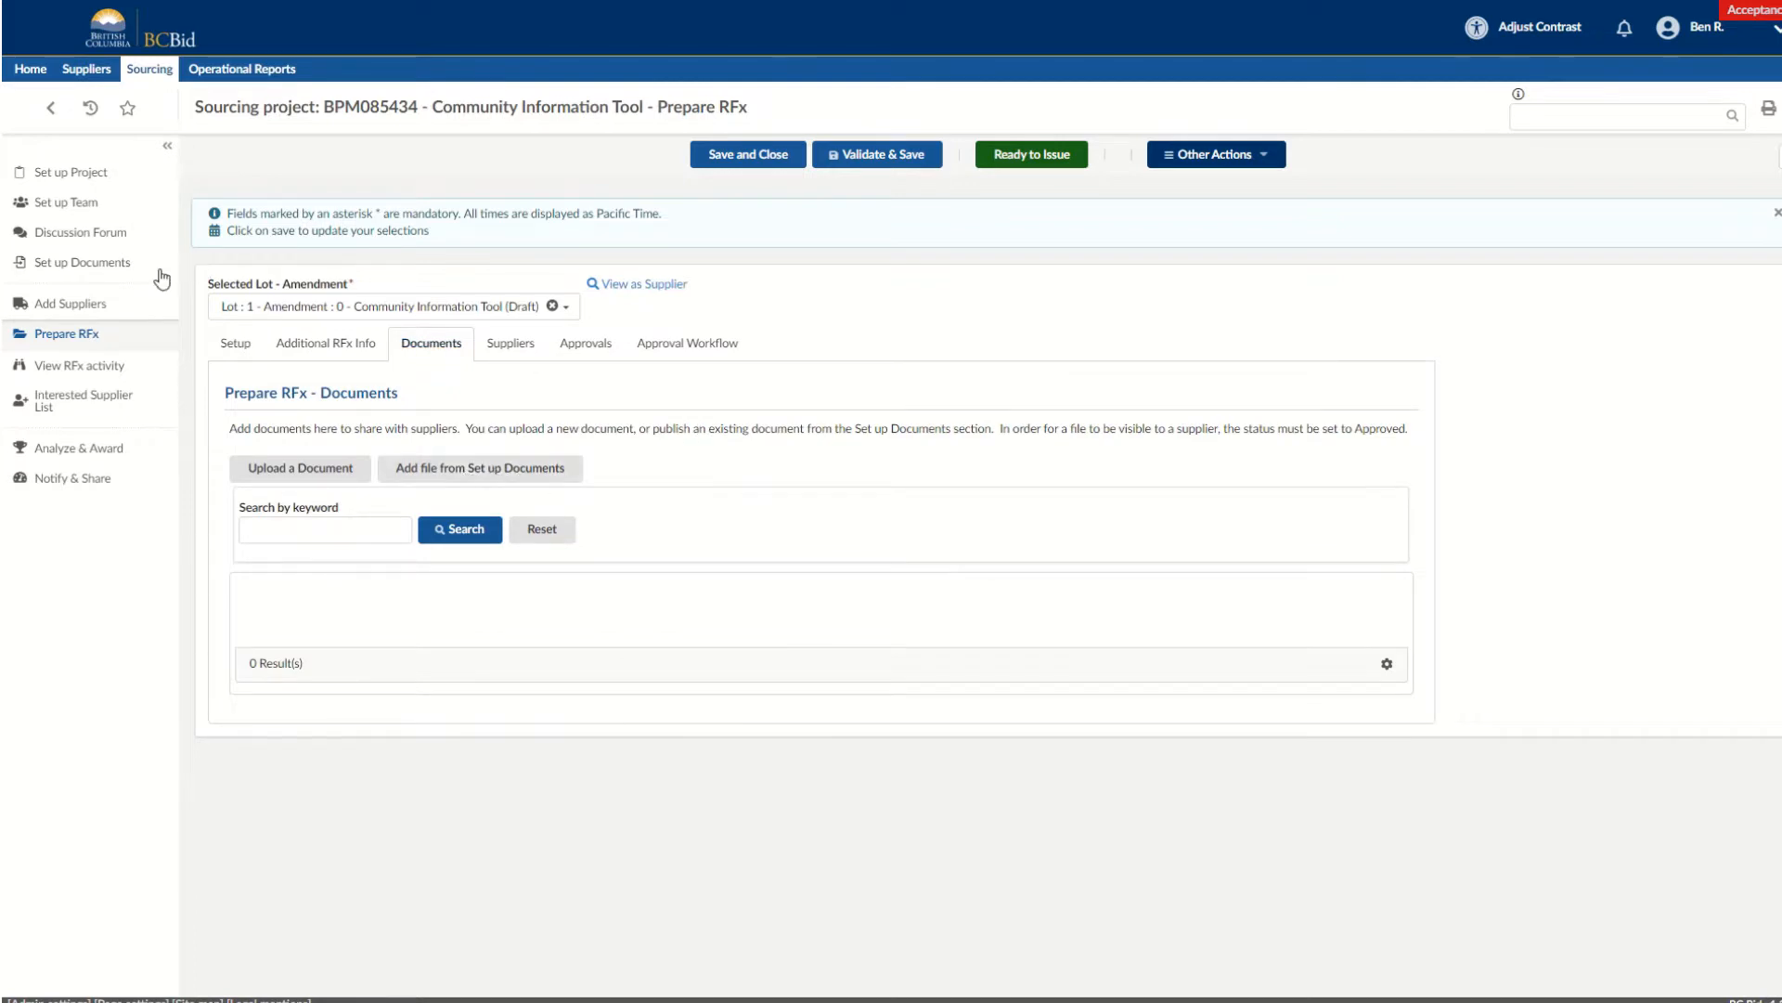
{"action": "left_click", "coordinate": [321, 469]}
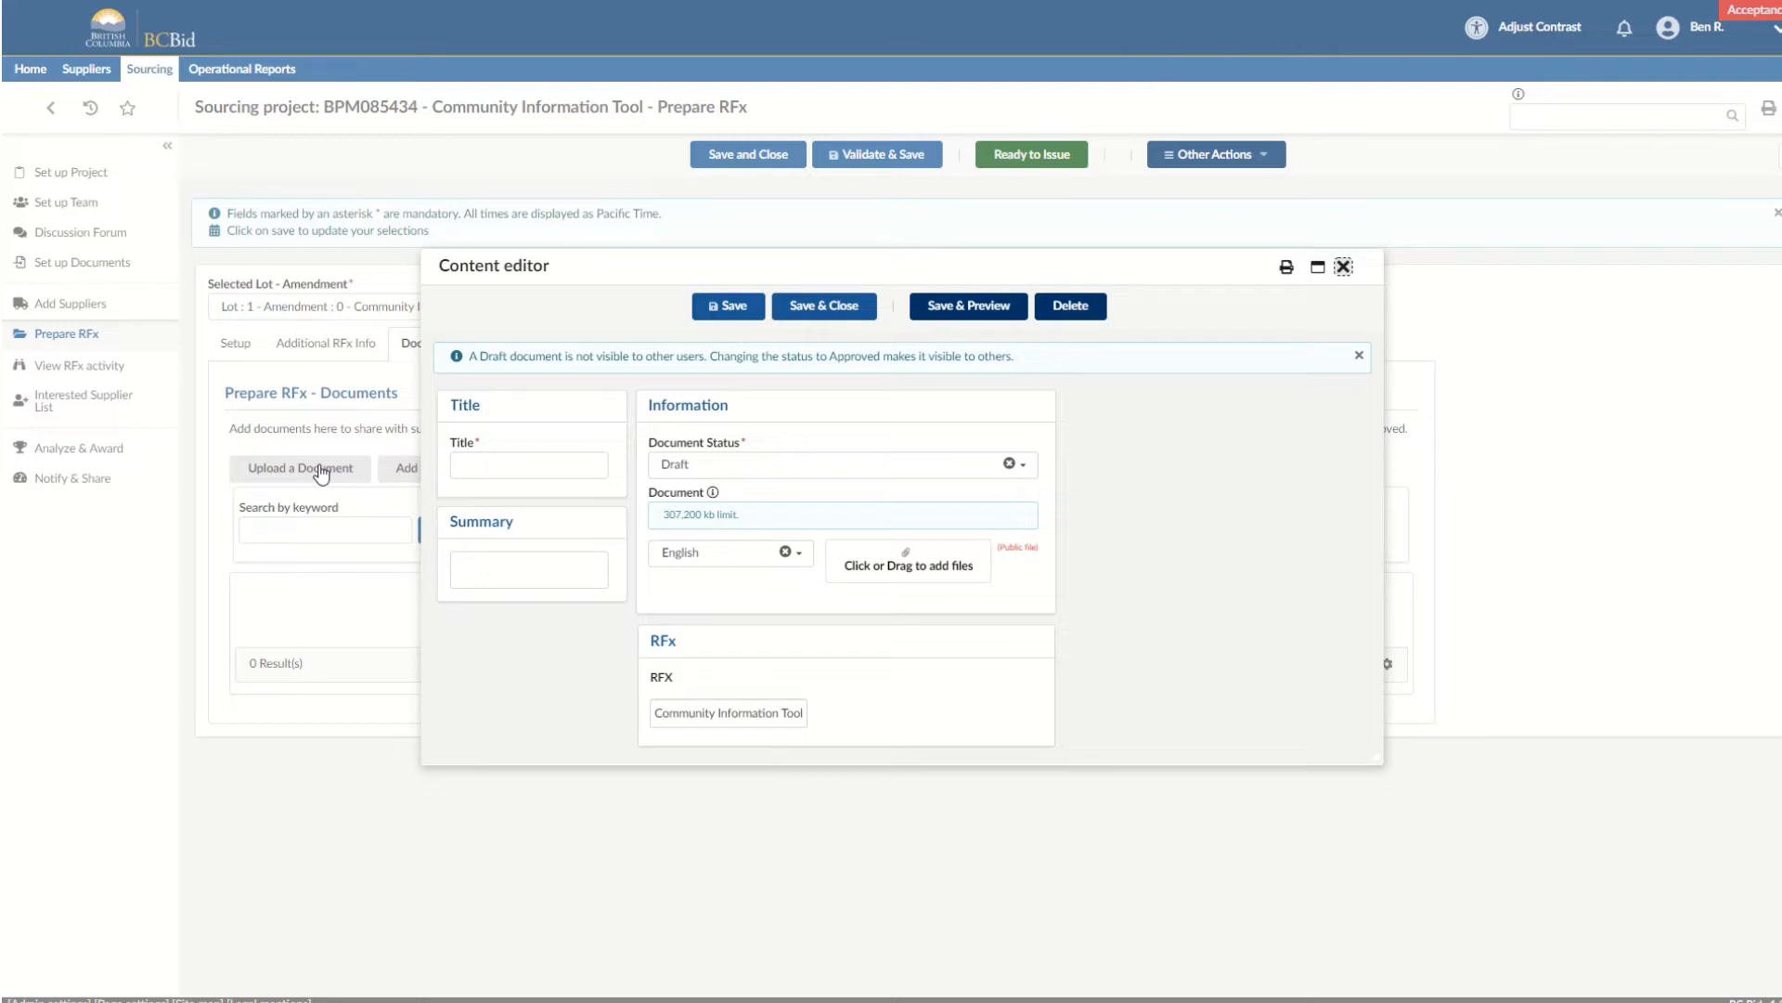
{"action": "left_click", "coordinate": [504, 461]}
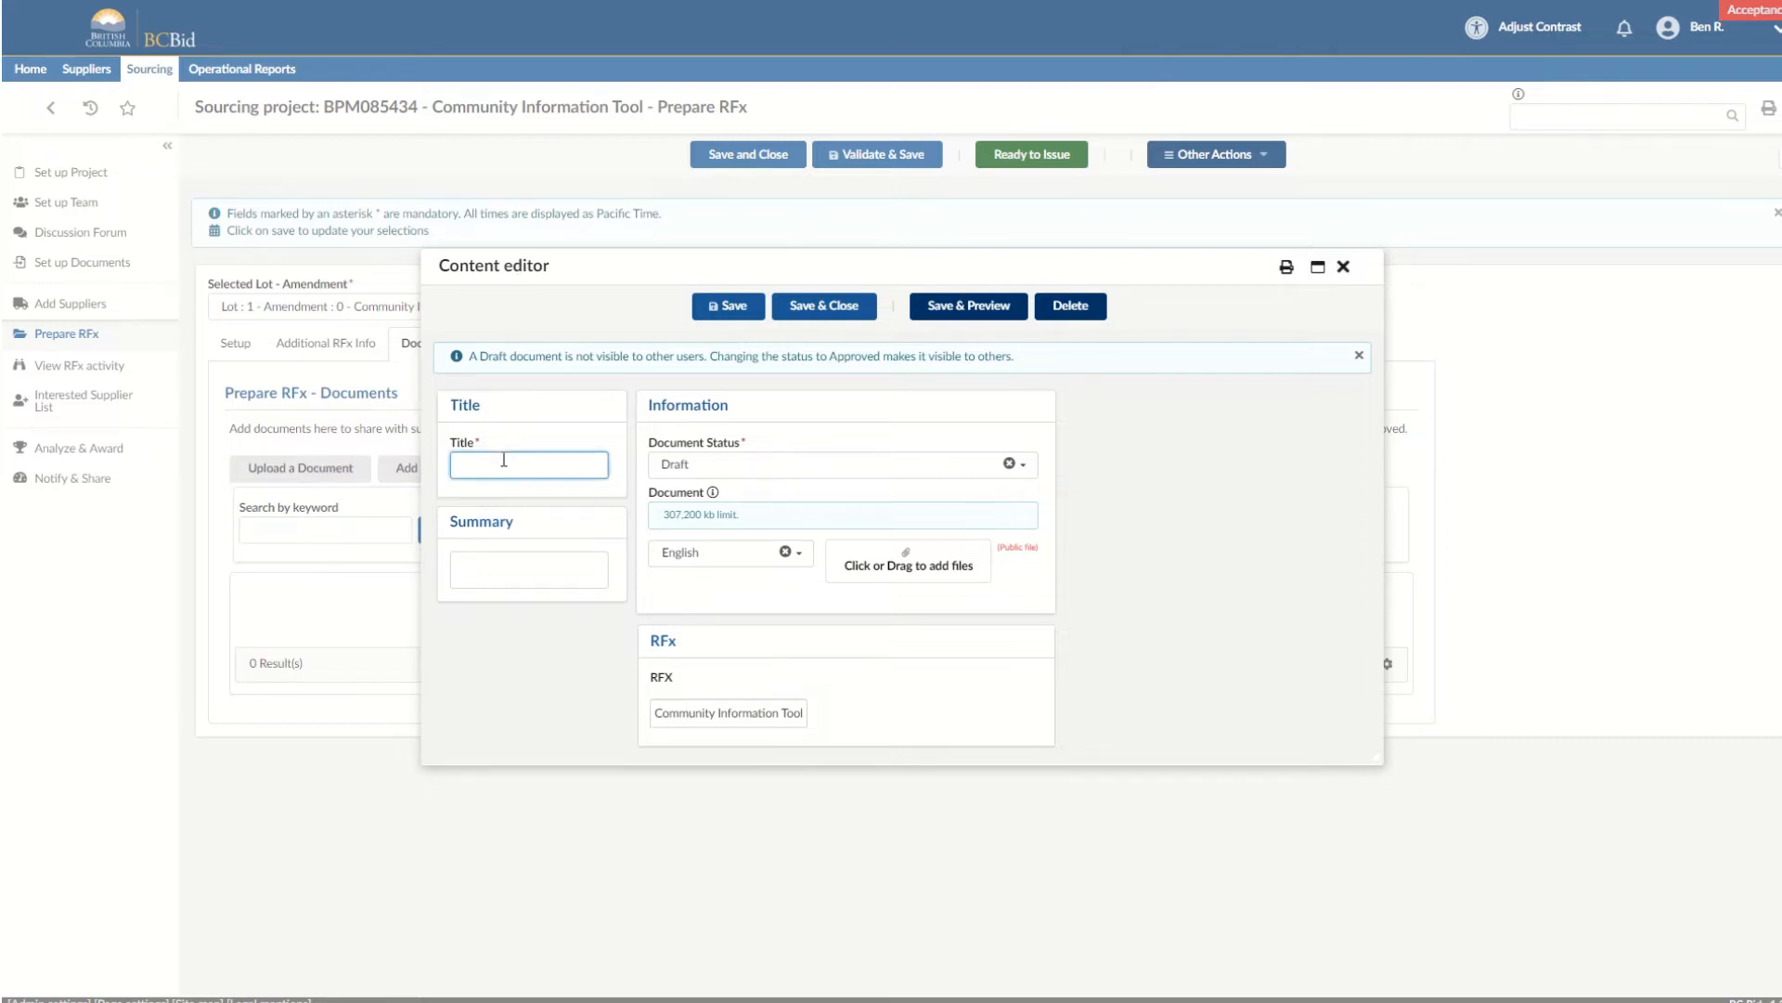
{"action": "type", "text": "Community"}
{"action": "type", "text": " Informatio"}
{"action": "type", "text": "n Tool"}
Set the document status to Approved, attach Community Information Tool RFP.docx, and save and close the document.
{"action": "left_click", "coordinate": [708, 464]}
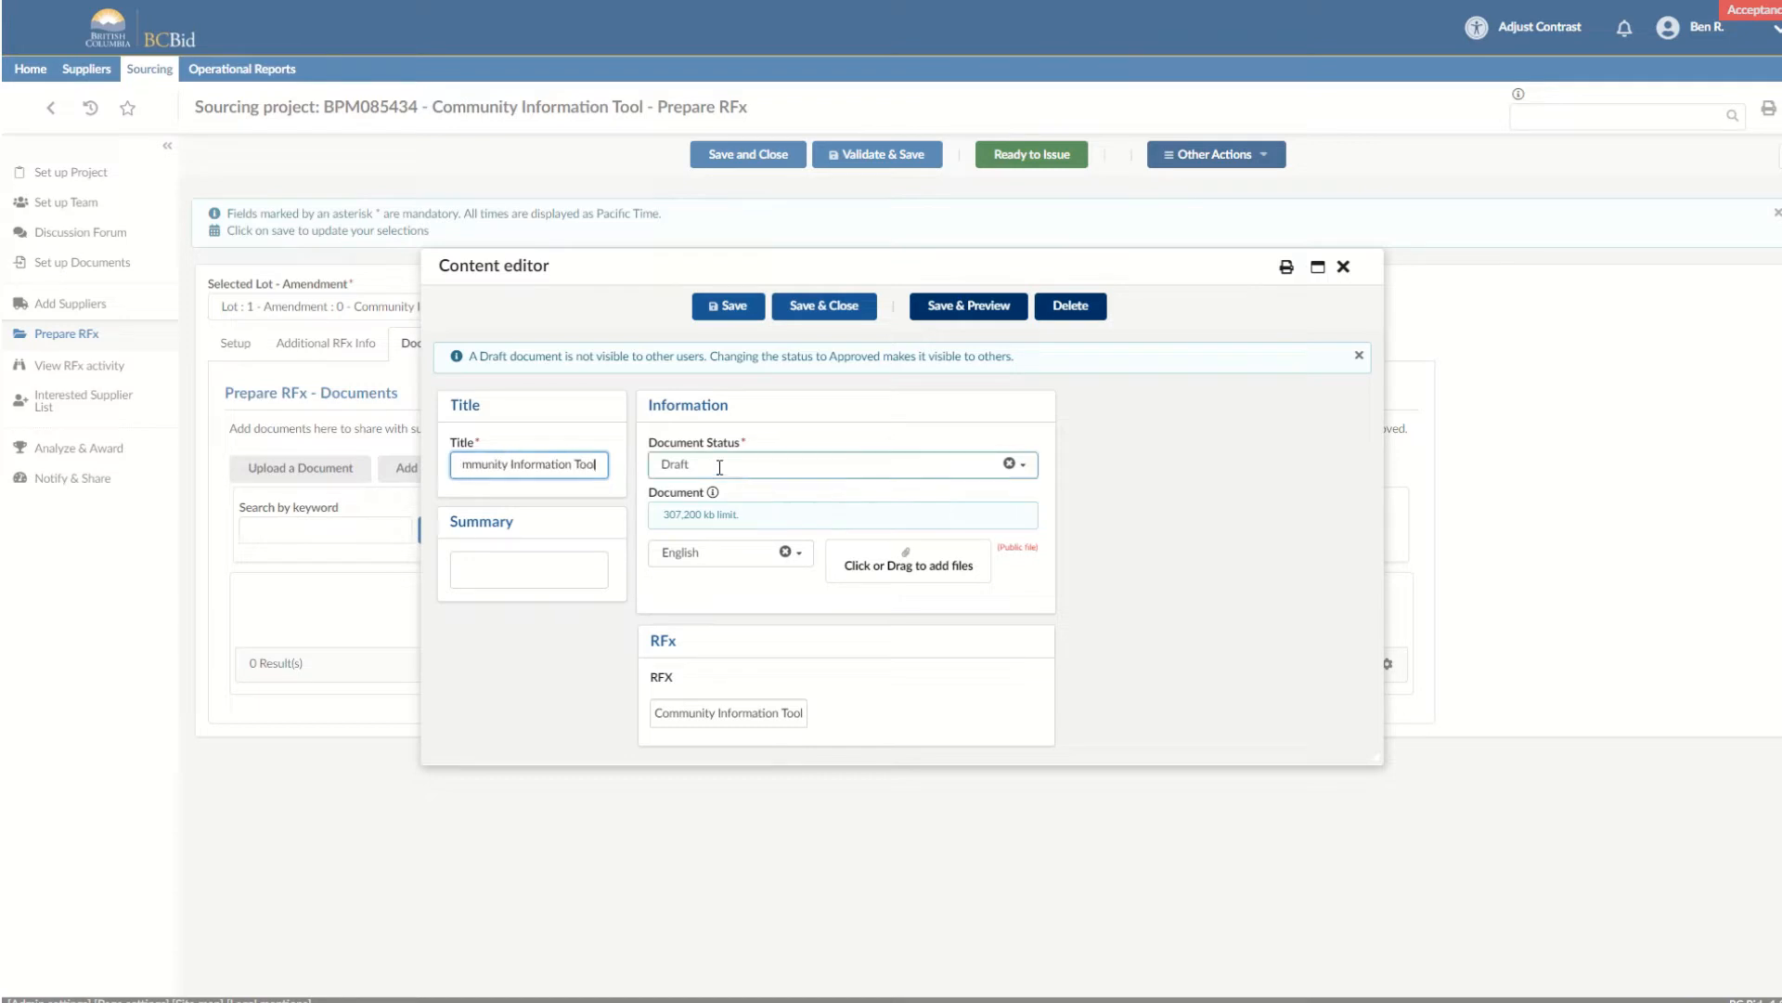
{"action": "left_click", "coordinate": [722, 492]}
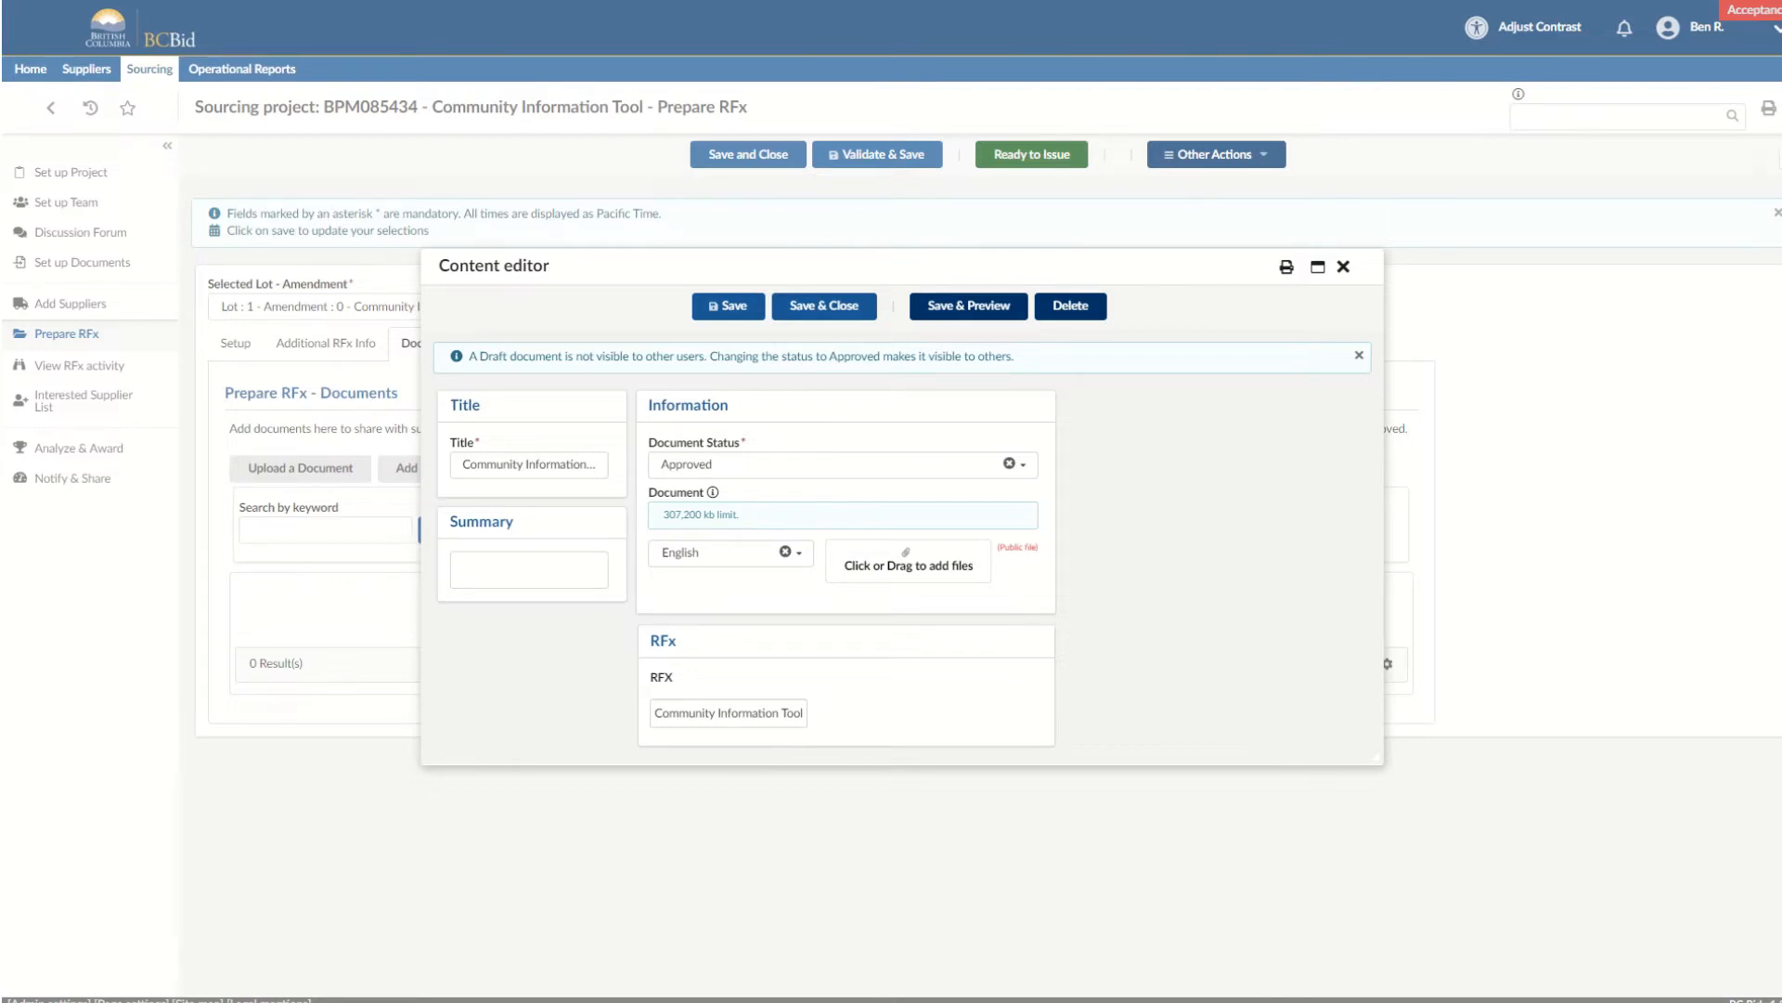
{"action": "left_click_drag", "start_coordinate": [0, 330], "coordinate": [865, 560]}
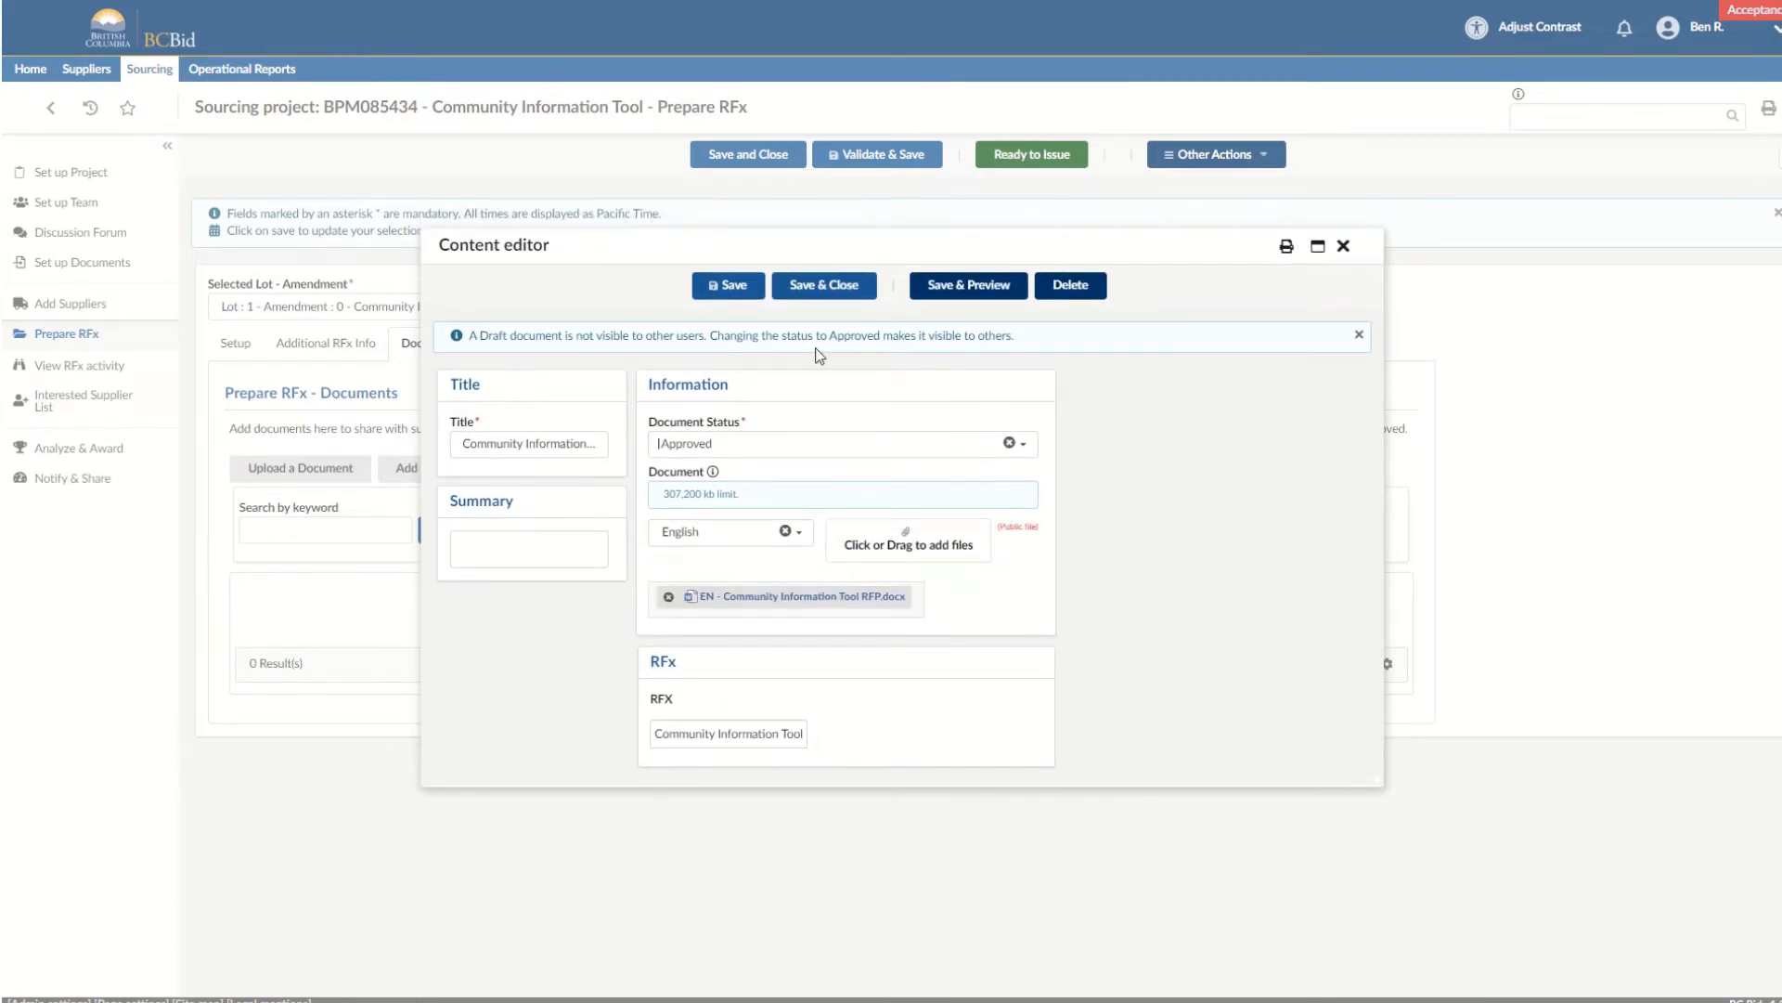
{"action": "left_click", "coordinate": [841, 296]}
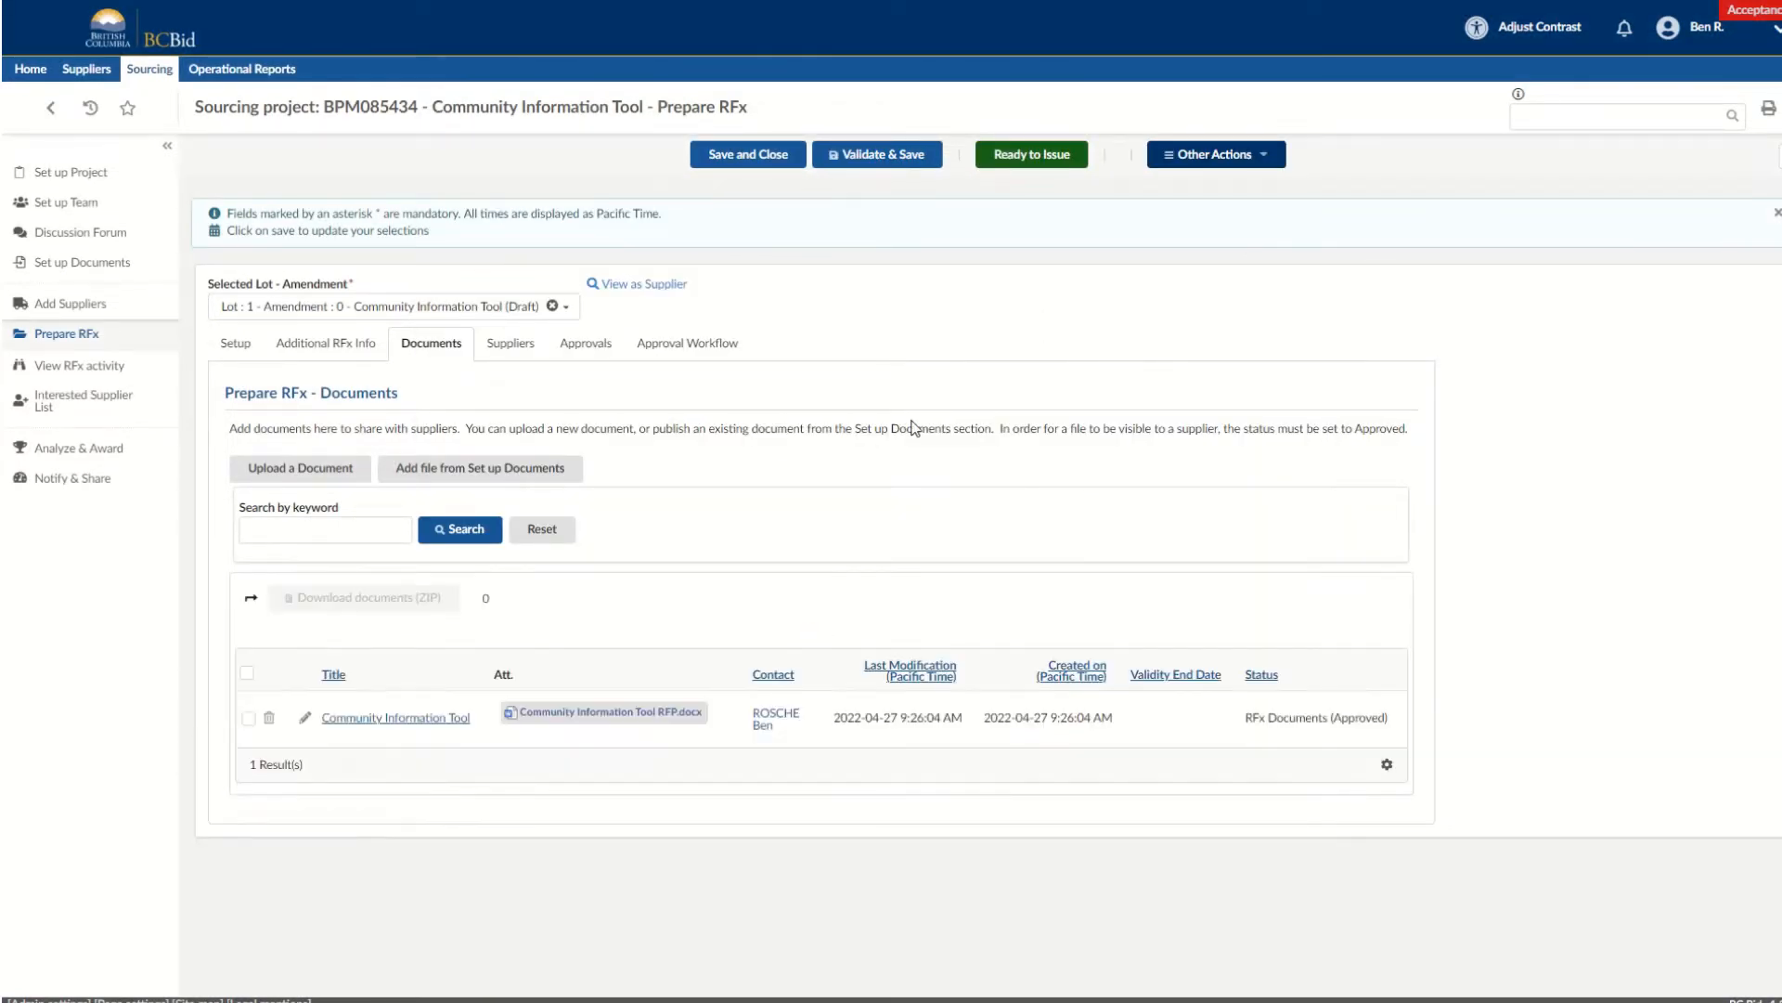
In the RFx approvals, answer No to legal advice and Risk Management Branch consultation, giving N/A as the reason for both.
{"action": "left_click", "coordinate": [506, 345]}
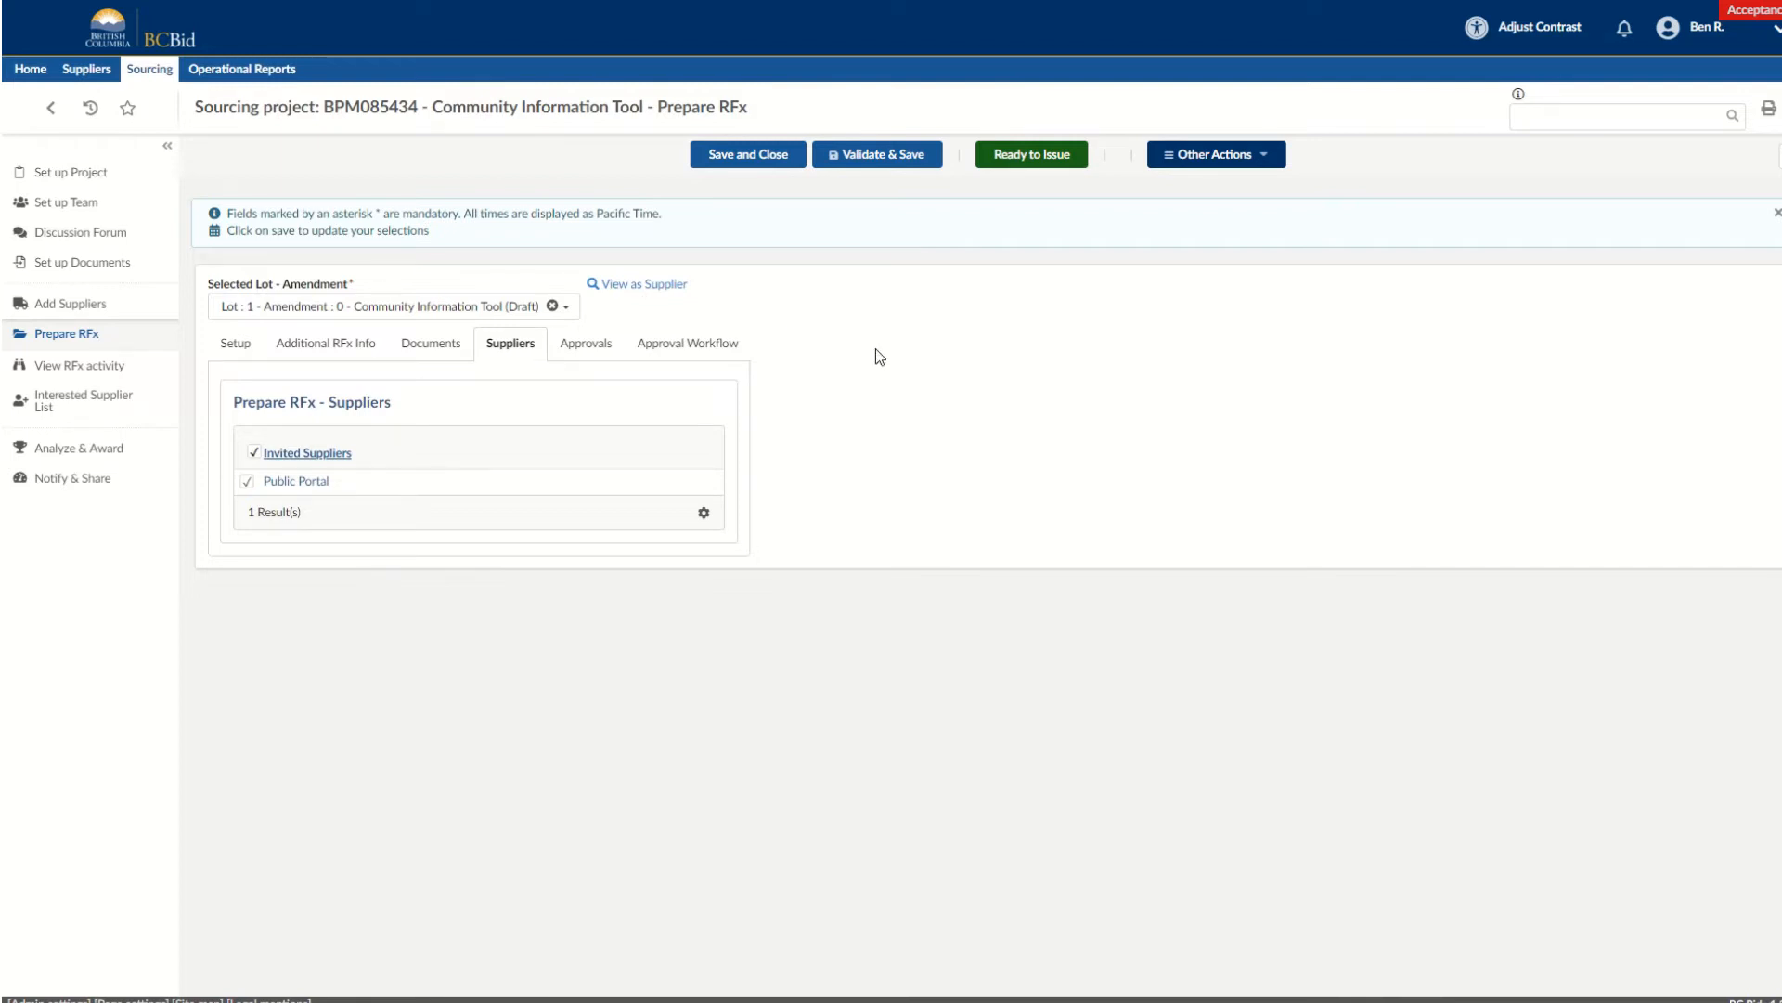
{"action": "left_click", "coordinate": [586, 351]}
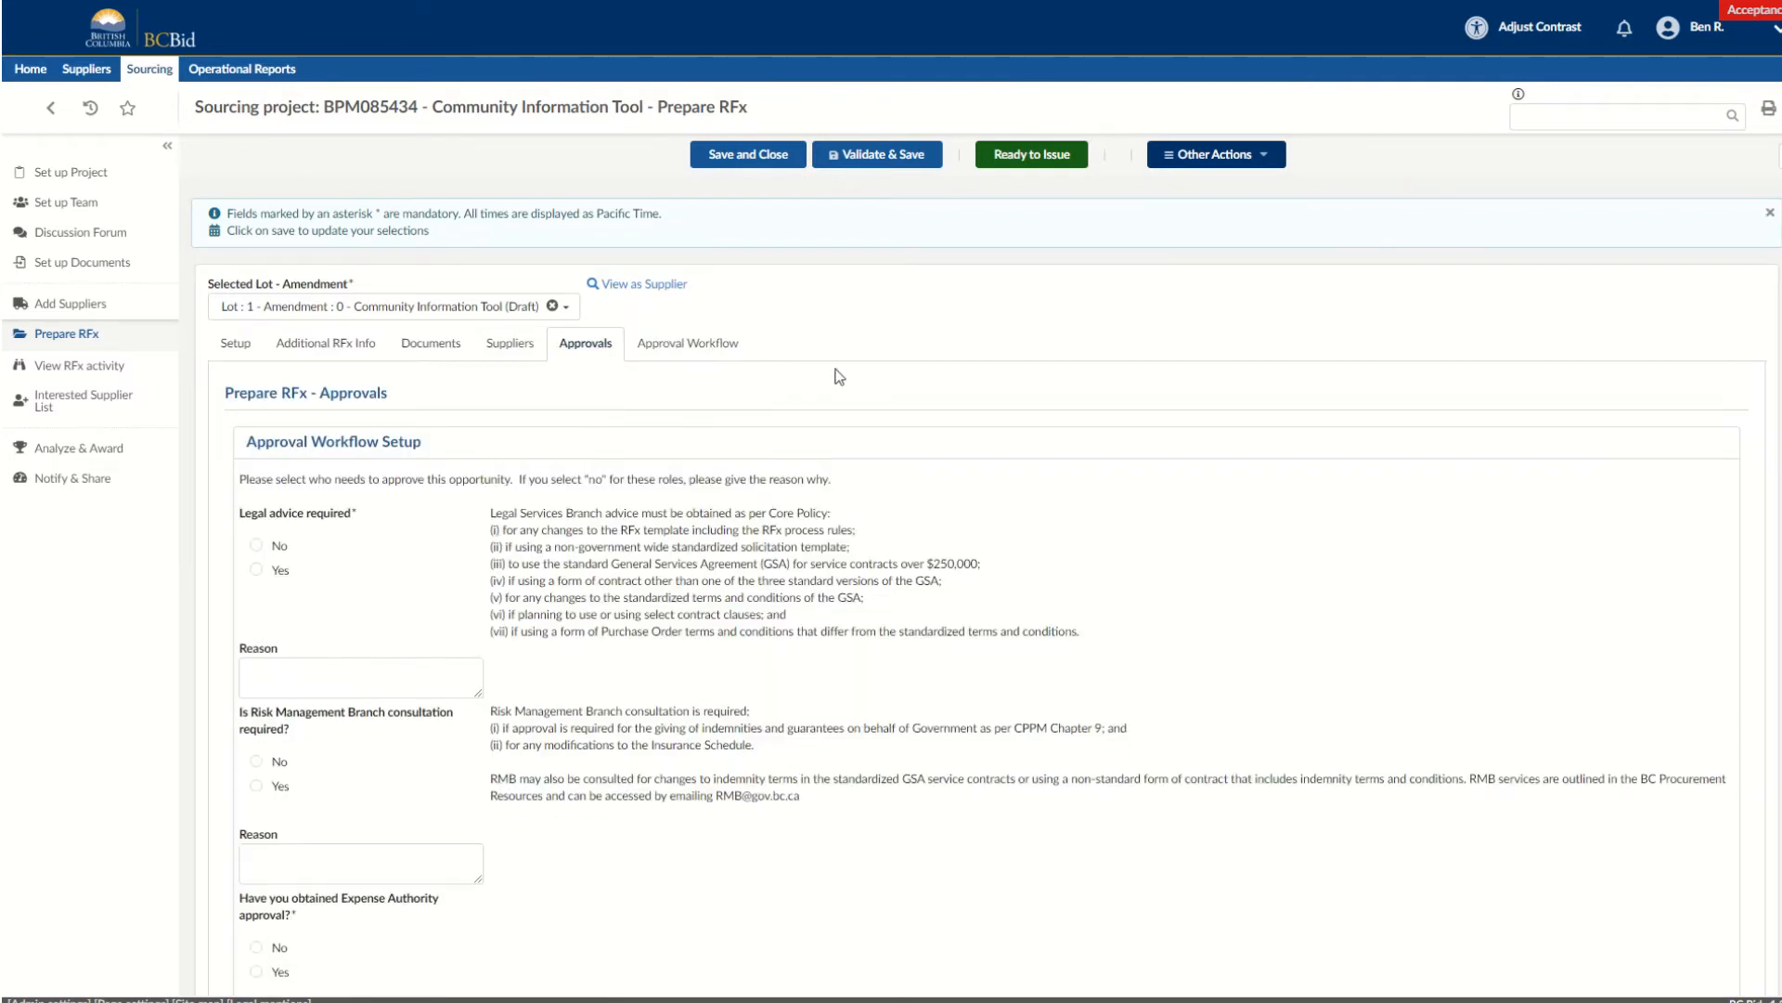
{"action": "scroll", "coordinate": [789, 549], "scroll_direction": "down", "scroll_amount": 2}
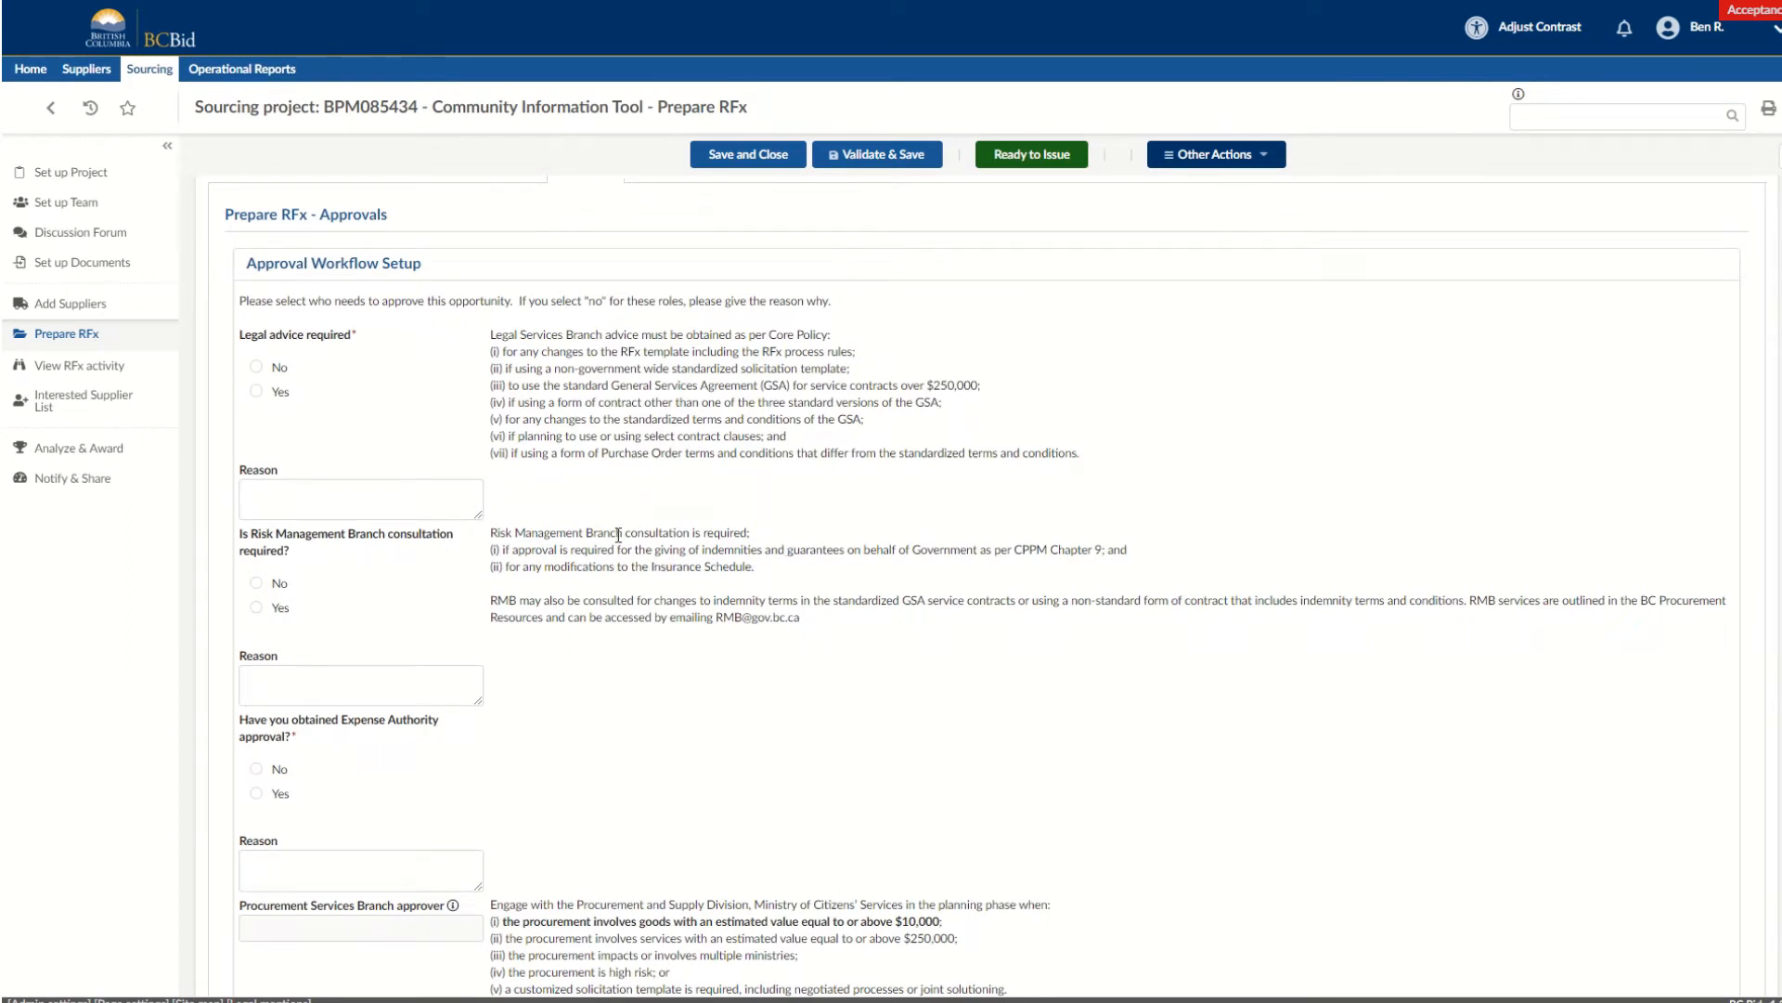
{"action": "scroll", "coordinate": [618, 535], "scroll_direction": "down", "scroll_amount": 1}
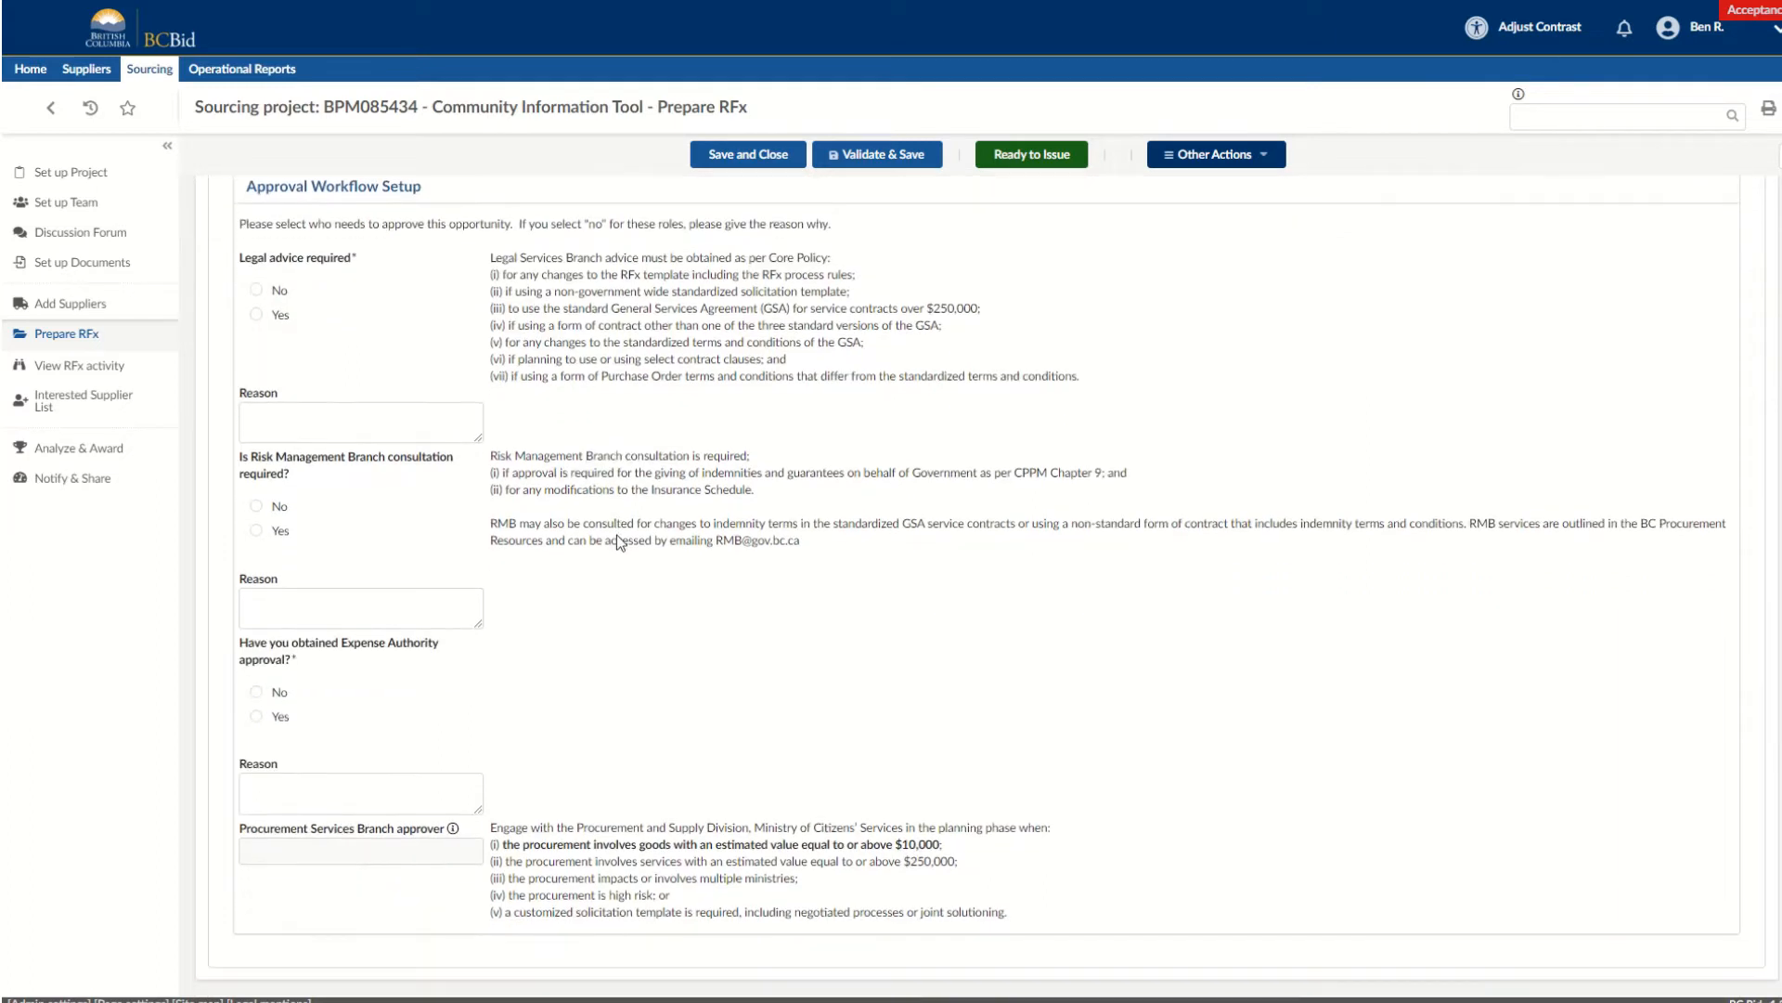
{"action": "left_click", "coordinate": [257, 292]}
{"action": "left_click", "coordinate": [257, 507]}
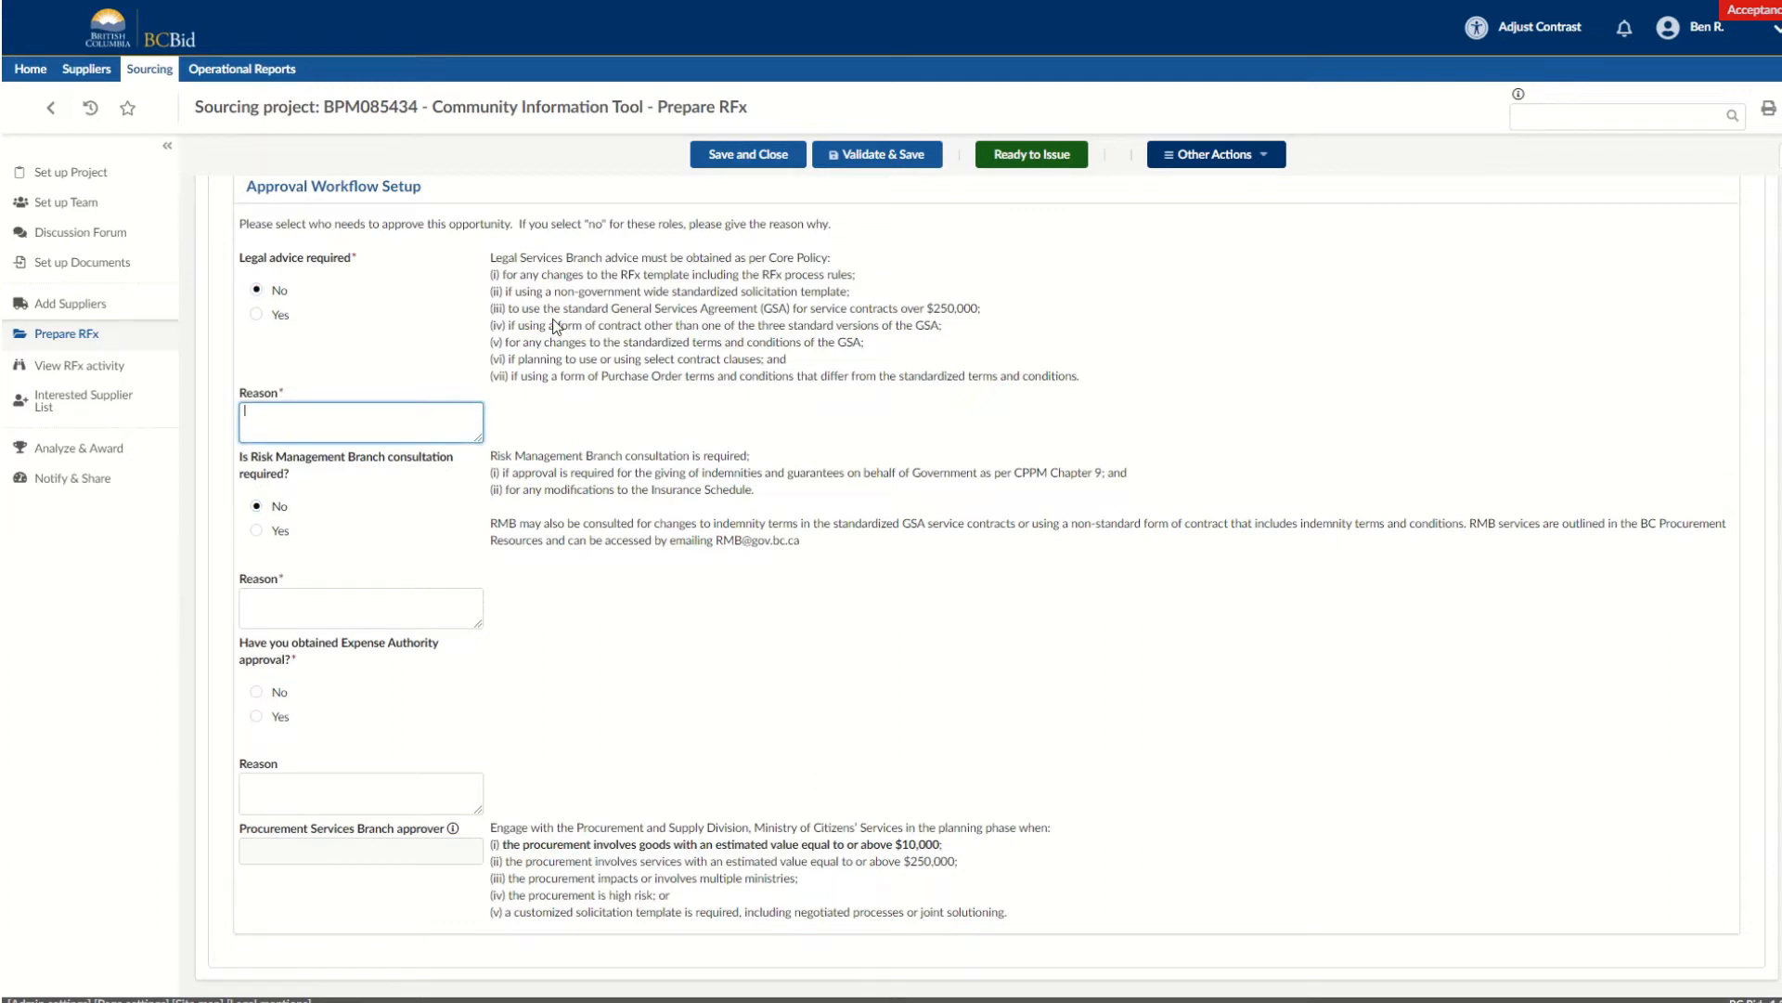
{"action": "type", "text": "N/A"}
{"action": "left_click", "coordinate": [361, 604]}
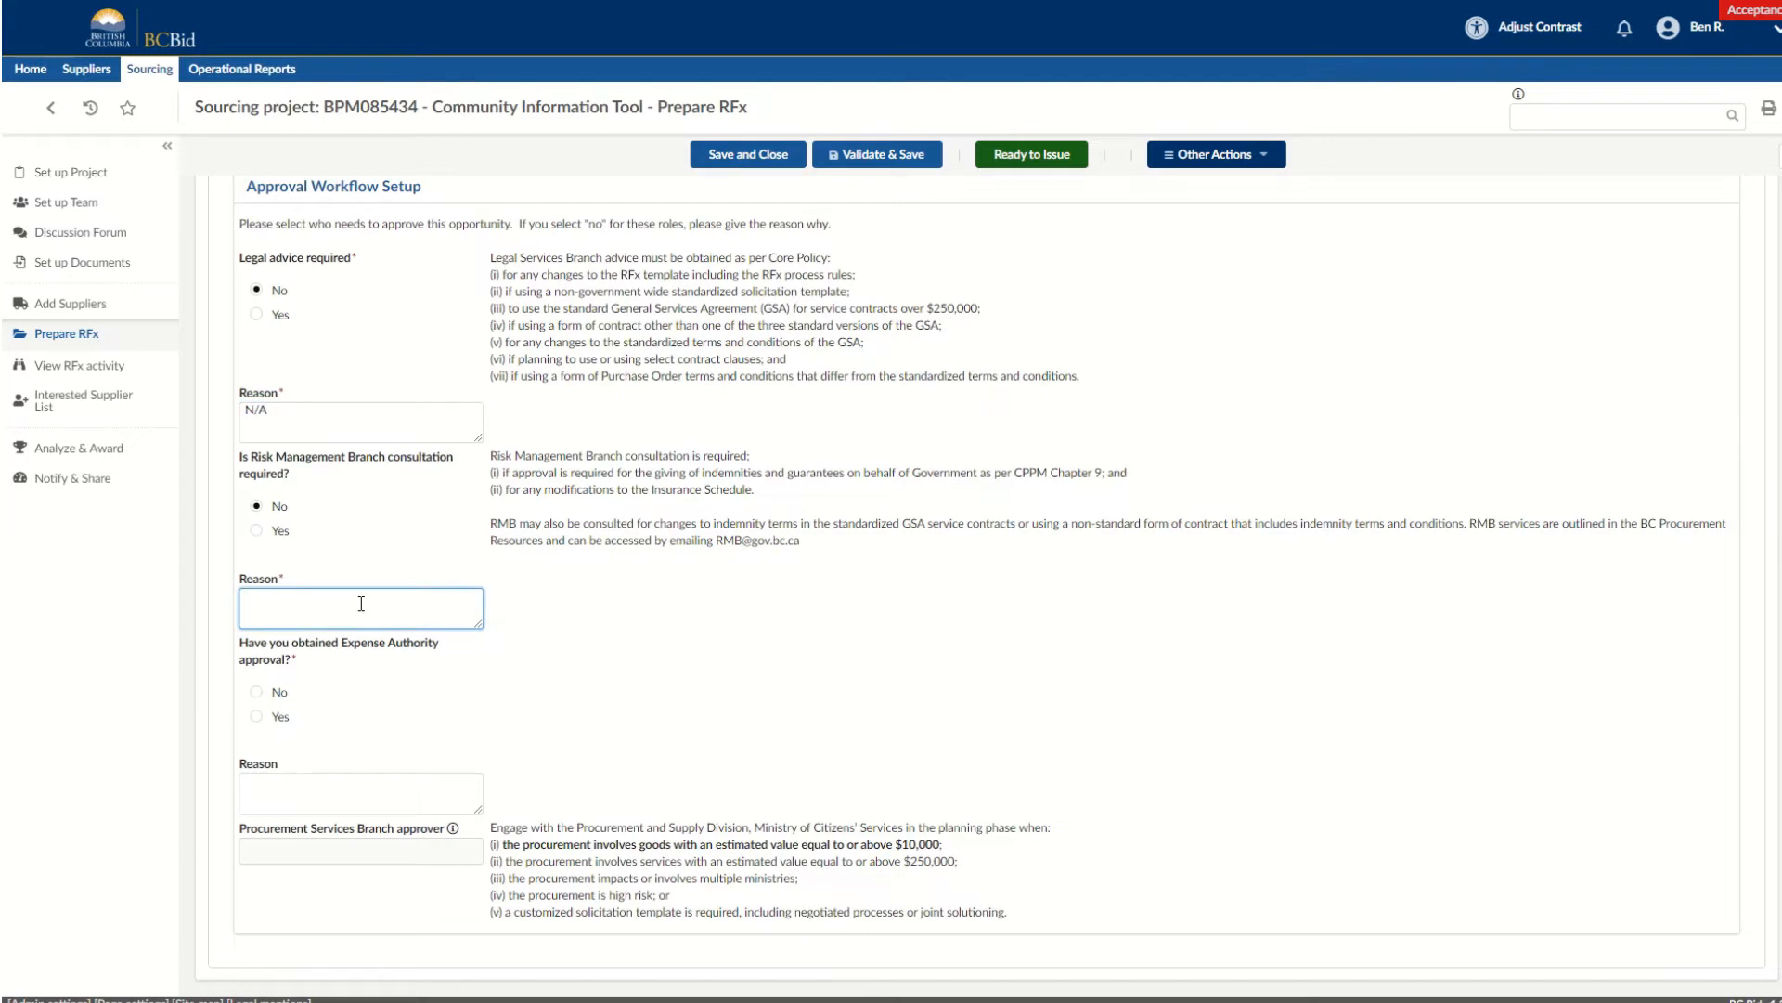
{"action": "type", "text": "N/A"}
Answer Yes to Expense Authority approval, attach the approval documentation, and validate and save the RFx.
{"action": "left_click", "coordinate": [258, 717]}
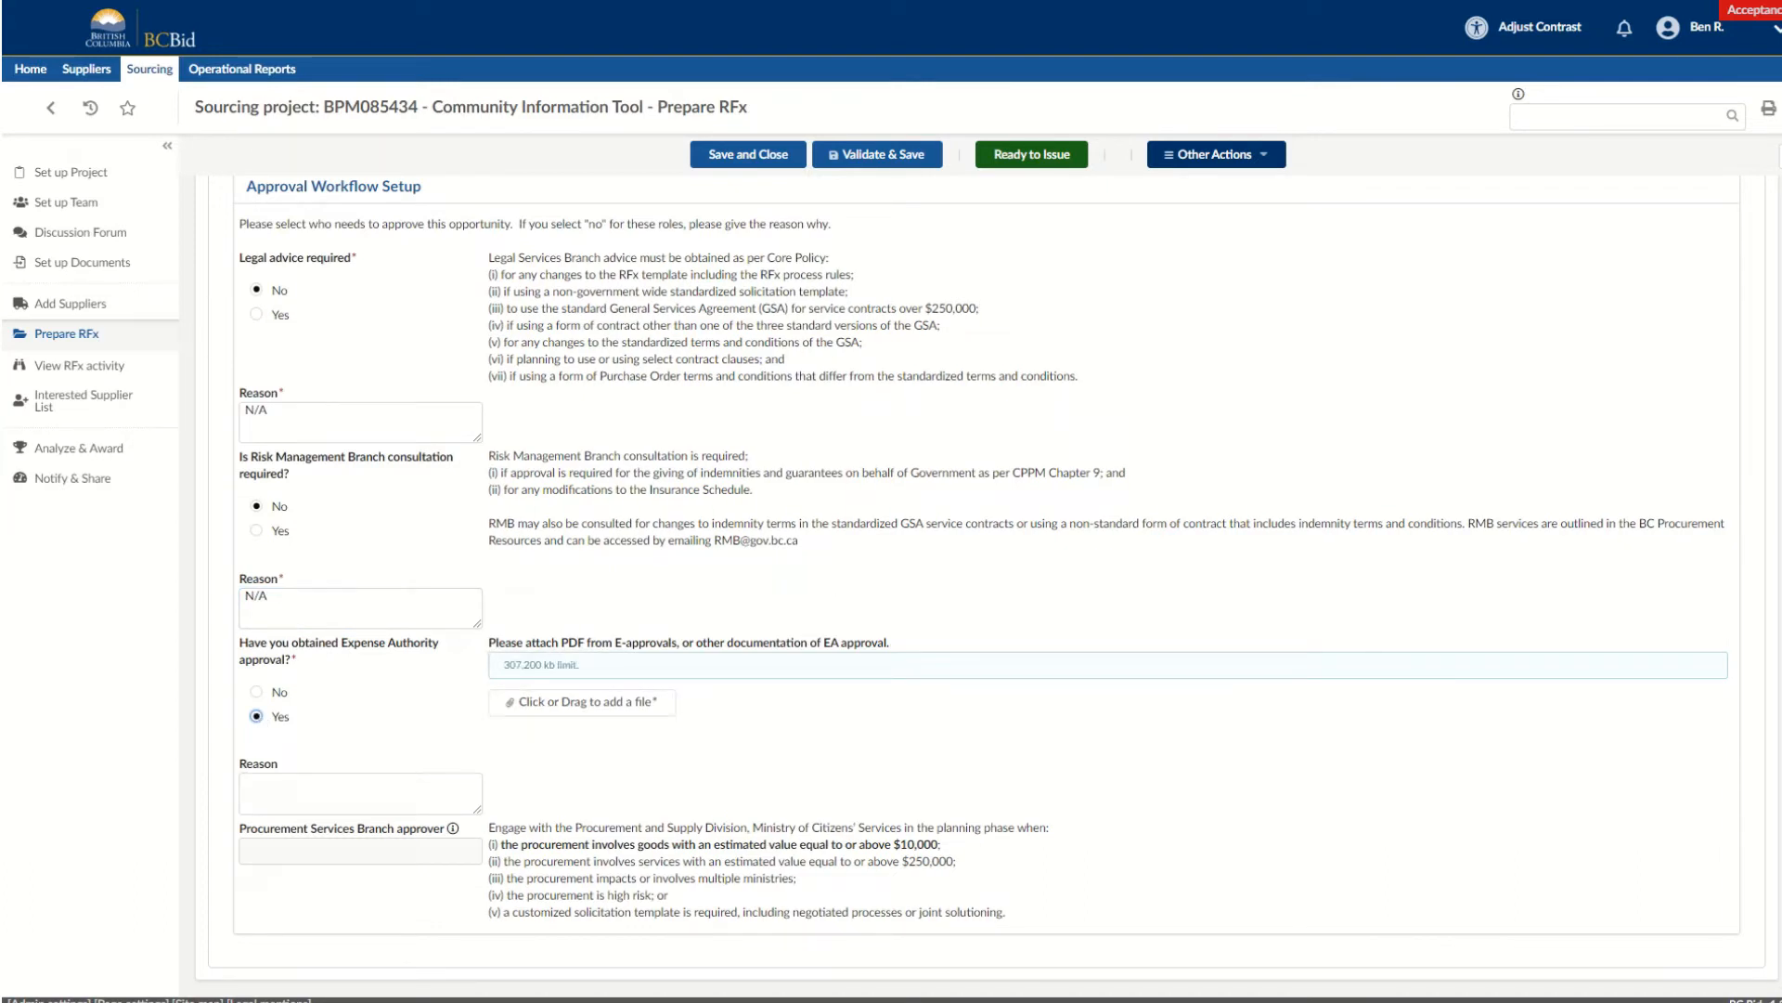
{"action": "left_click_drag", "start_coordinate": [557, 445], "coordinate": [681, 710]}
{"action": "scroll", "coordinate": [968, 489], "scroll_direction": "up", "scroll_amount": 3}
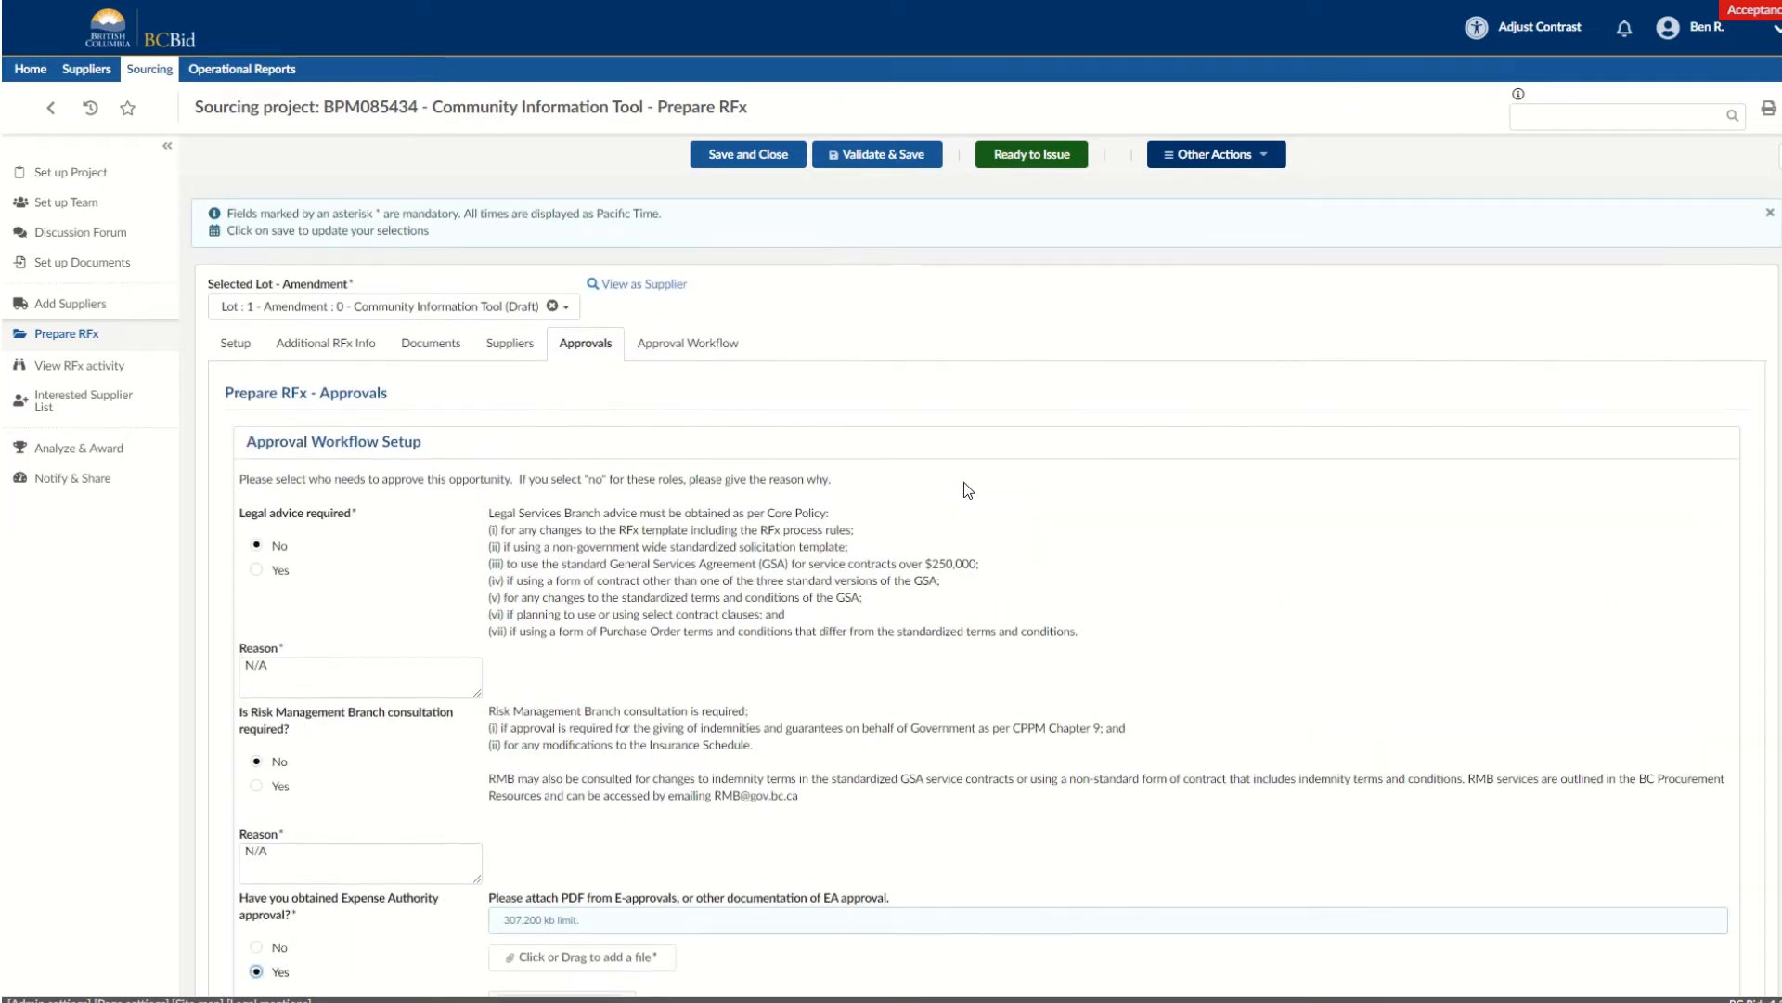
{"action": "left_click", "coordinate": [871, 155]}
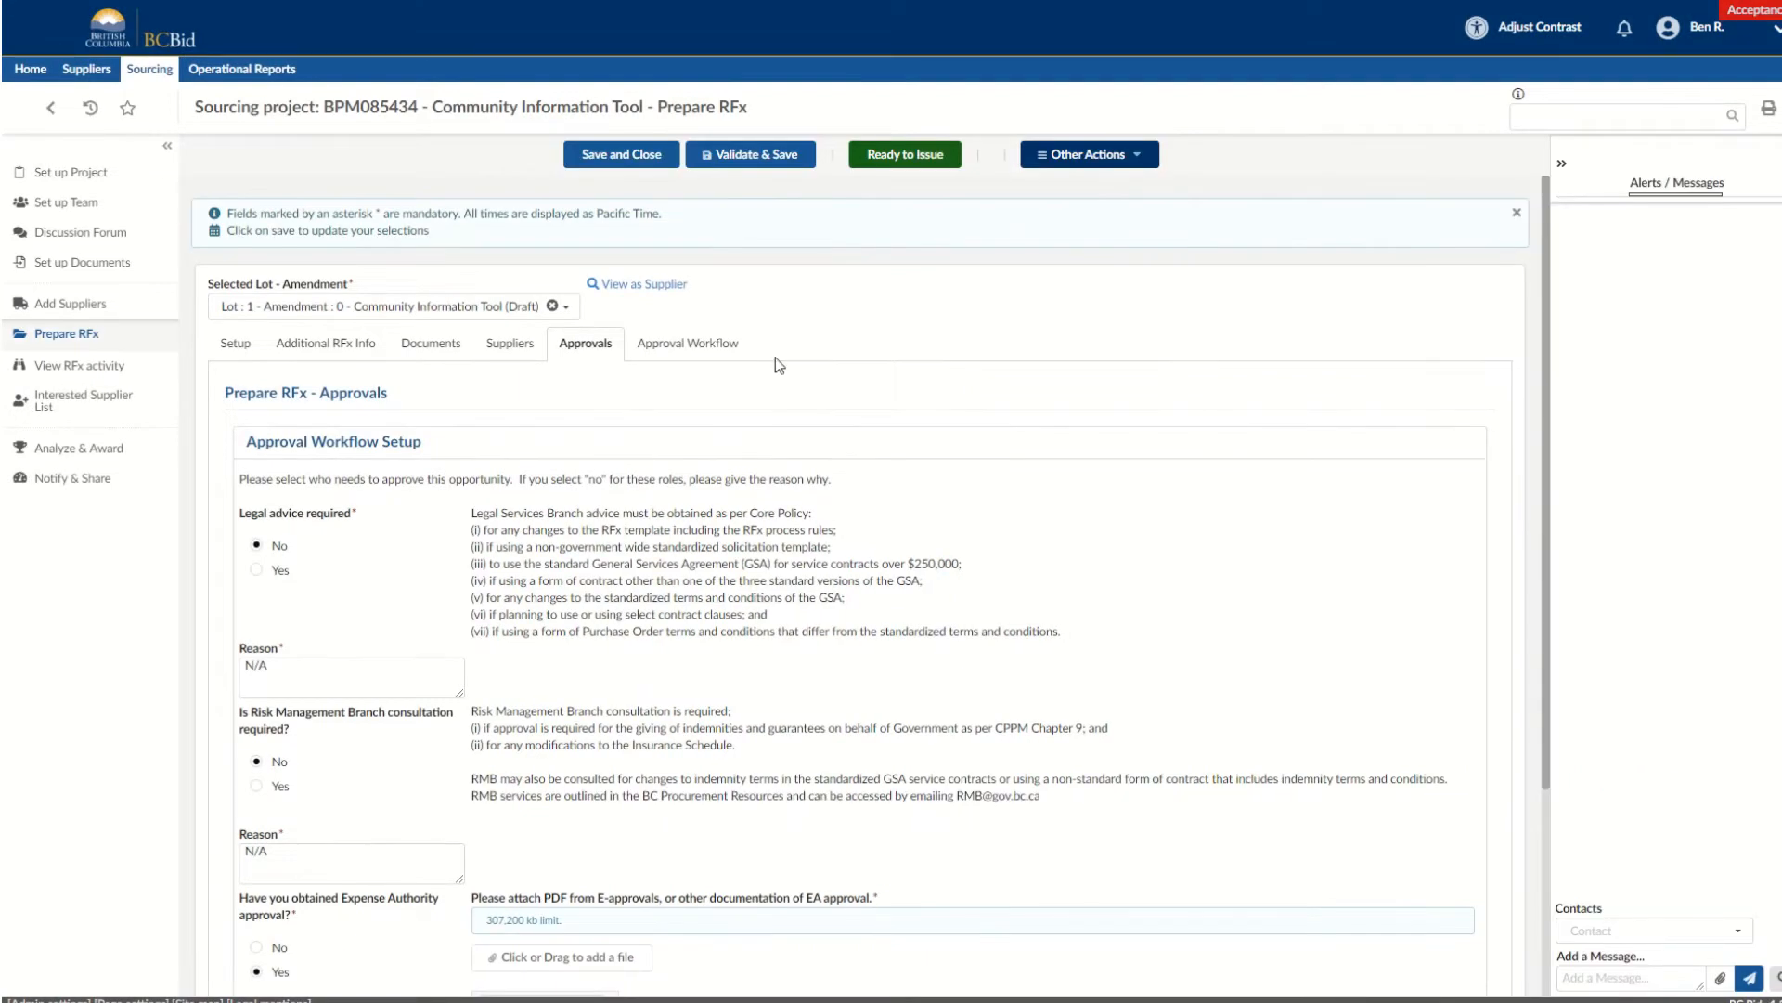
Mark the RFx as ready to issue in the approval workflow, record the Expense Authority approval, and complete all approvals.
{"action": "left_click", "coordinate": [706, 350]}
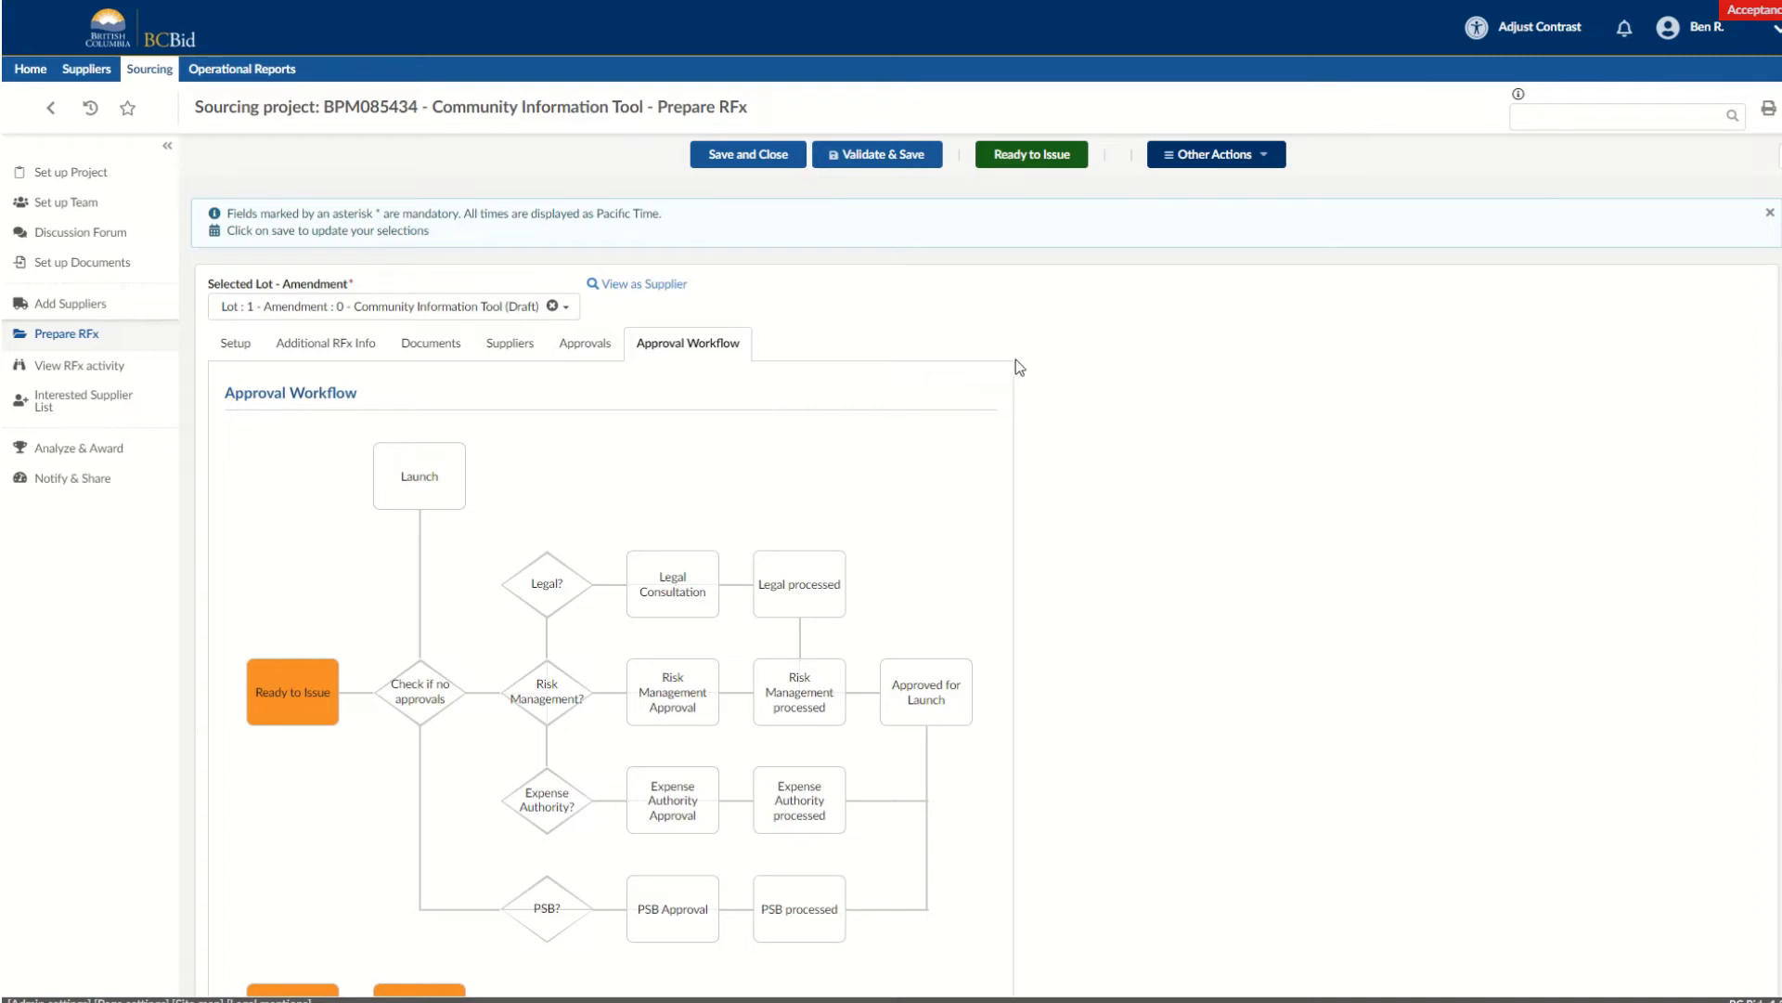
{"action": "left_click", "coordinate": [1025, 156]}
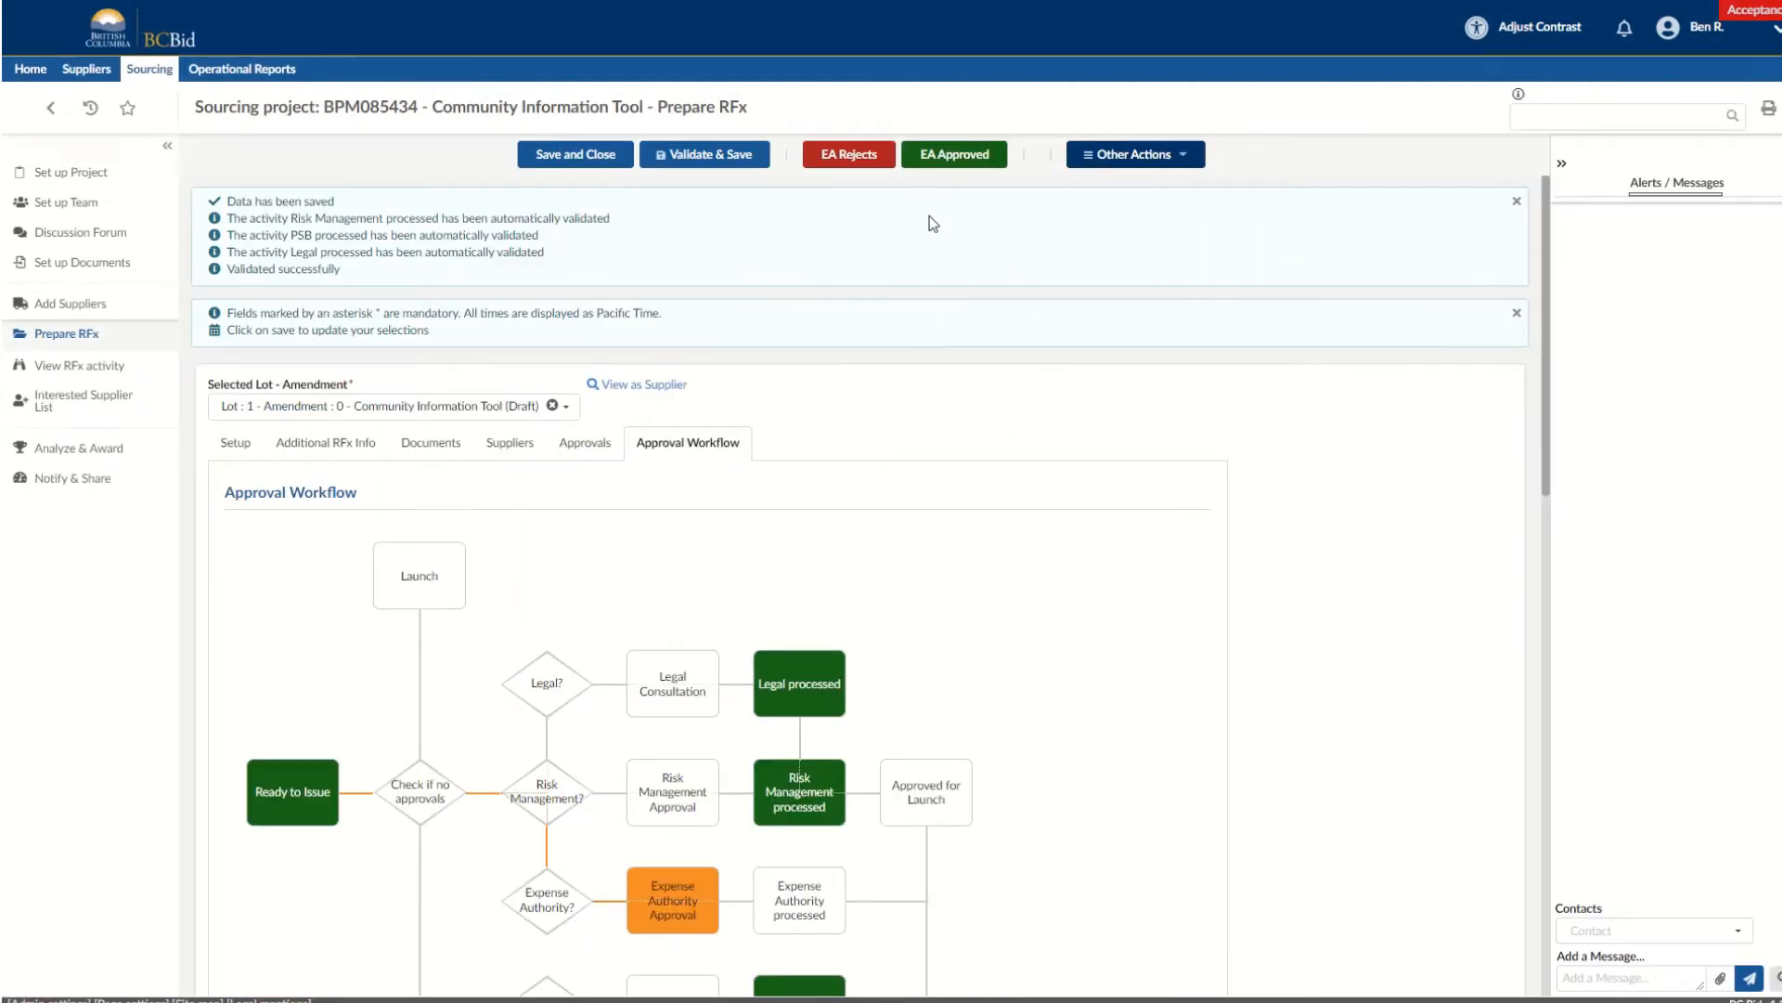
{"action": "left_click", "coordinate": [976, 157]}
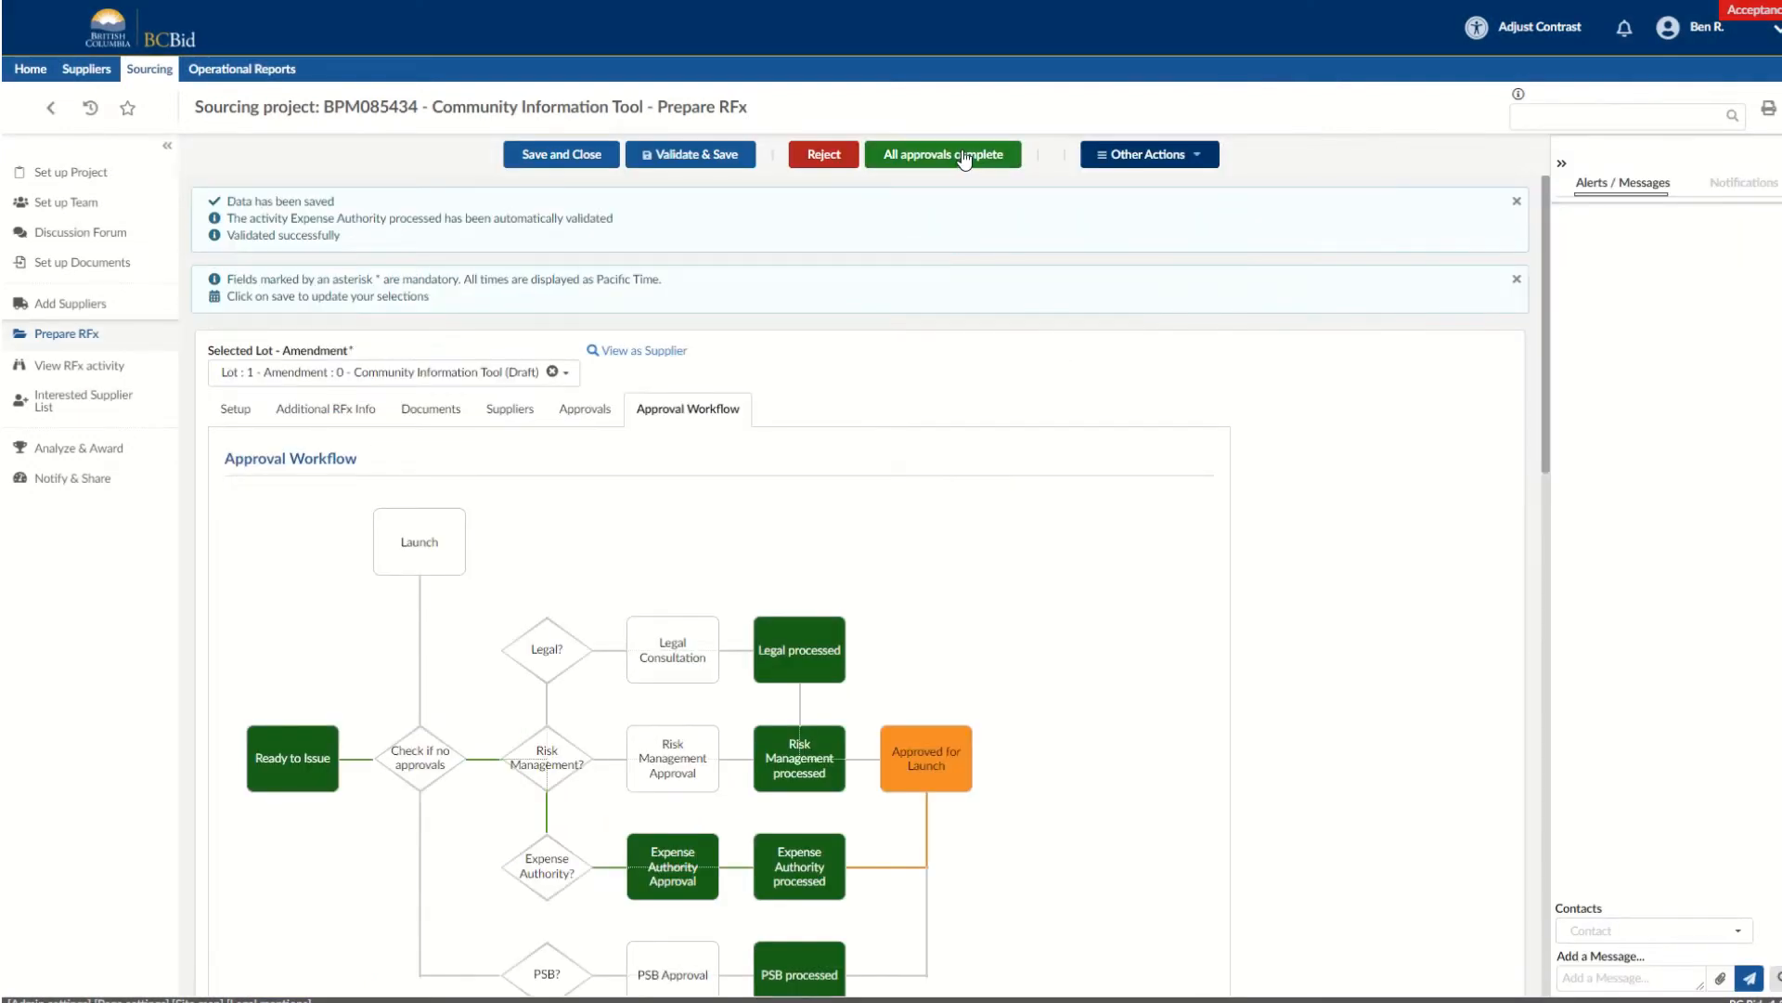
{"action": "left_click", "coordinate": [966, 156]}
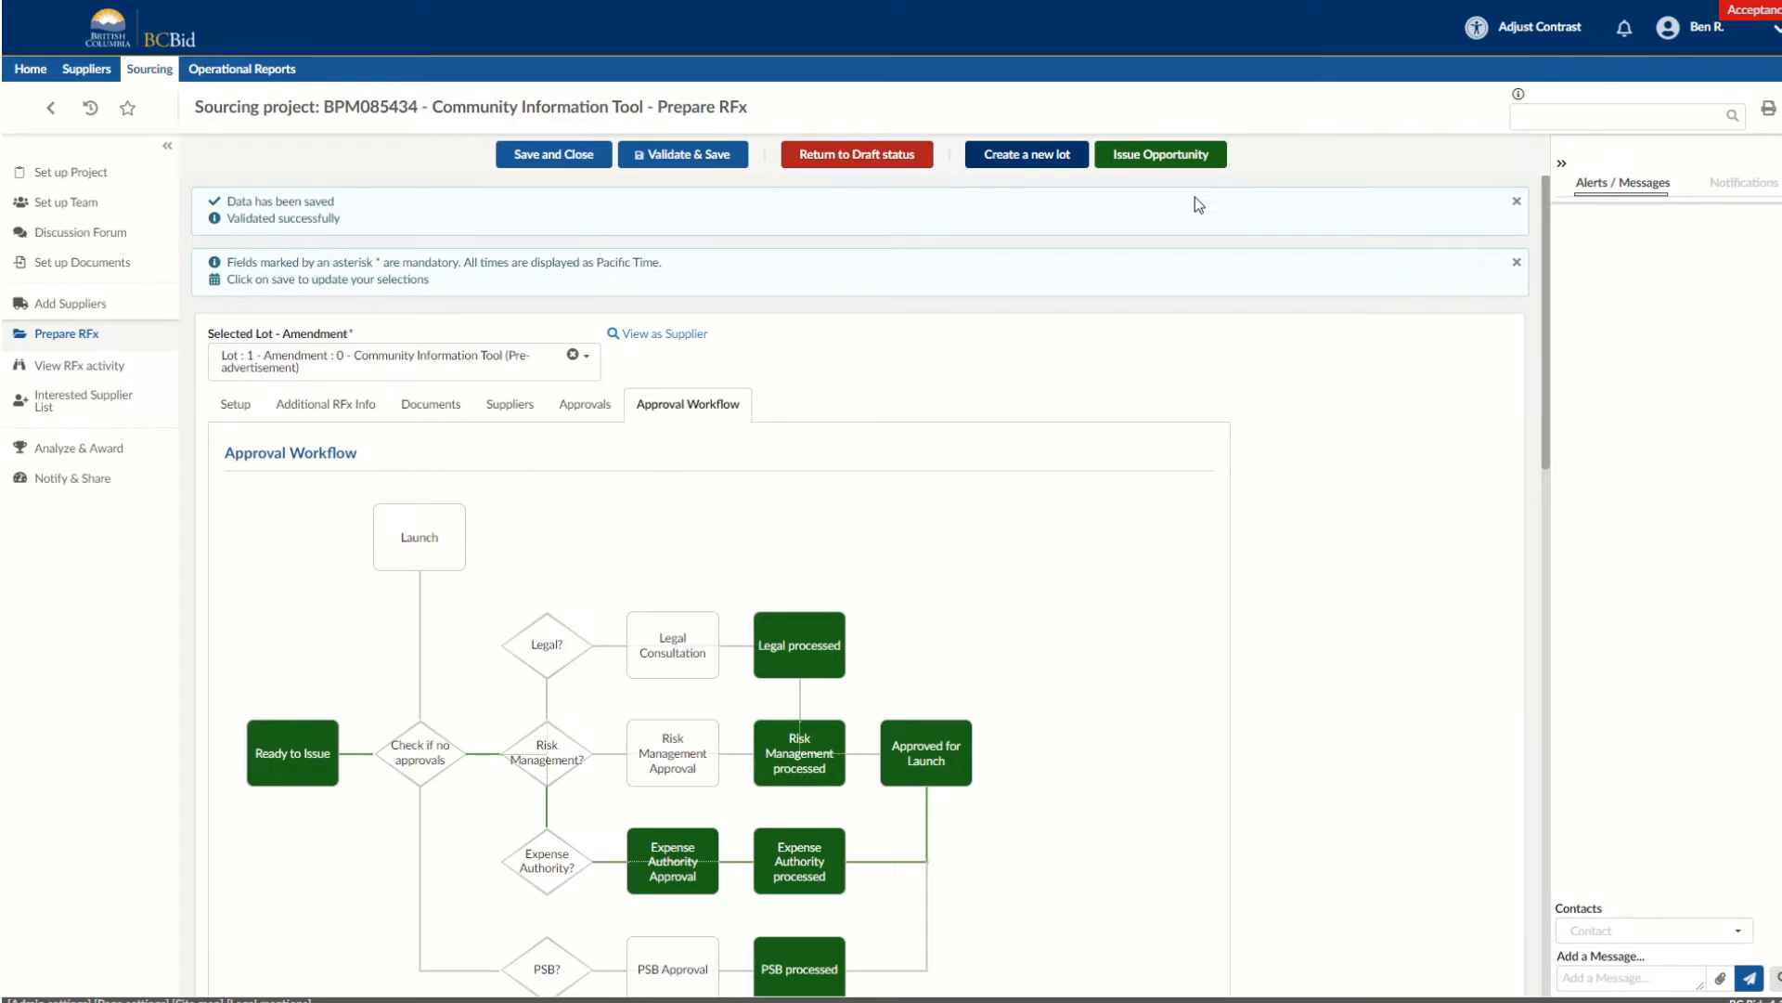
Start issuing the opportunity and remove "[or AMENDED << buyer to edit]" from the notification email's subject.
{"action": "left_click", "coordinate": [1149, 158]}
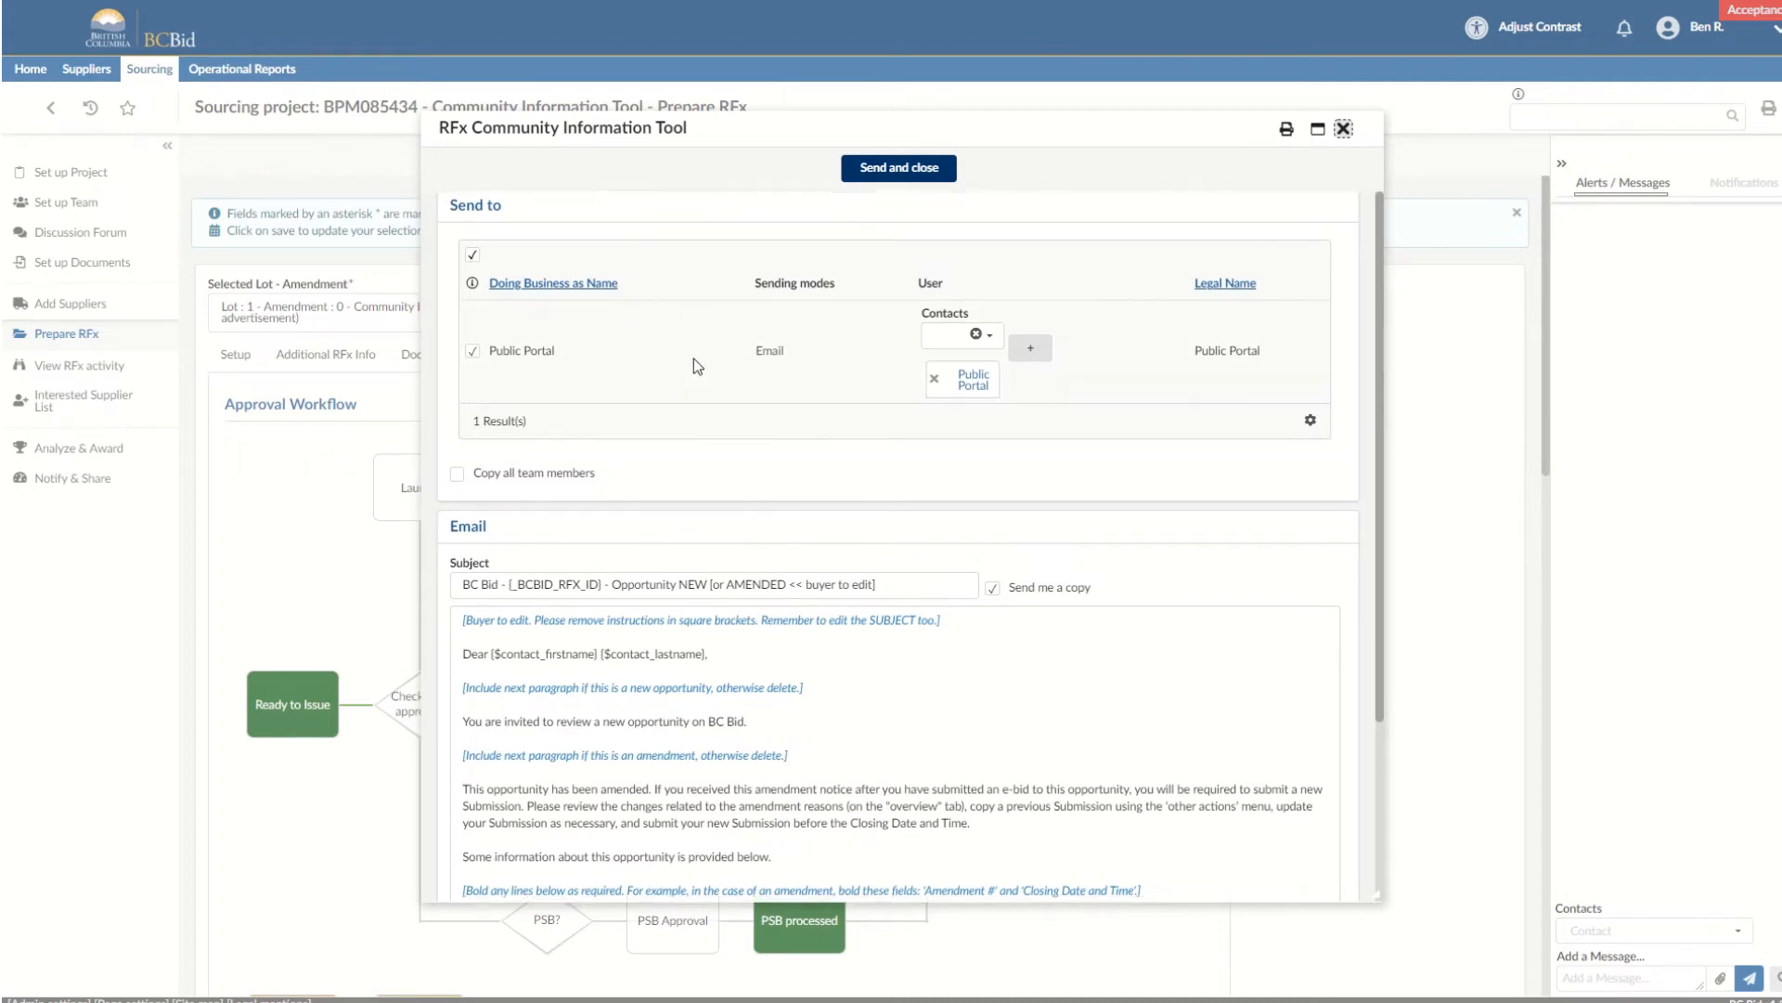
{"action": "scroll", "coordinate": [694, 358], "scroll_direction": "down", "scroll_amount": 1}
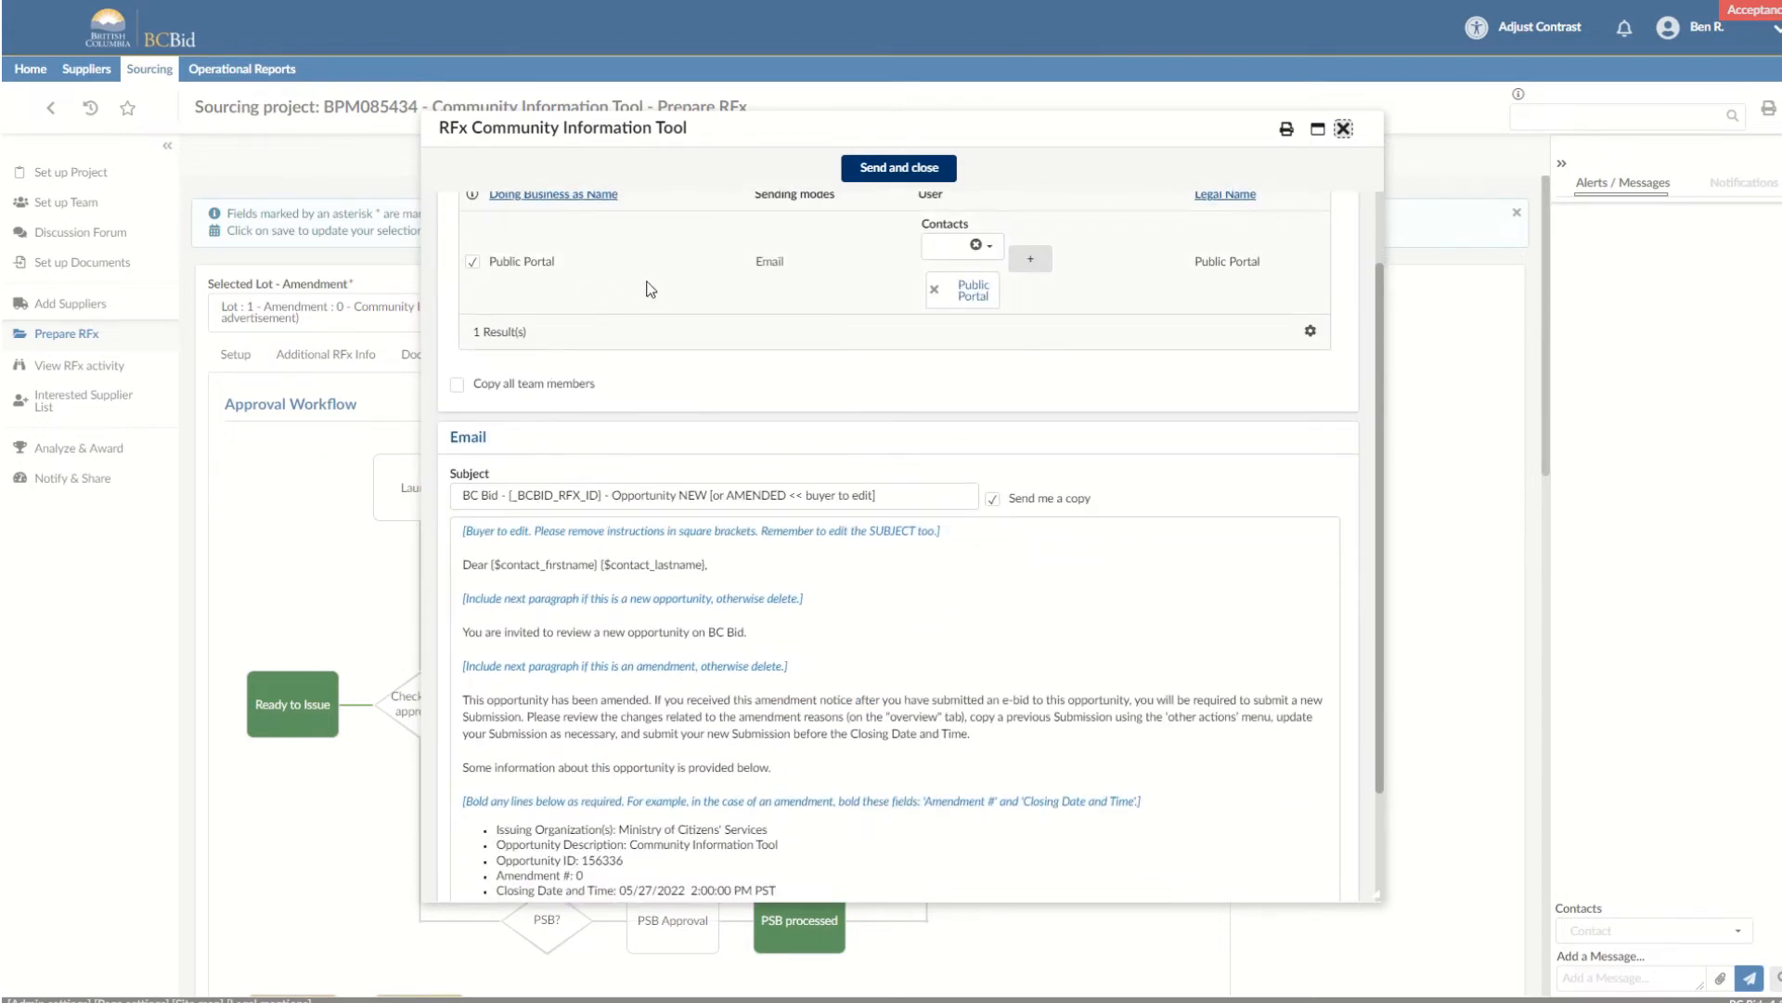
{"action": "scroll", "coordinate": [655, 290], "scroll_direction": "down", "scroll_amount": 3}
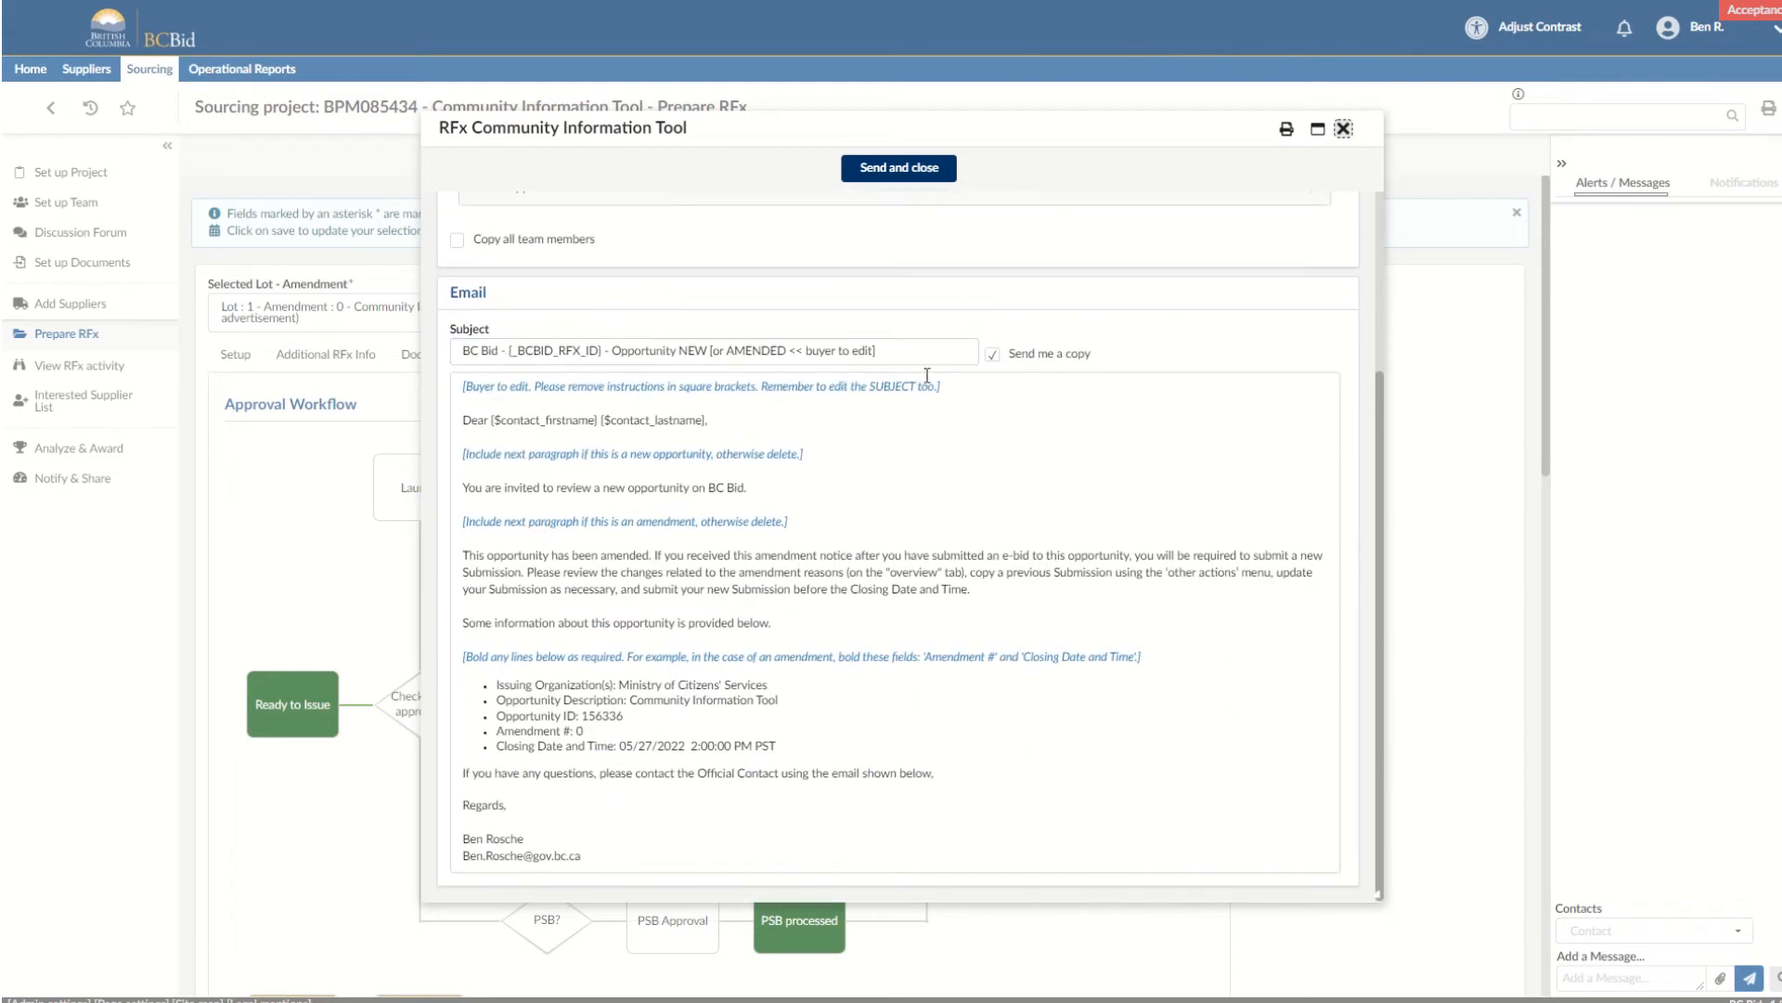
{"action": "left_click_drag", "start_coordinate": [914, 351], "coordinate": [711, 344]}
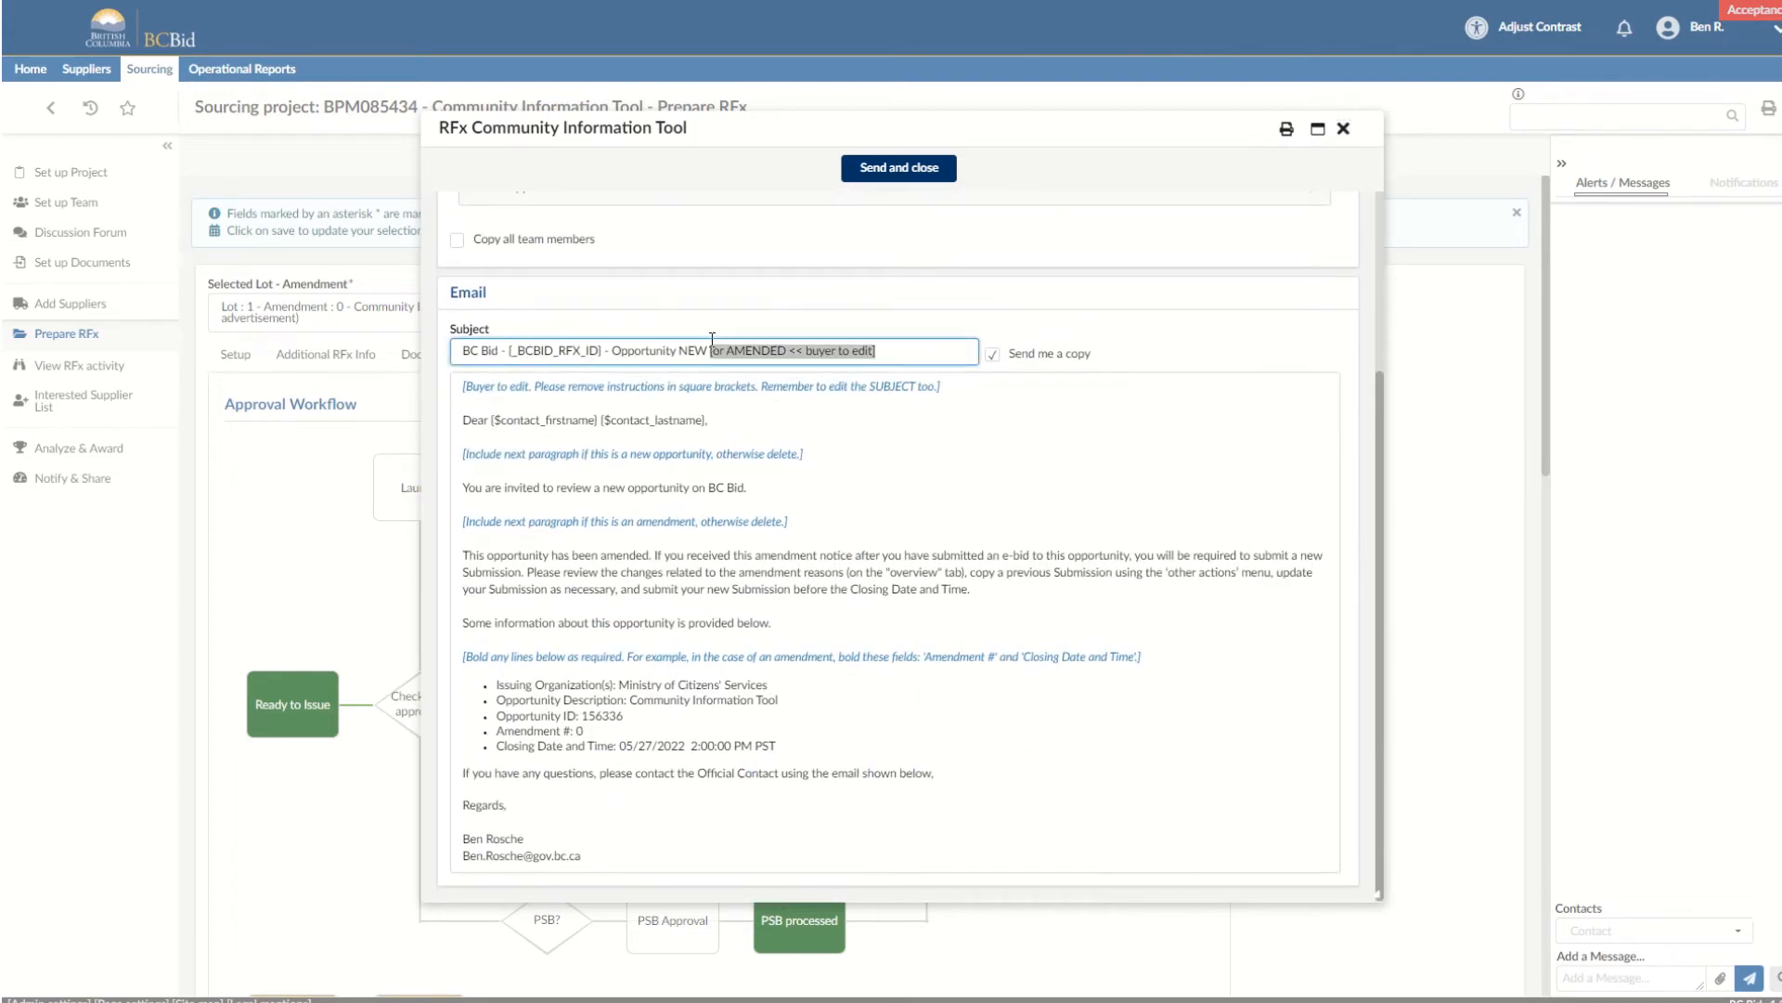
{"action": "key", "text": "BackSpace"}
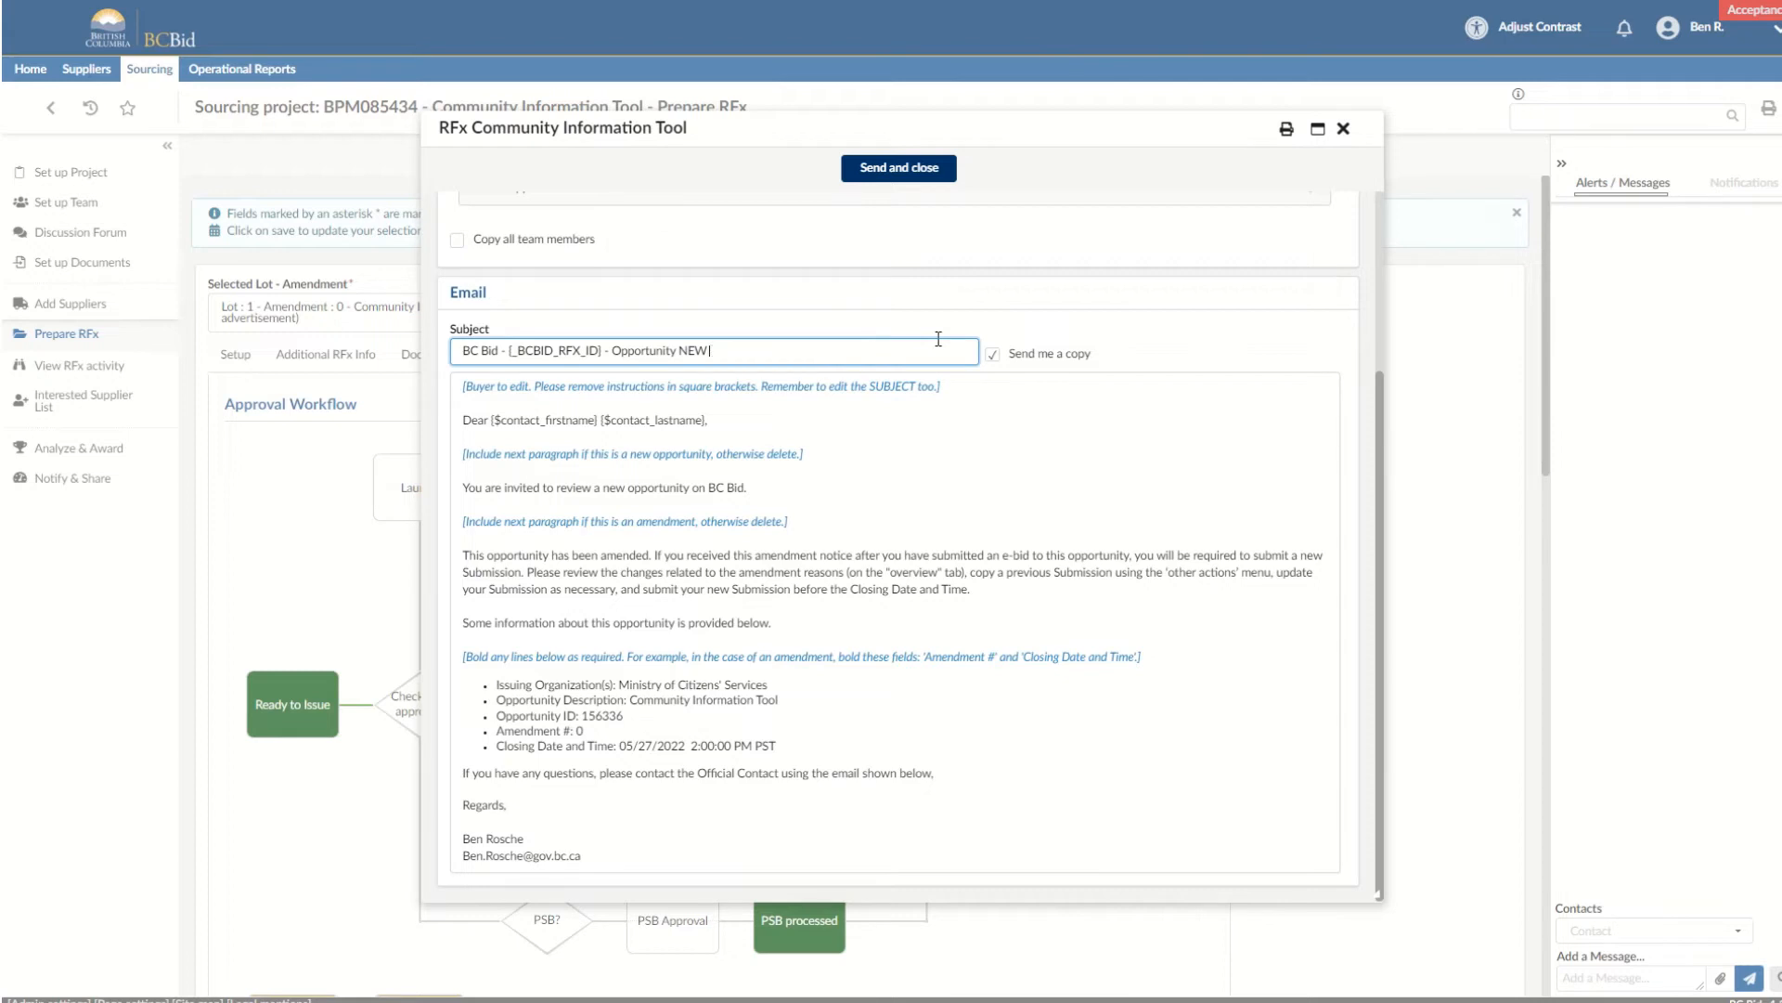
Delete the buyer-edit instruction and the new-opportunity paragraph instruction from the notification email's message.
{"action": "left_click_drag", "start_coordinate": [942, 390], "coordinate": [426, 360]}
{"action": "key", "text": "BackSpace"}
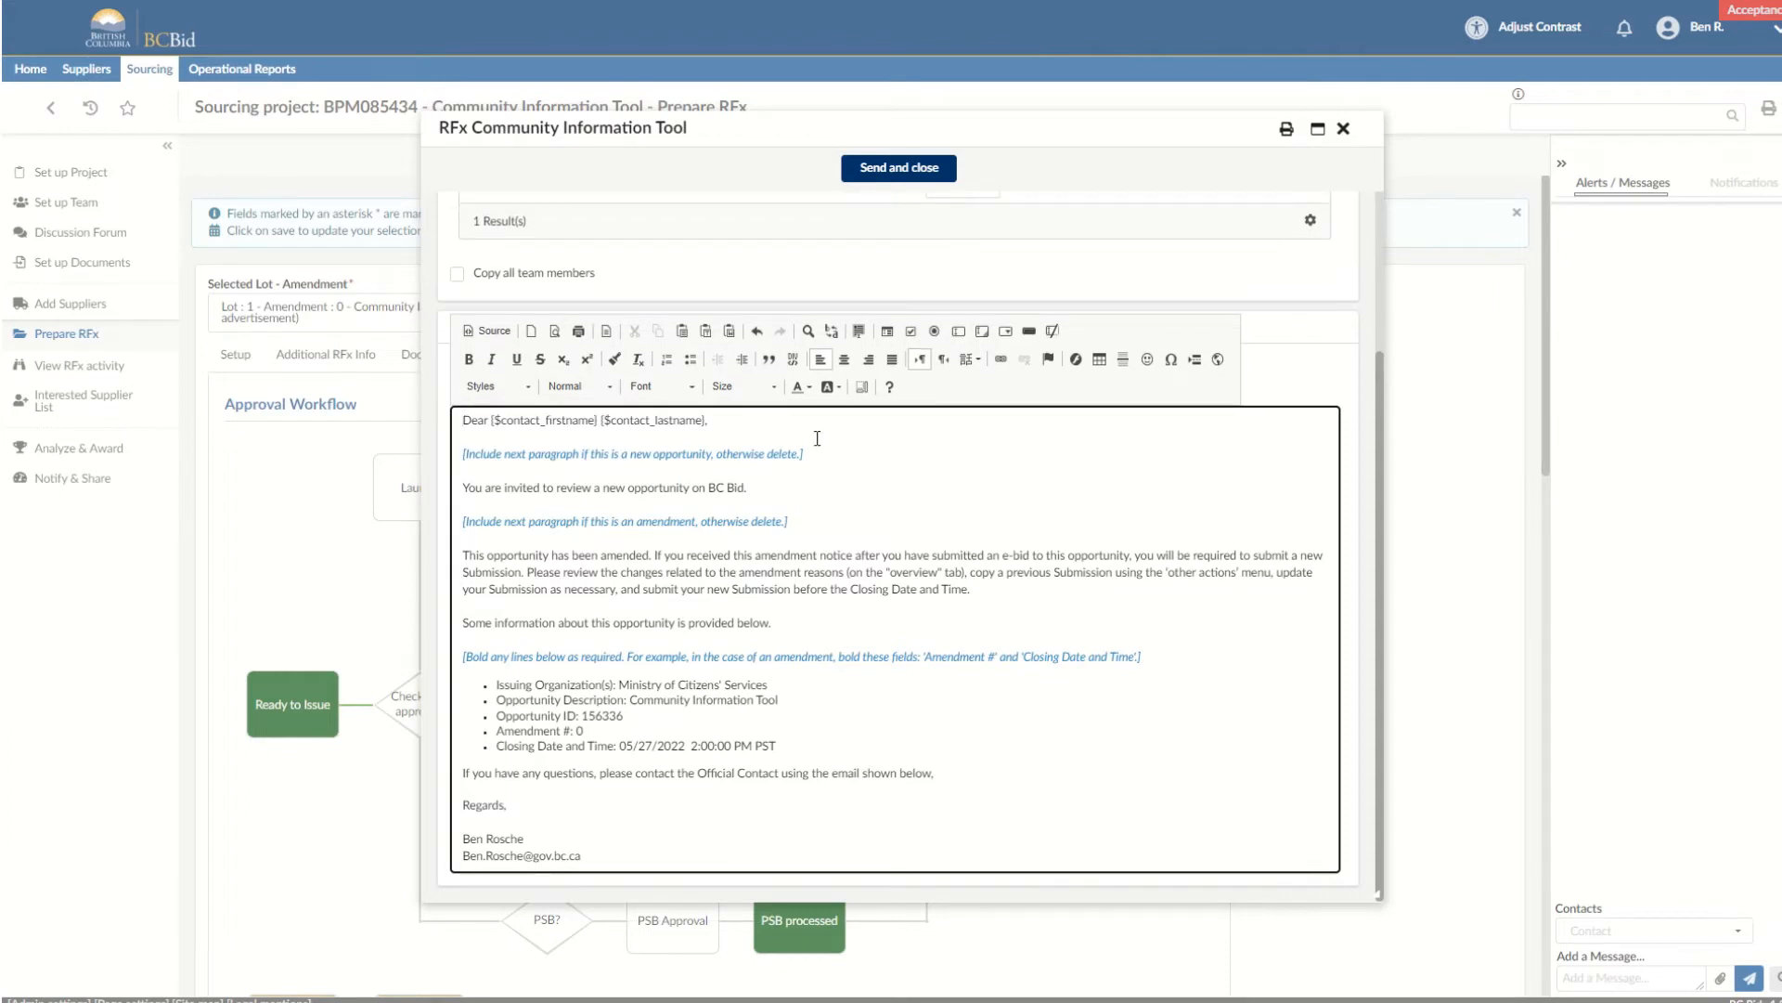
{"action": "left_click_drag", "start_coordinate": [823, 453], "coordinate": [432, 442]}
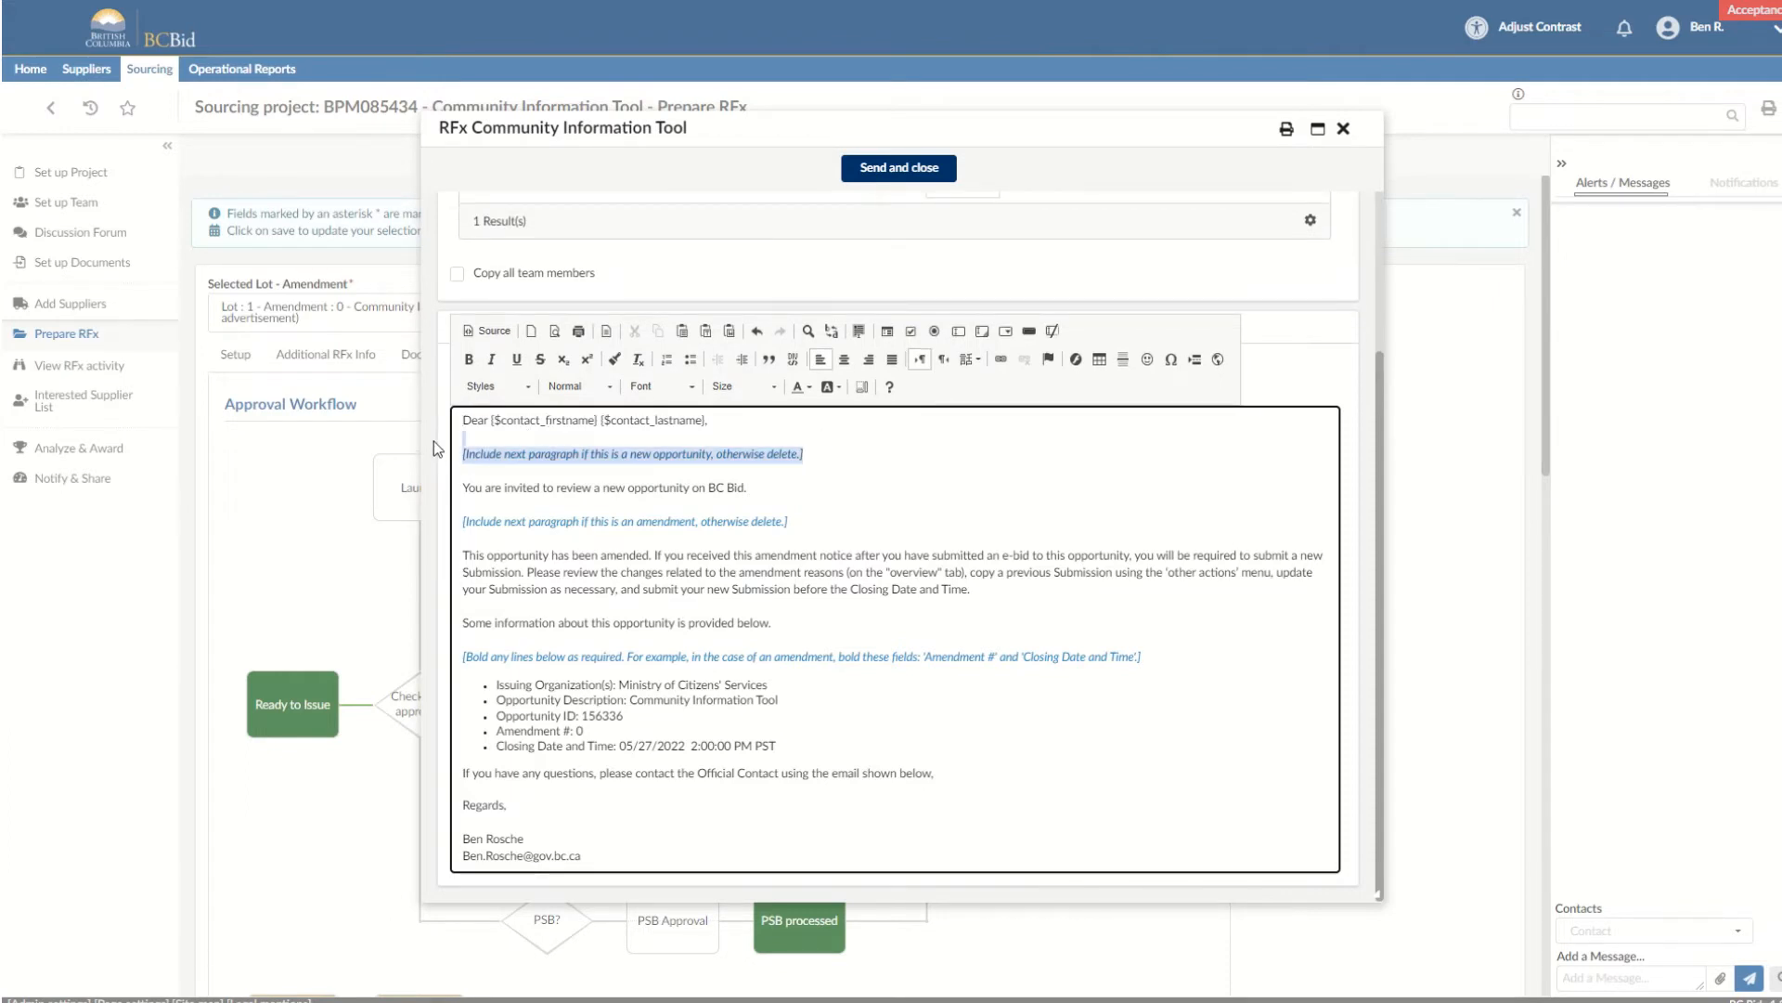
{"action": "key", "text": "BackSpace"}
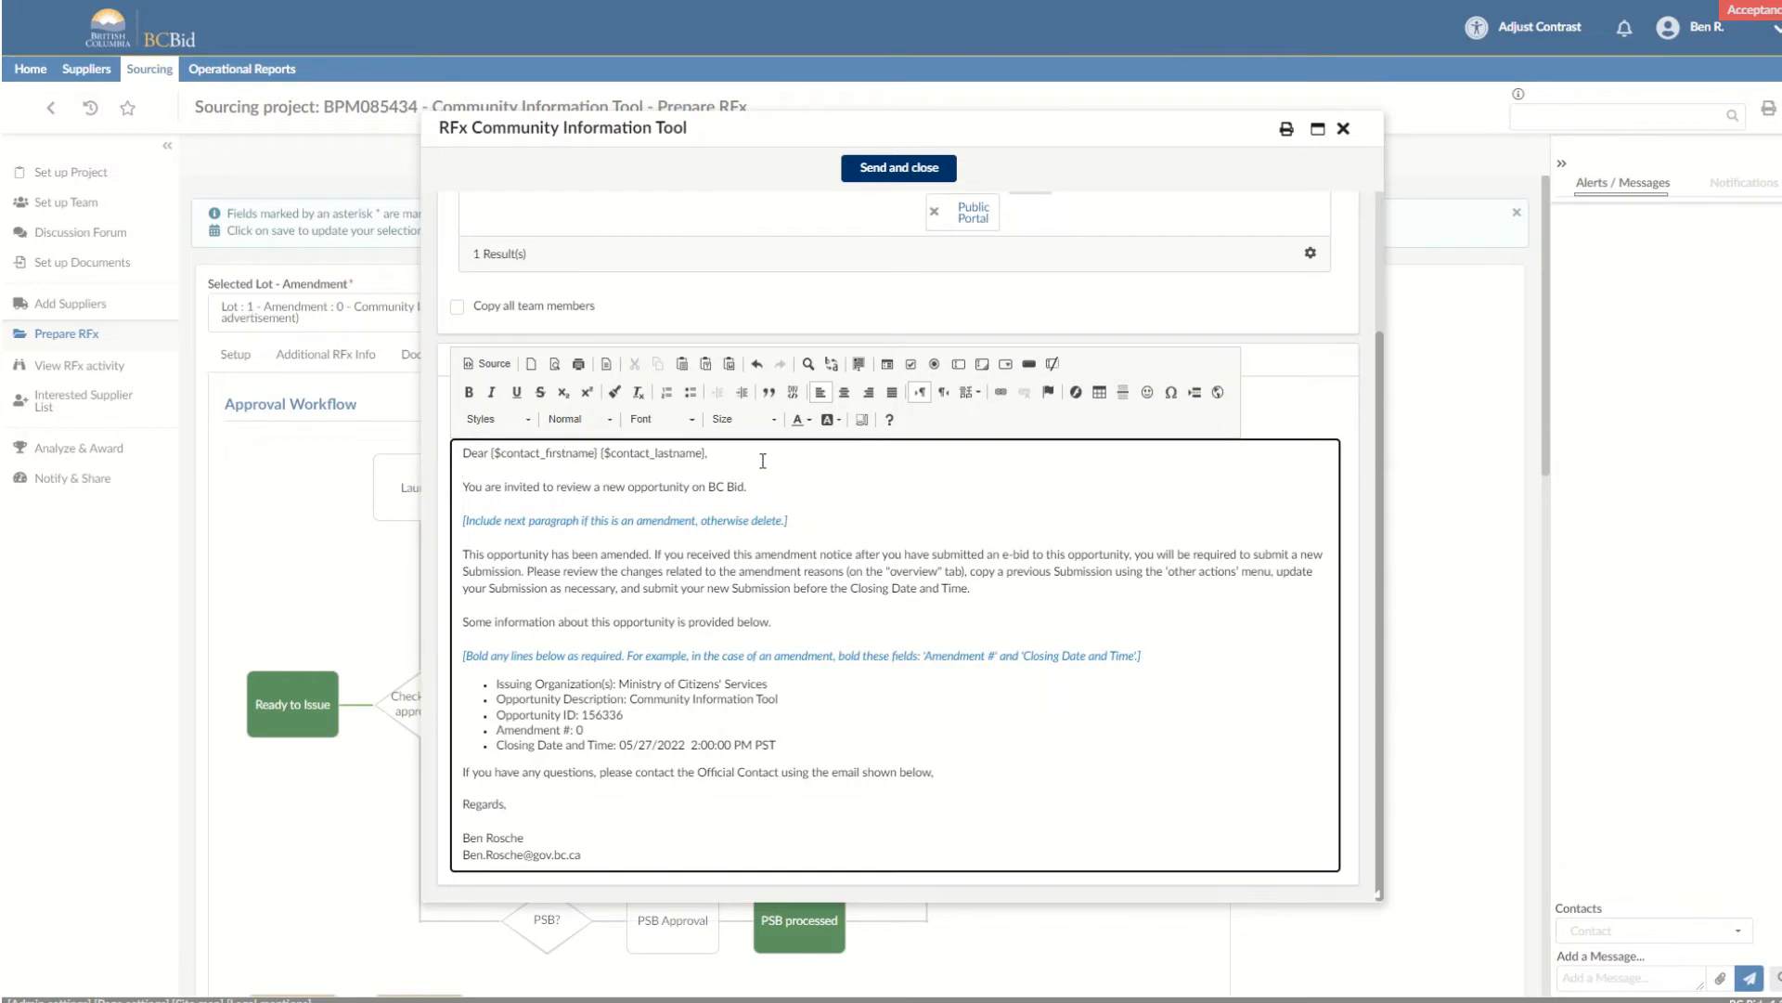
Remove the rest of the optional text between the invitation sentence and the opportunity details, including the amendment paragraph and bolding instruction.
{"action": "left_click_drag", "start_coordinate": [1162, 667], "coordinate": [462, 516]}
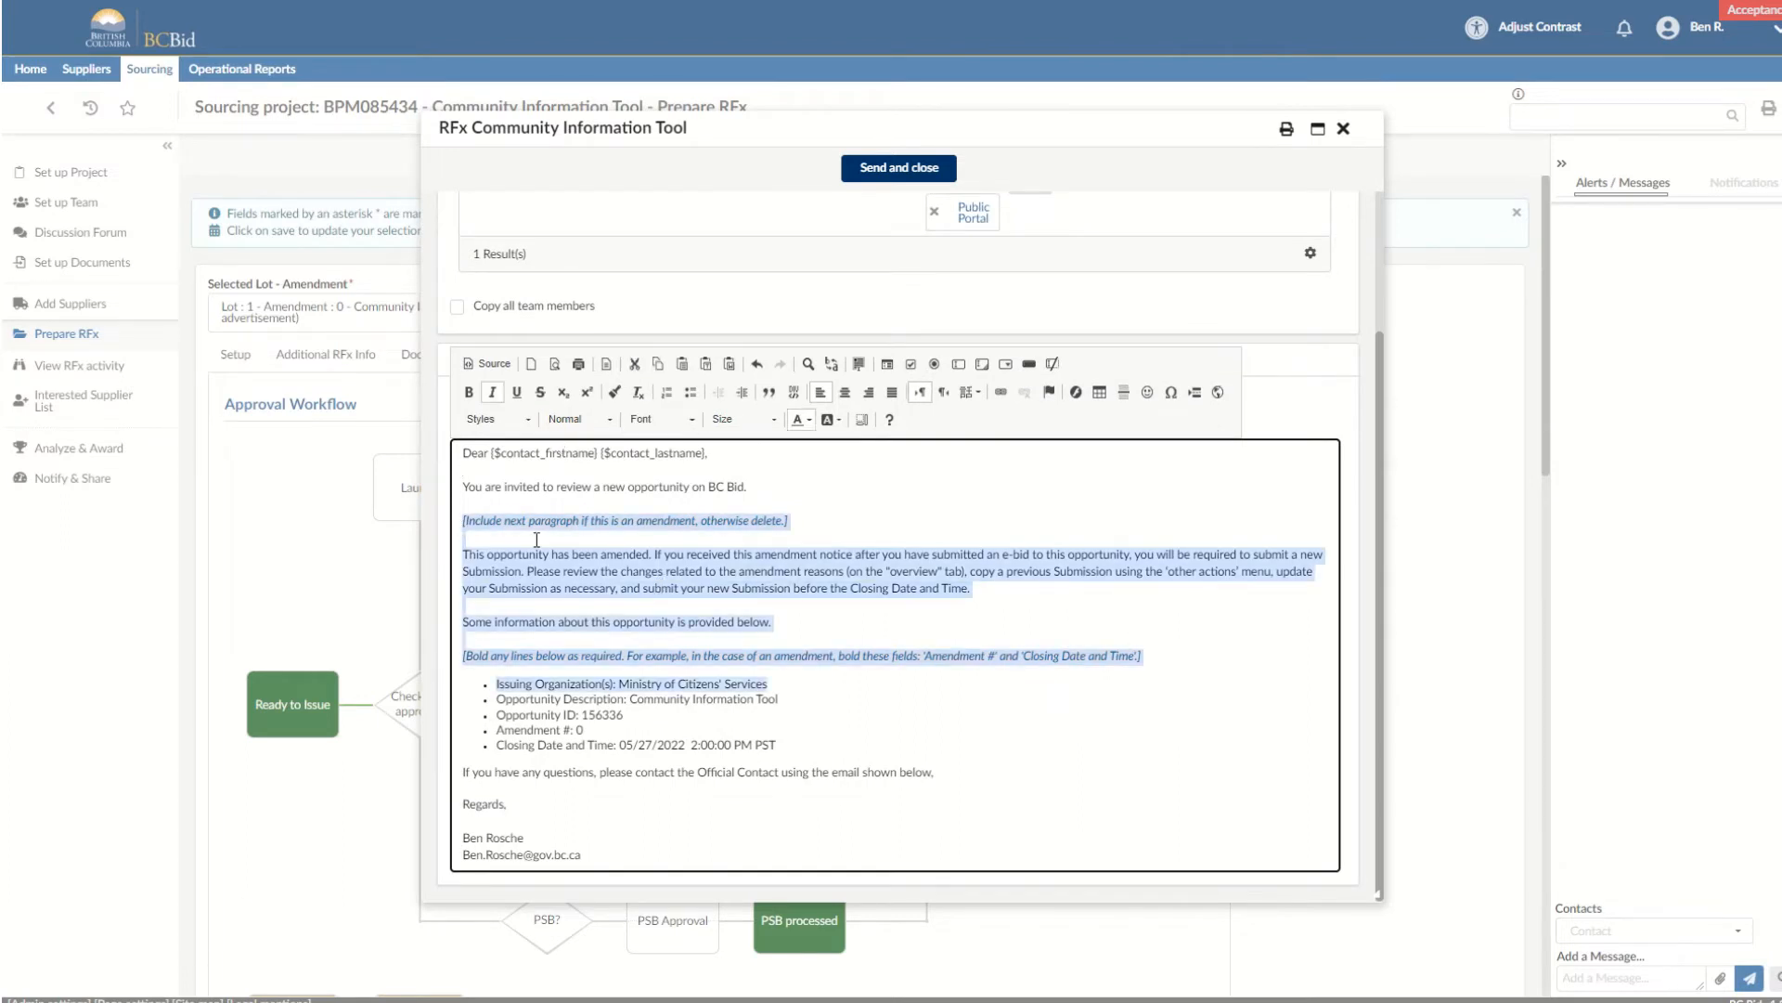
{"action": "left_click_drag", "start_coordinate": [942, 617], "coordinate": [458, 507]}
{"action": "left_click", "coordinate": [1138, 641]}
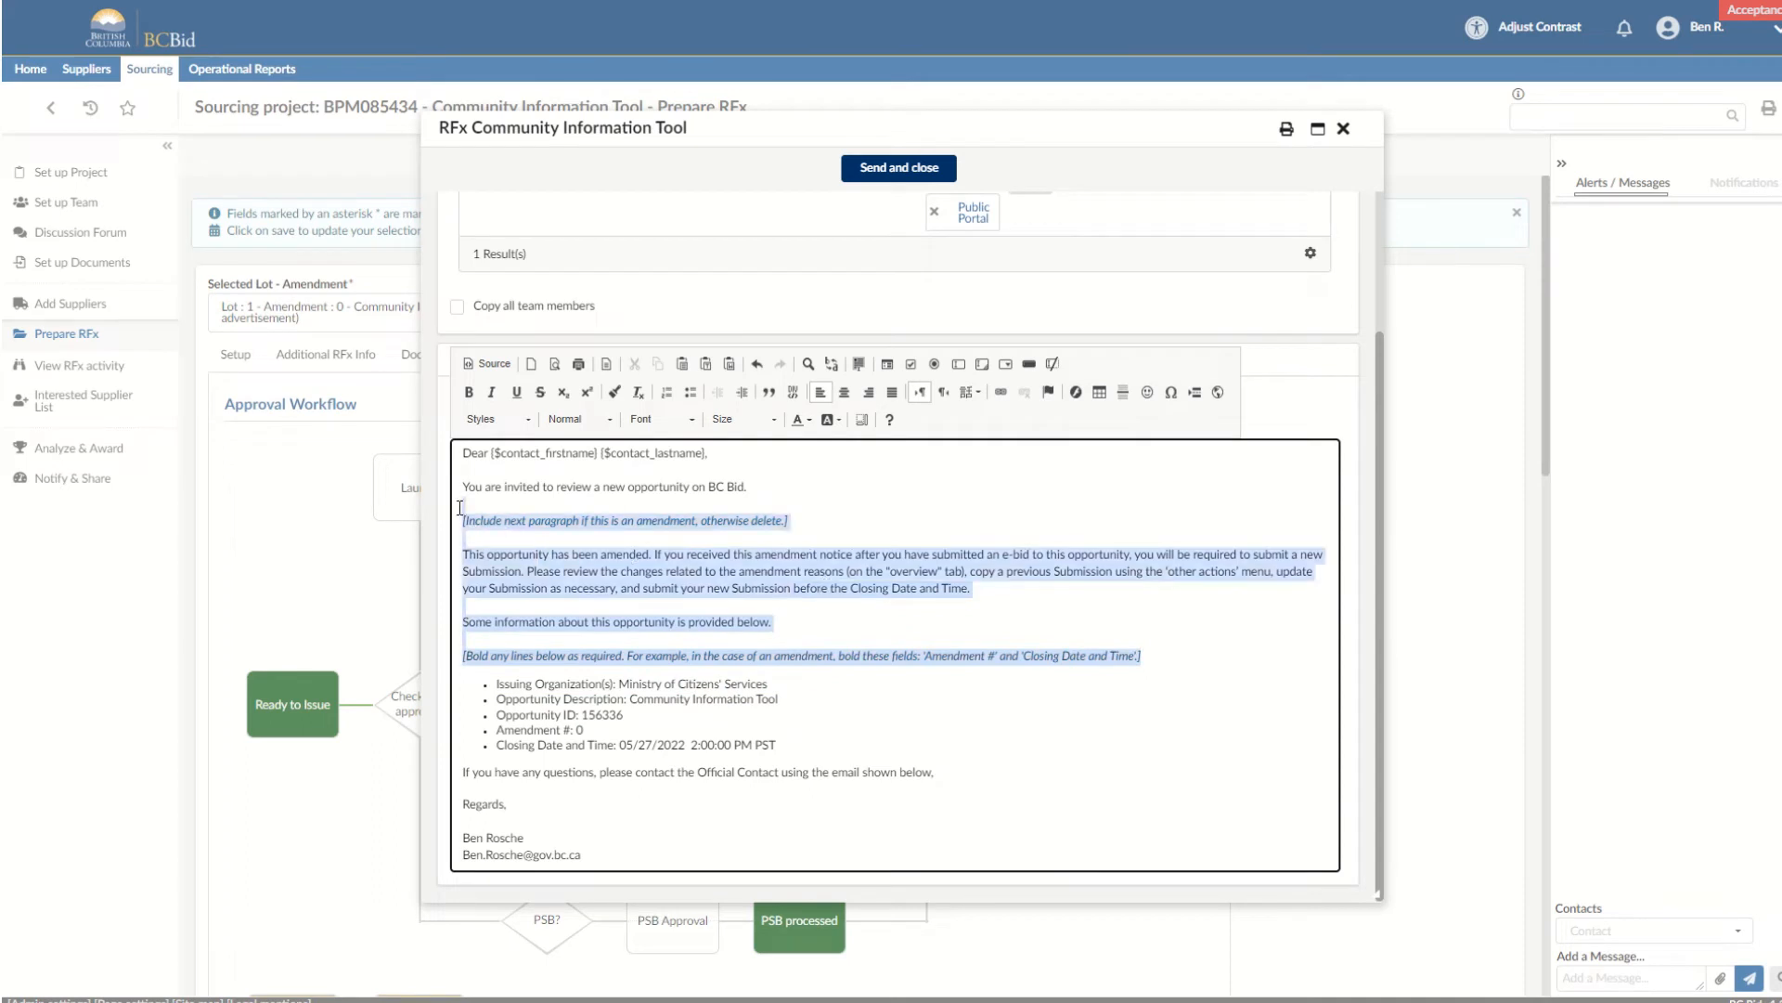
{"action": "key", "text": "Delete"}
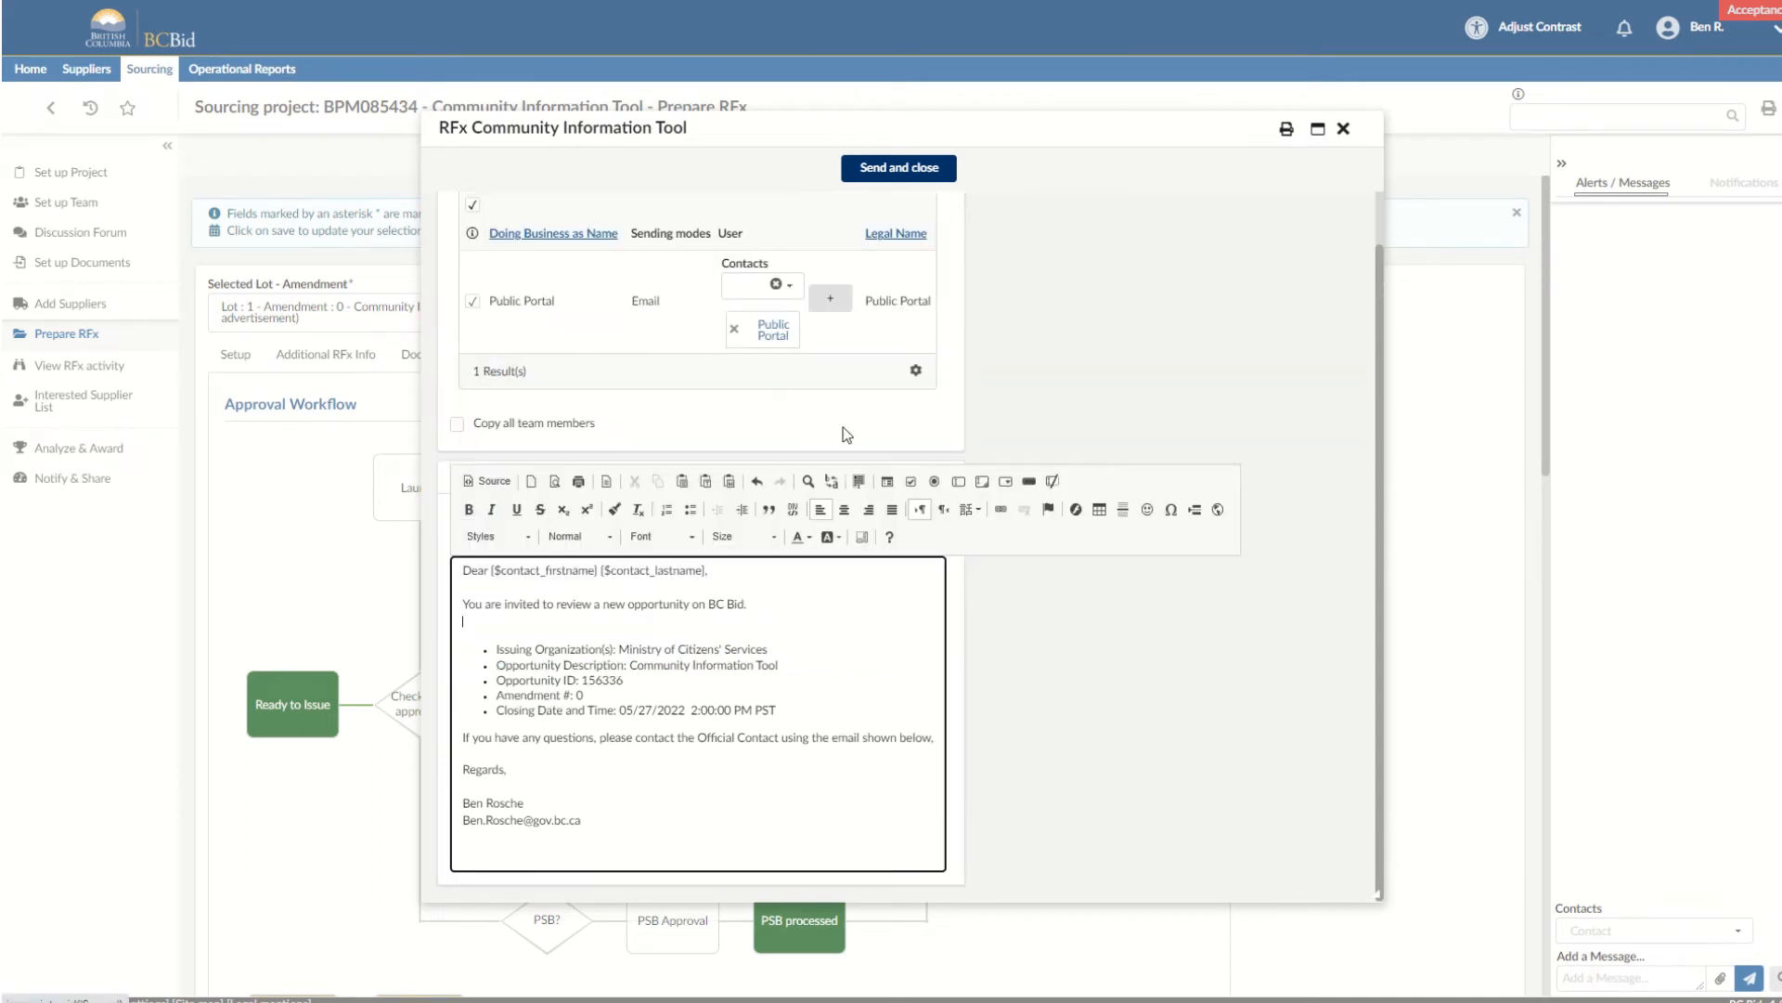
Send the notification, confirming both publication to the Public Portal and opening the opportunity for submissions.
{"action": "left_click", "coordinate": [899, 170]}
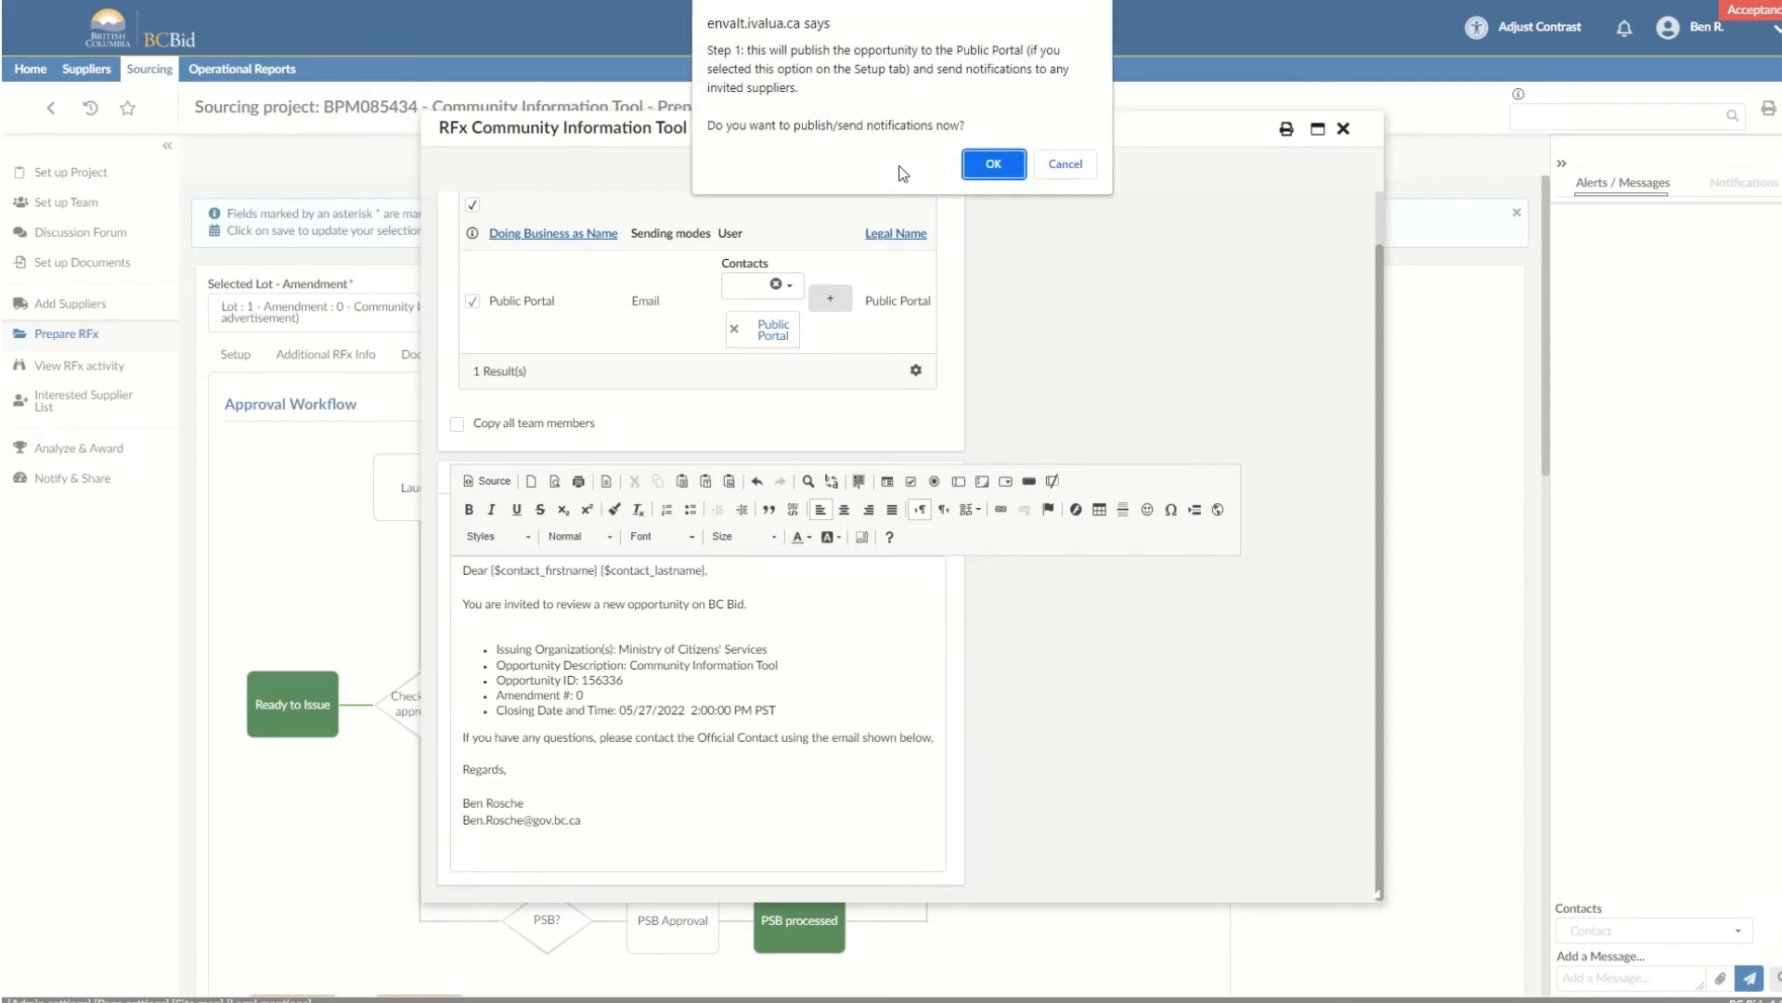
{"action": "left_click", "coordinate": [993, 165]}
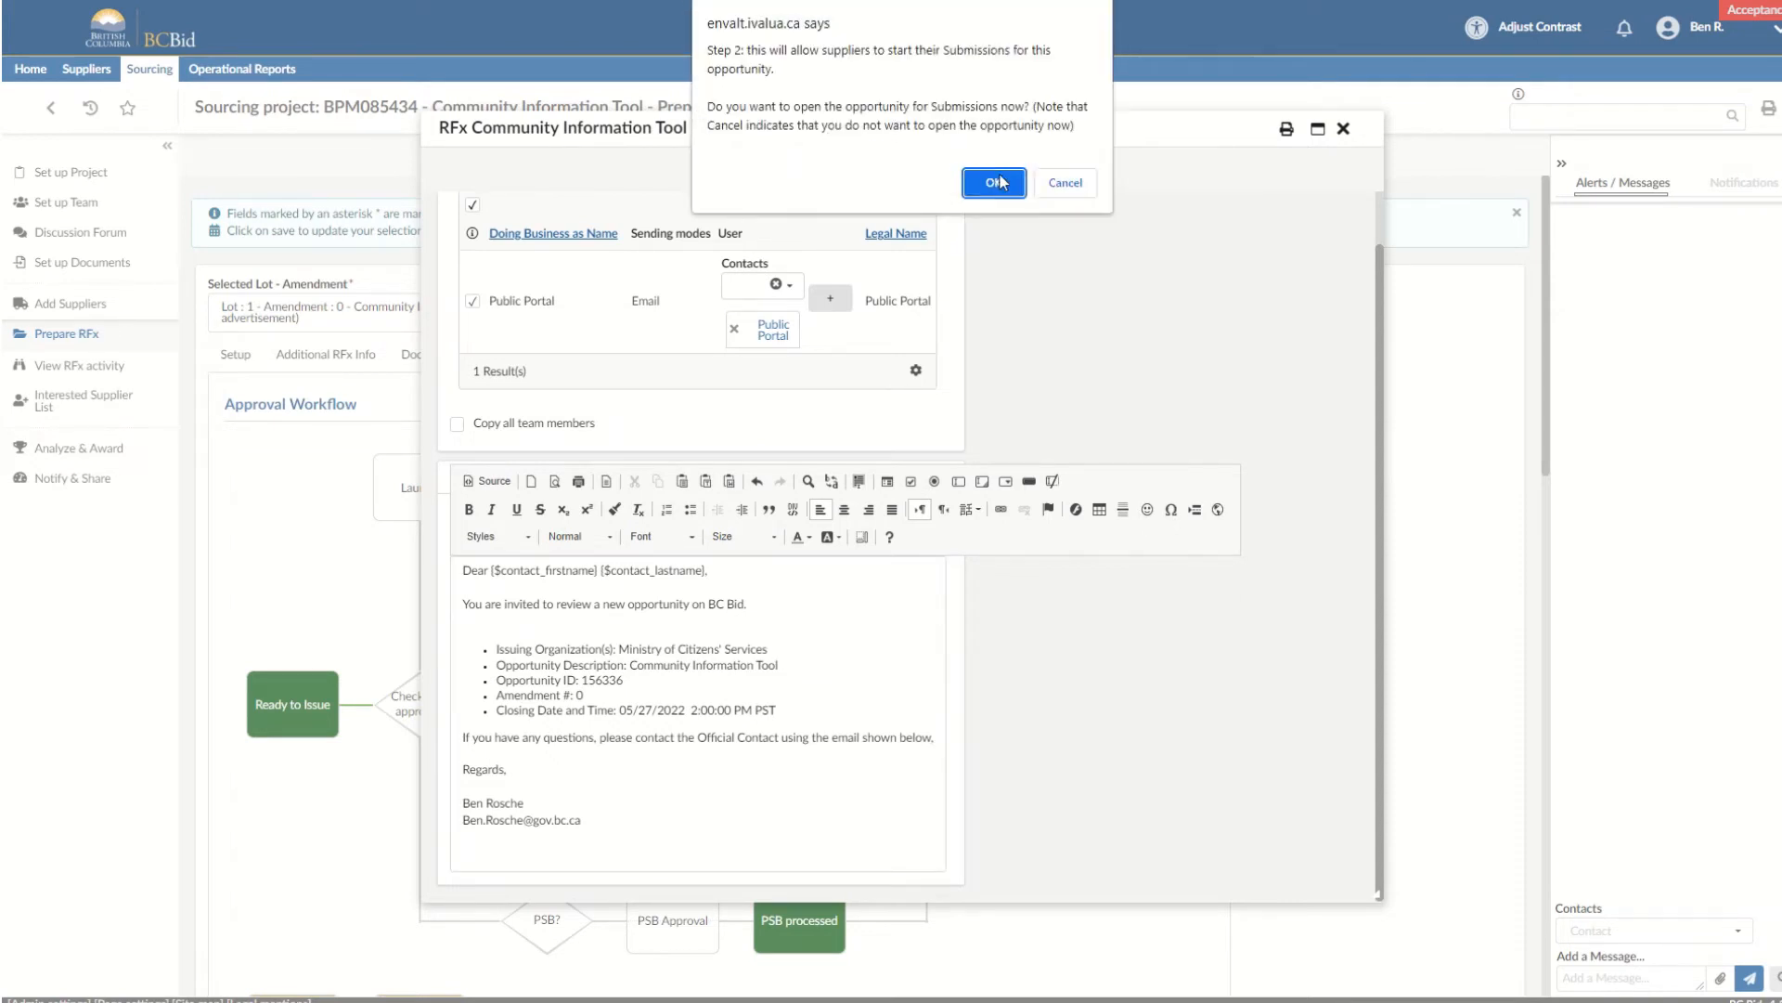
{"action": "left_click", "coordinate": [993, 180]}
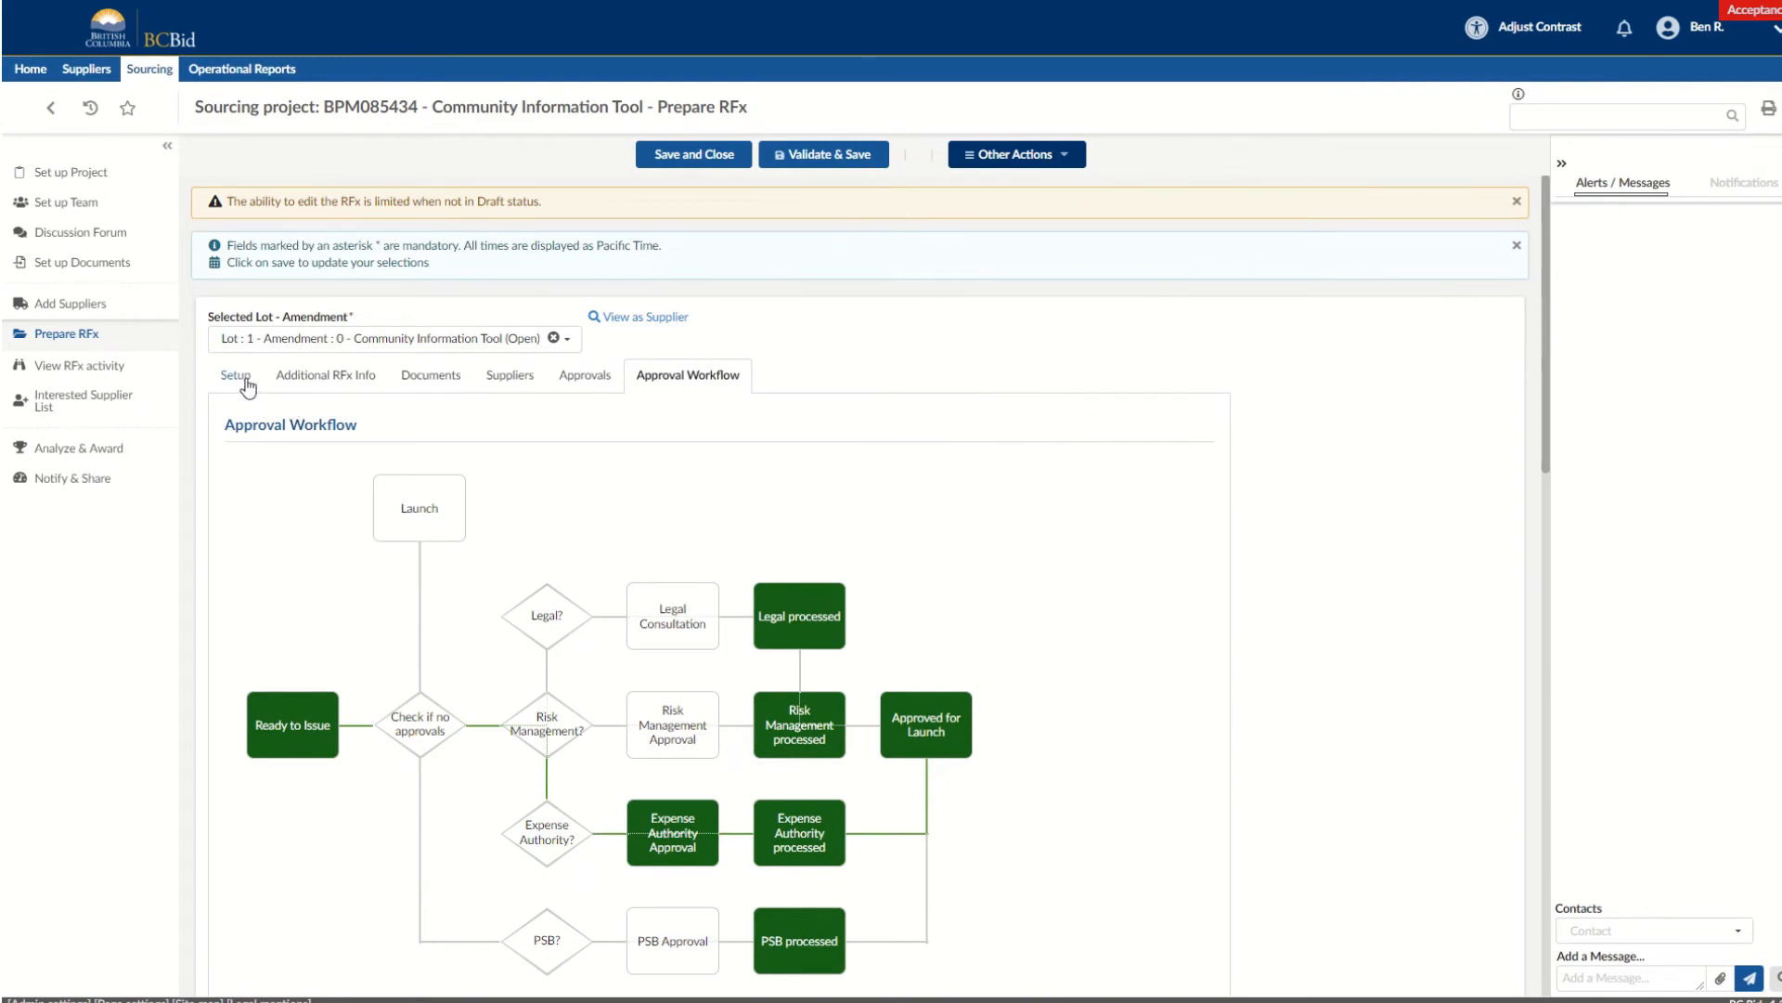
Return to the RFx setup and close the open Community Information Tool opportunity.
{"action": "left_click", "coordinate": [240, 377]}
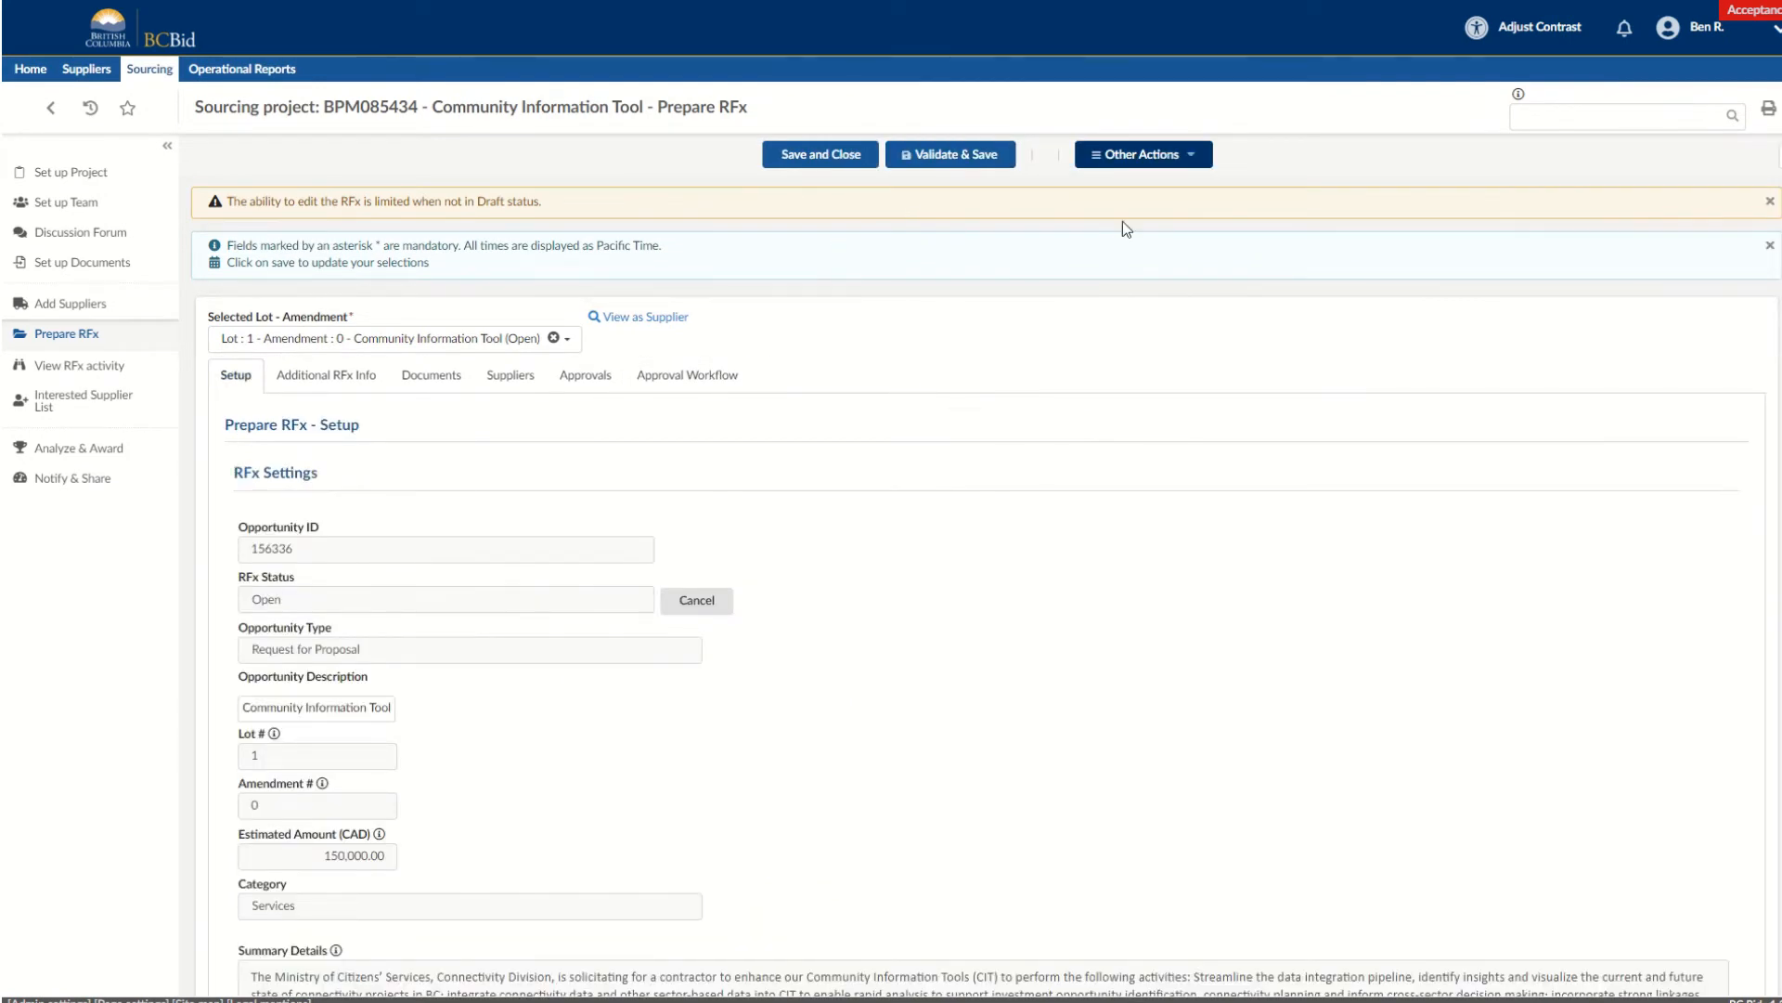
{"action": "left_click", "coordinate": [1141, 155]}
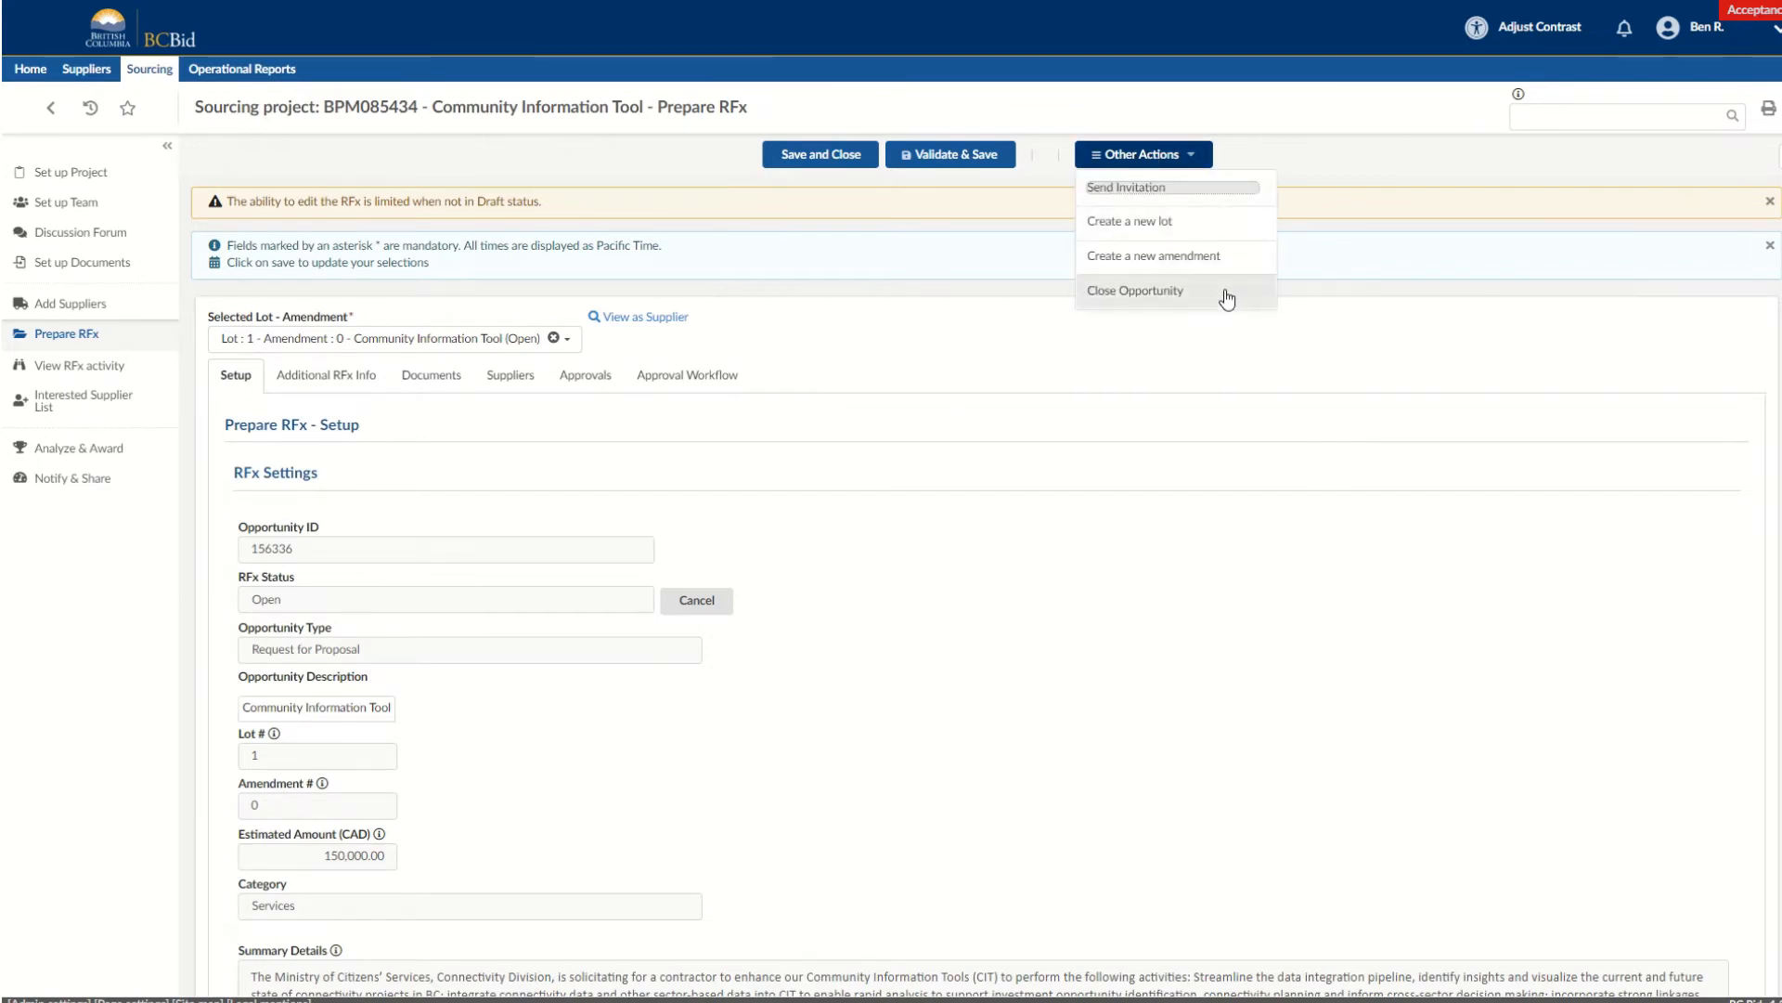
{"action": "left_click", "coordinate": [886, 491]}
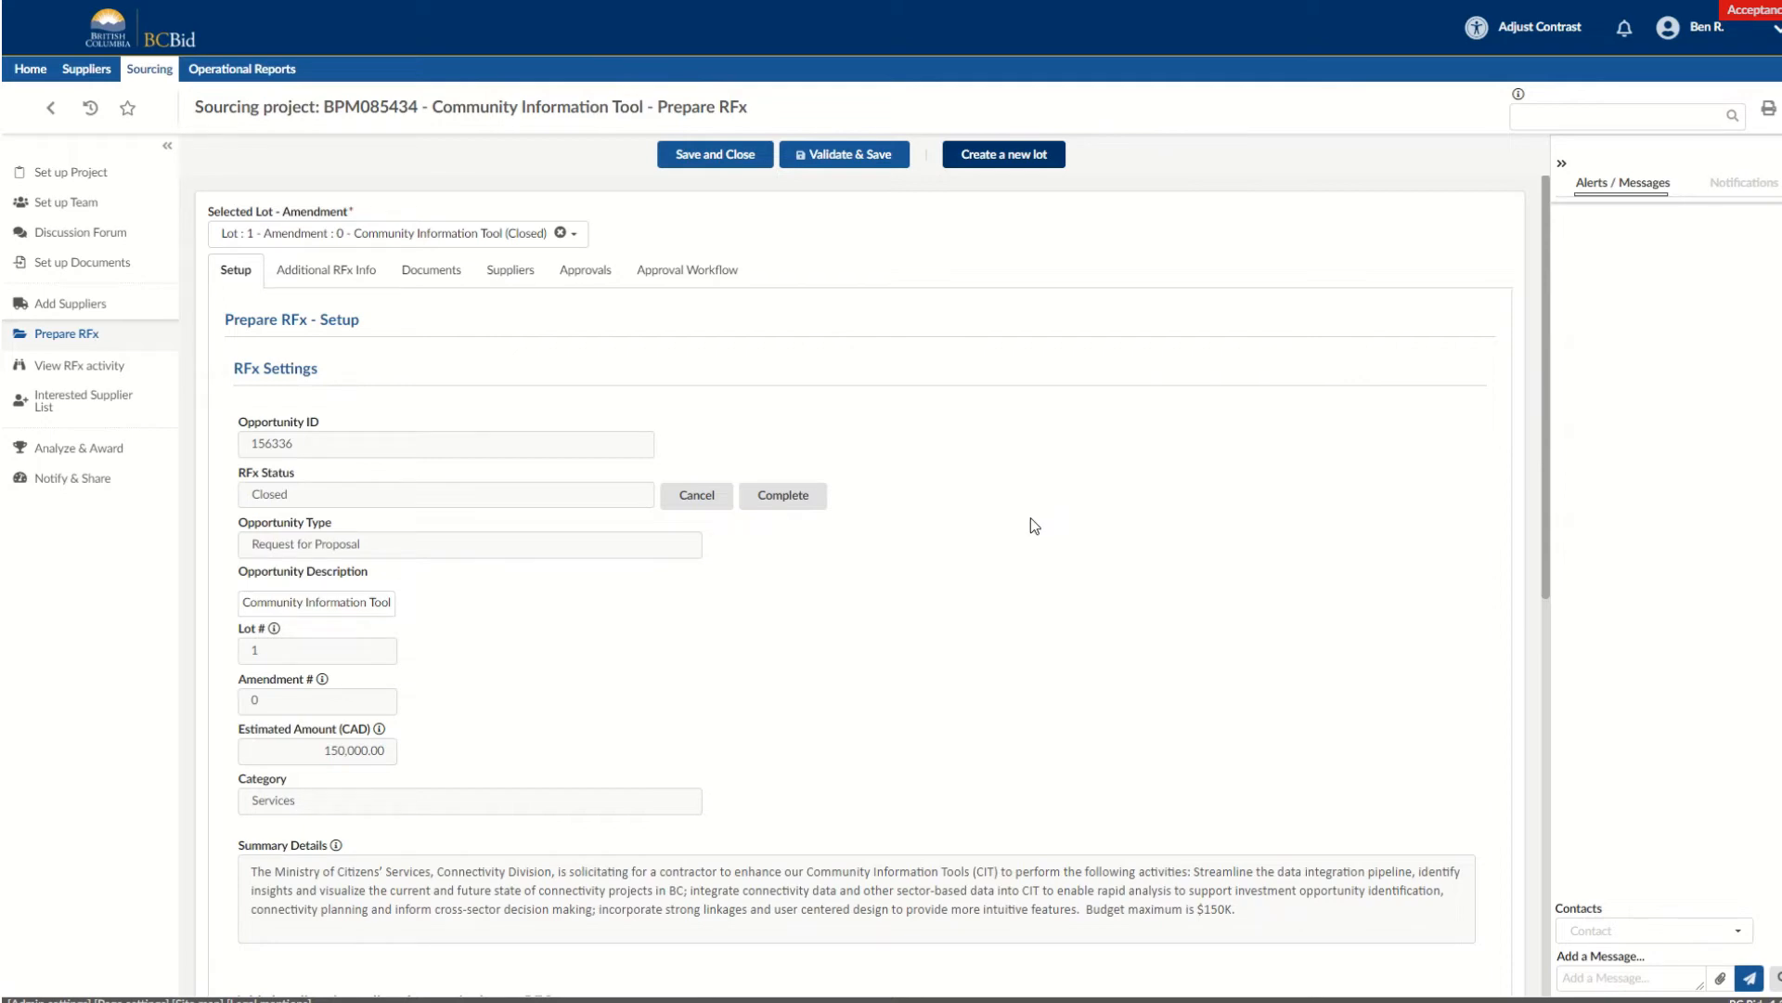
Unseal the closed RFx's sealed submissions and confirm opening them.
{"action": "scroll", "coordinate": [1030, 516], "scroll_direction": "down", "scroll_amount": 8}
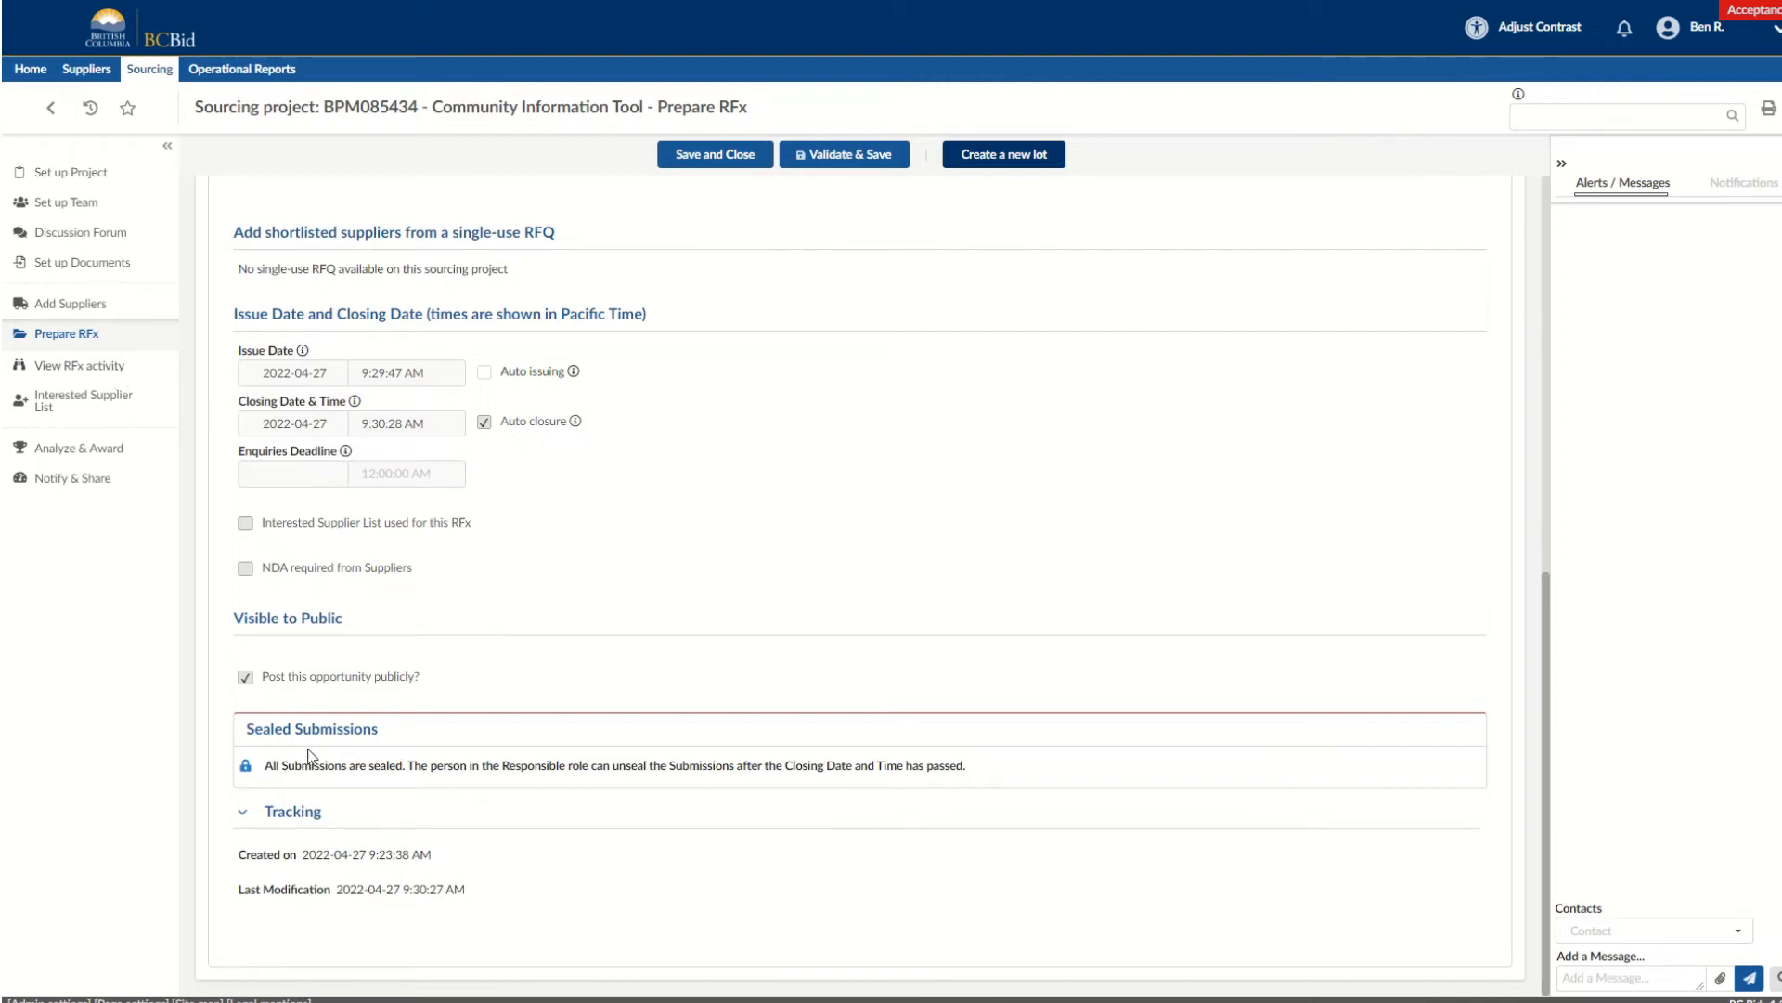
{"action": "left_click", "coordinate": [245, 765]}
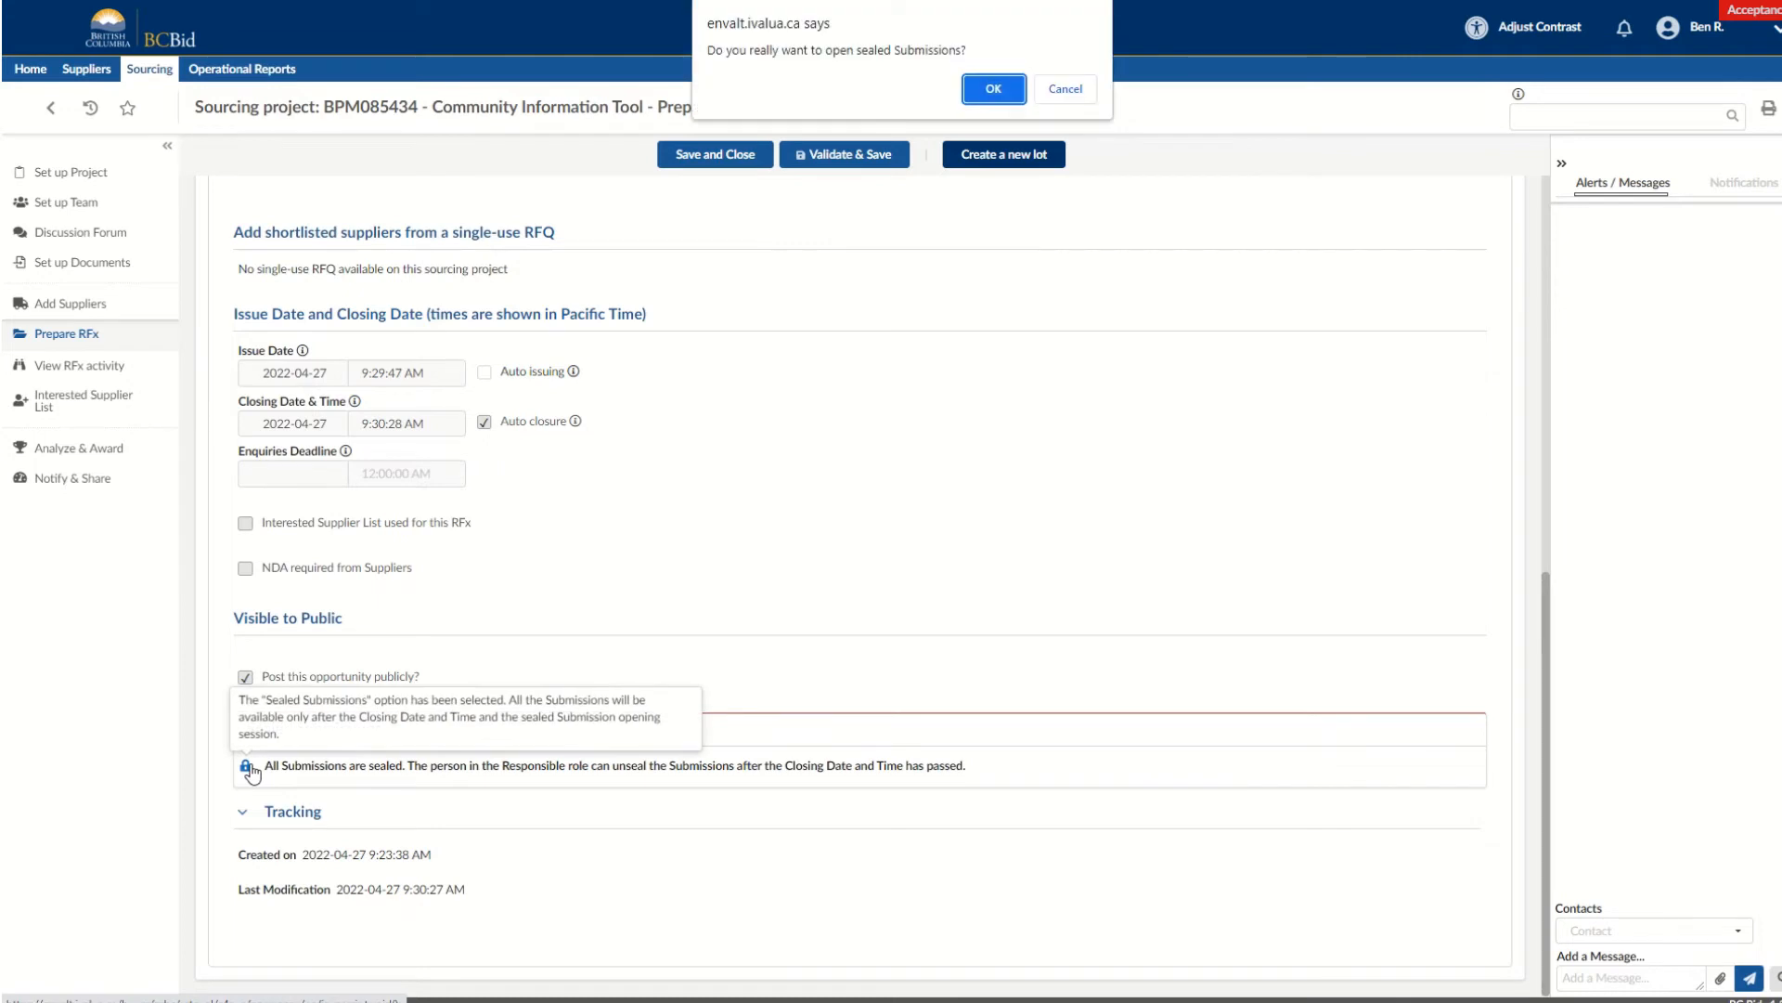
{"action": "left_click", "coordinate": [990, 90]}
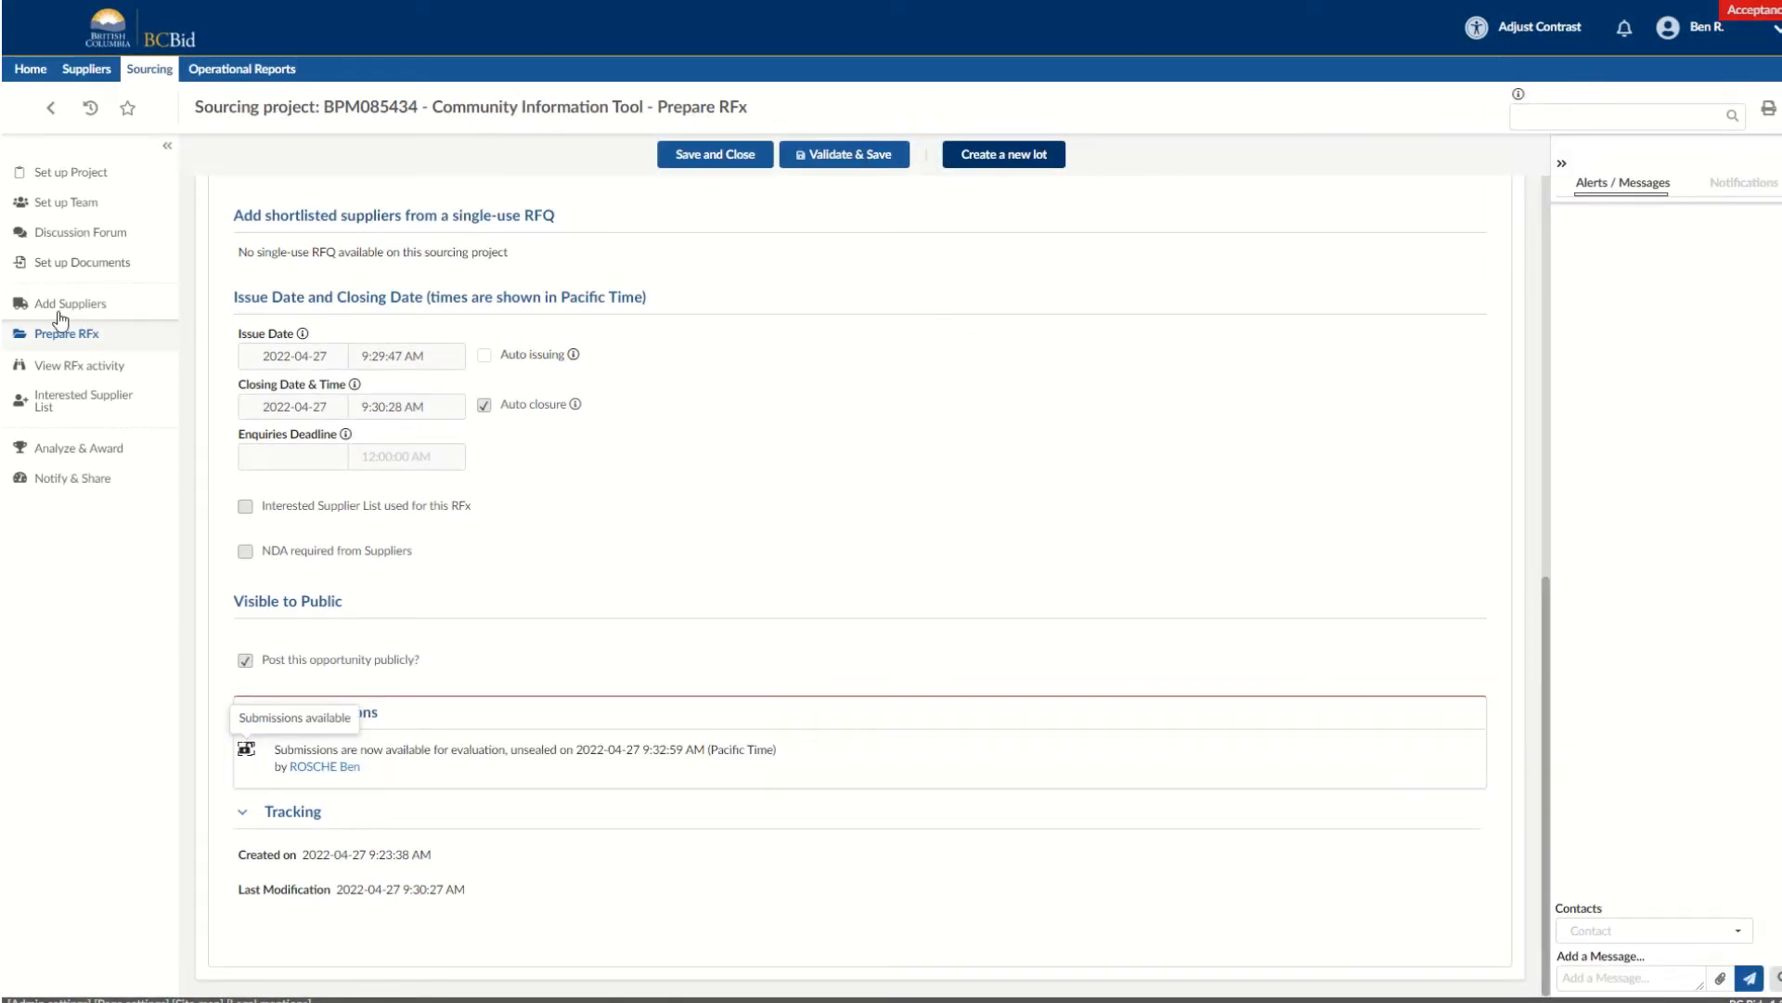
In the RFx activity, refresh submission availability and download Company A Corporation's received submission.
{"action": "left_click", "coordinate": [111, 368]}
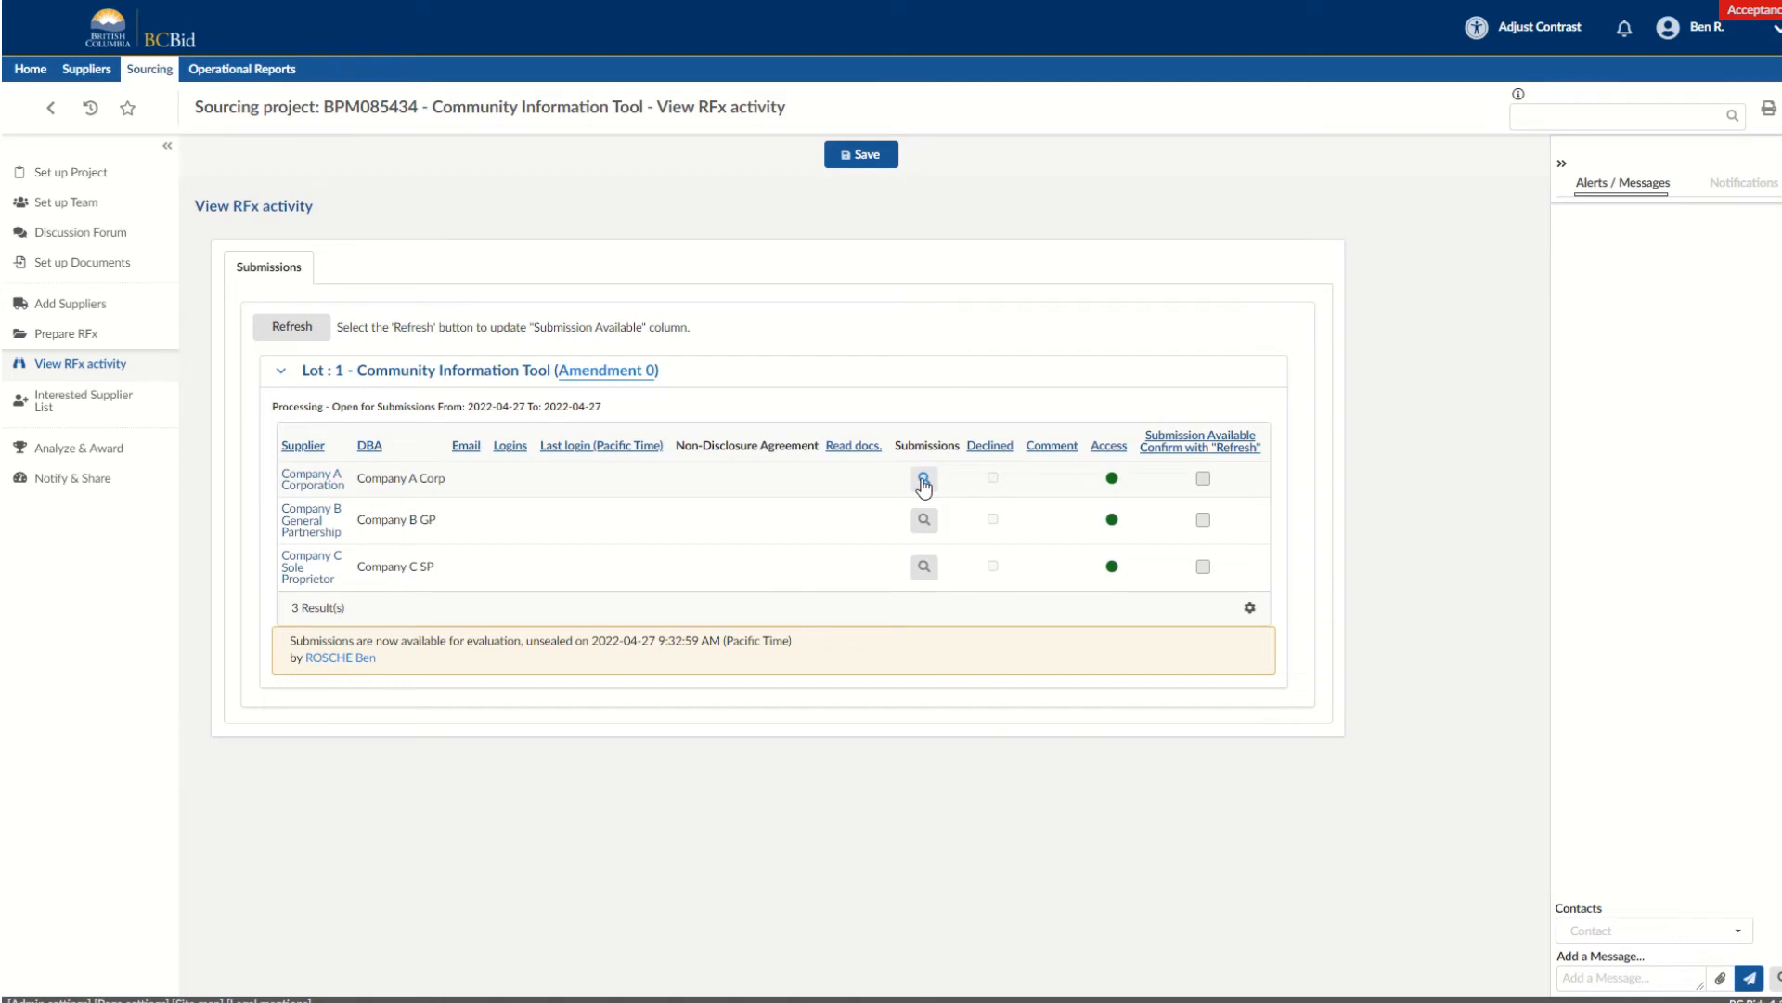
{"action": "left_click", "coordinate": [315, 332]}
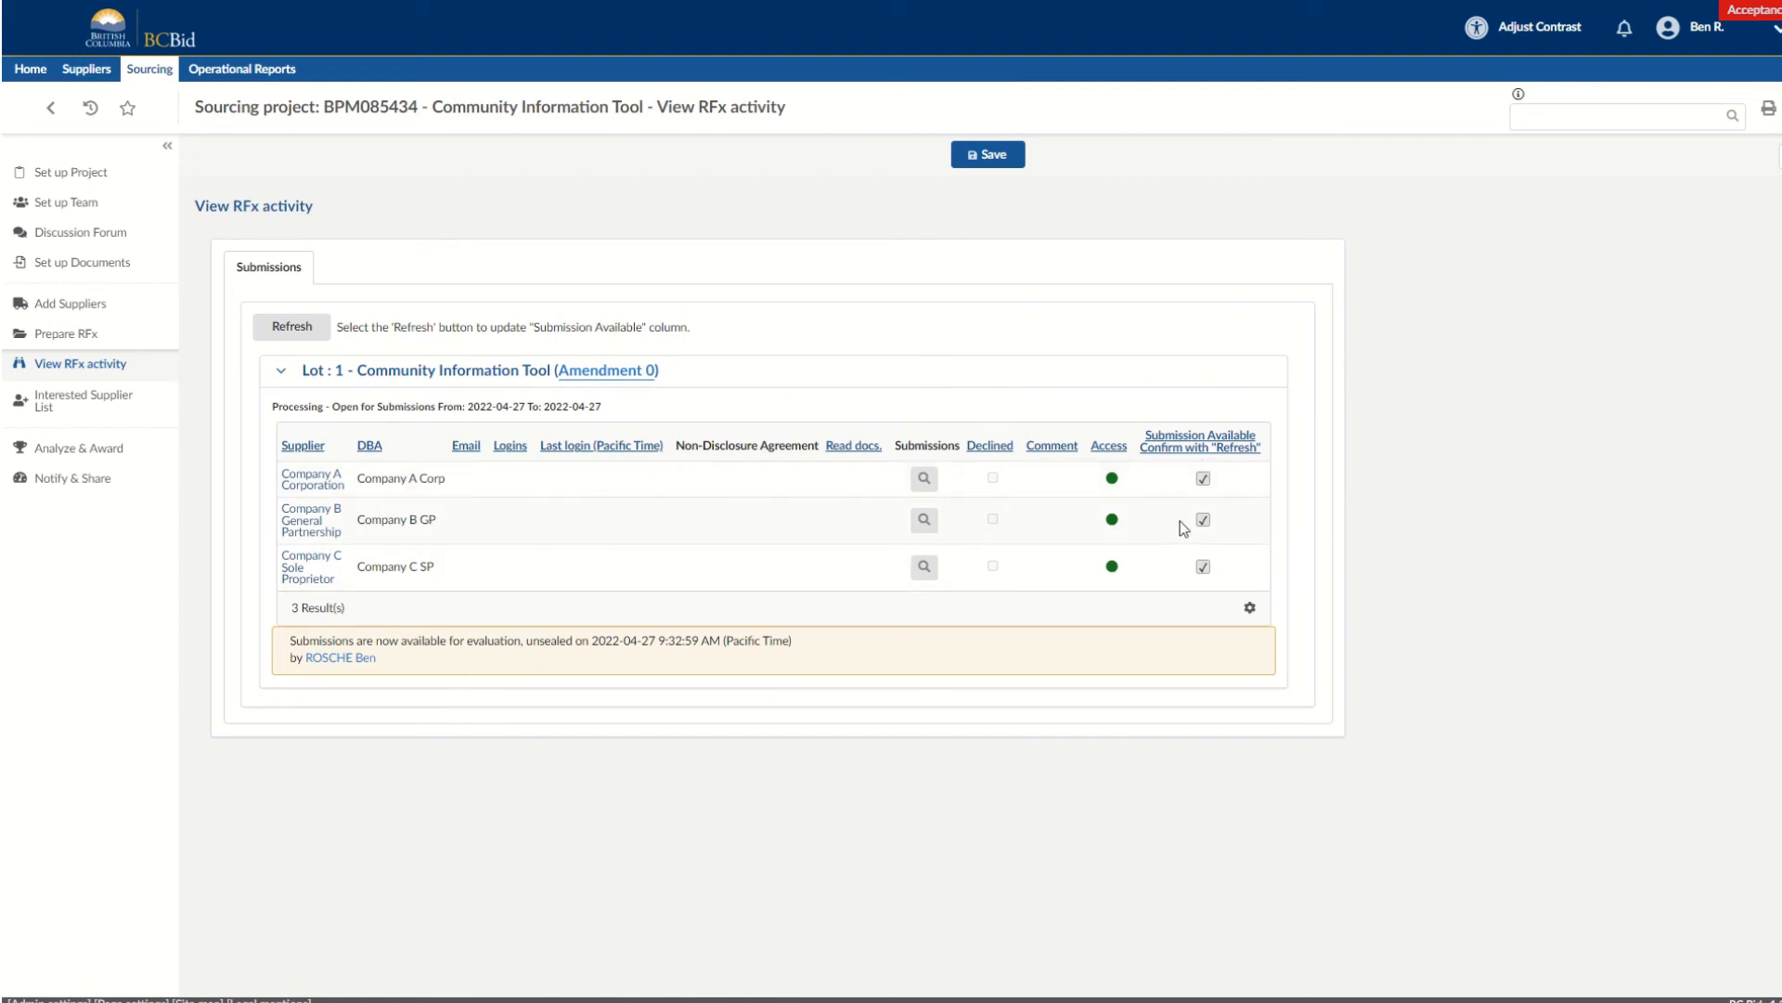
{"action": "left_click", "coordinate": [926, 479]}
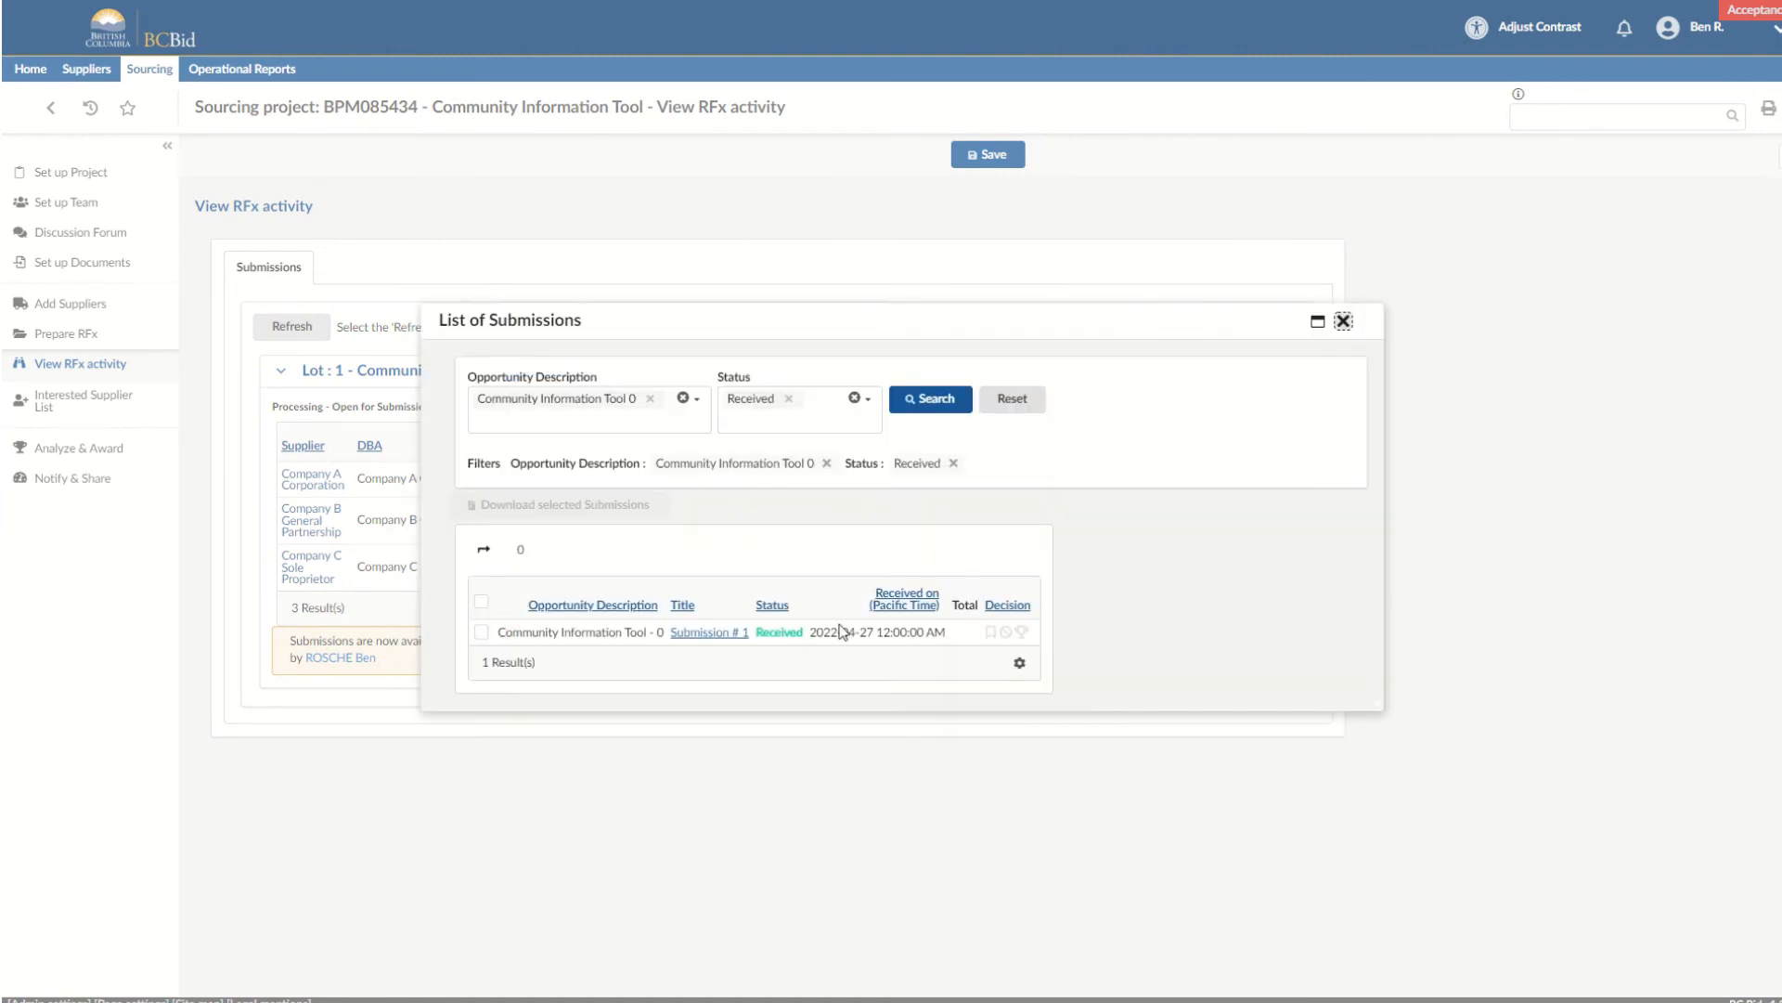
{"action": "left_click", "coordinate": [481, 602]}
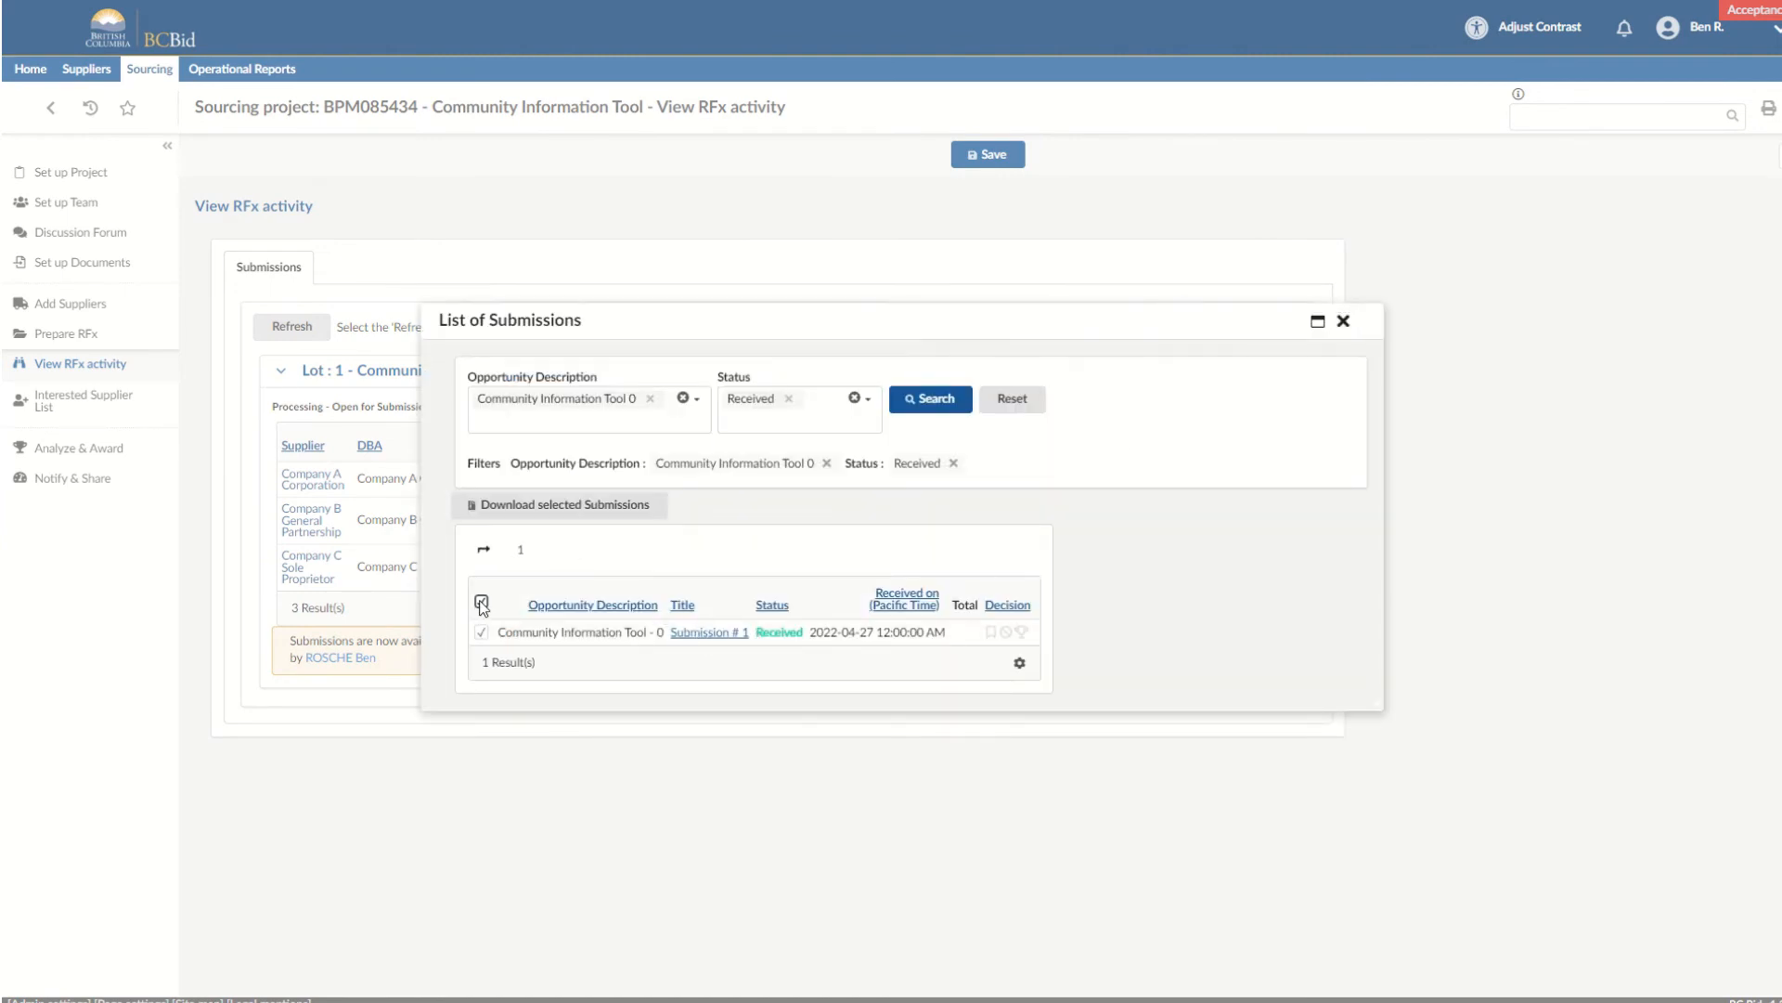
{"action": "left_click", "coordinate": [556, 511]}
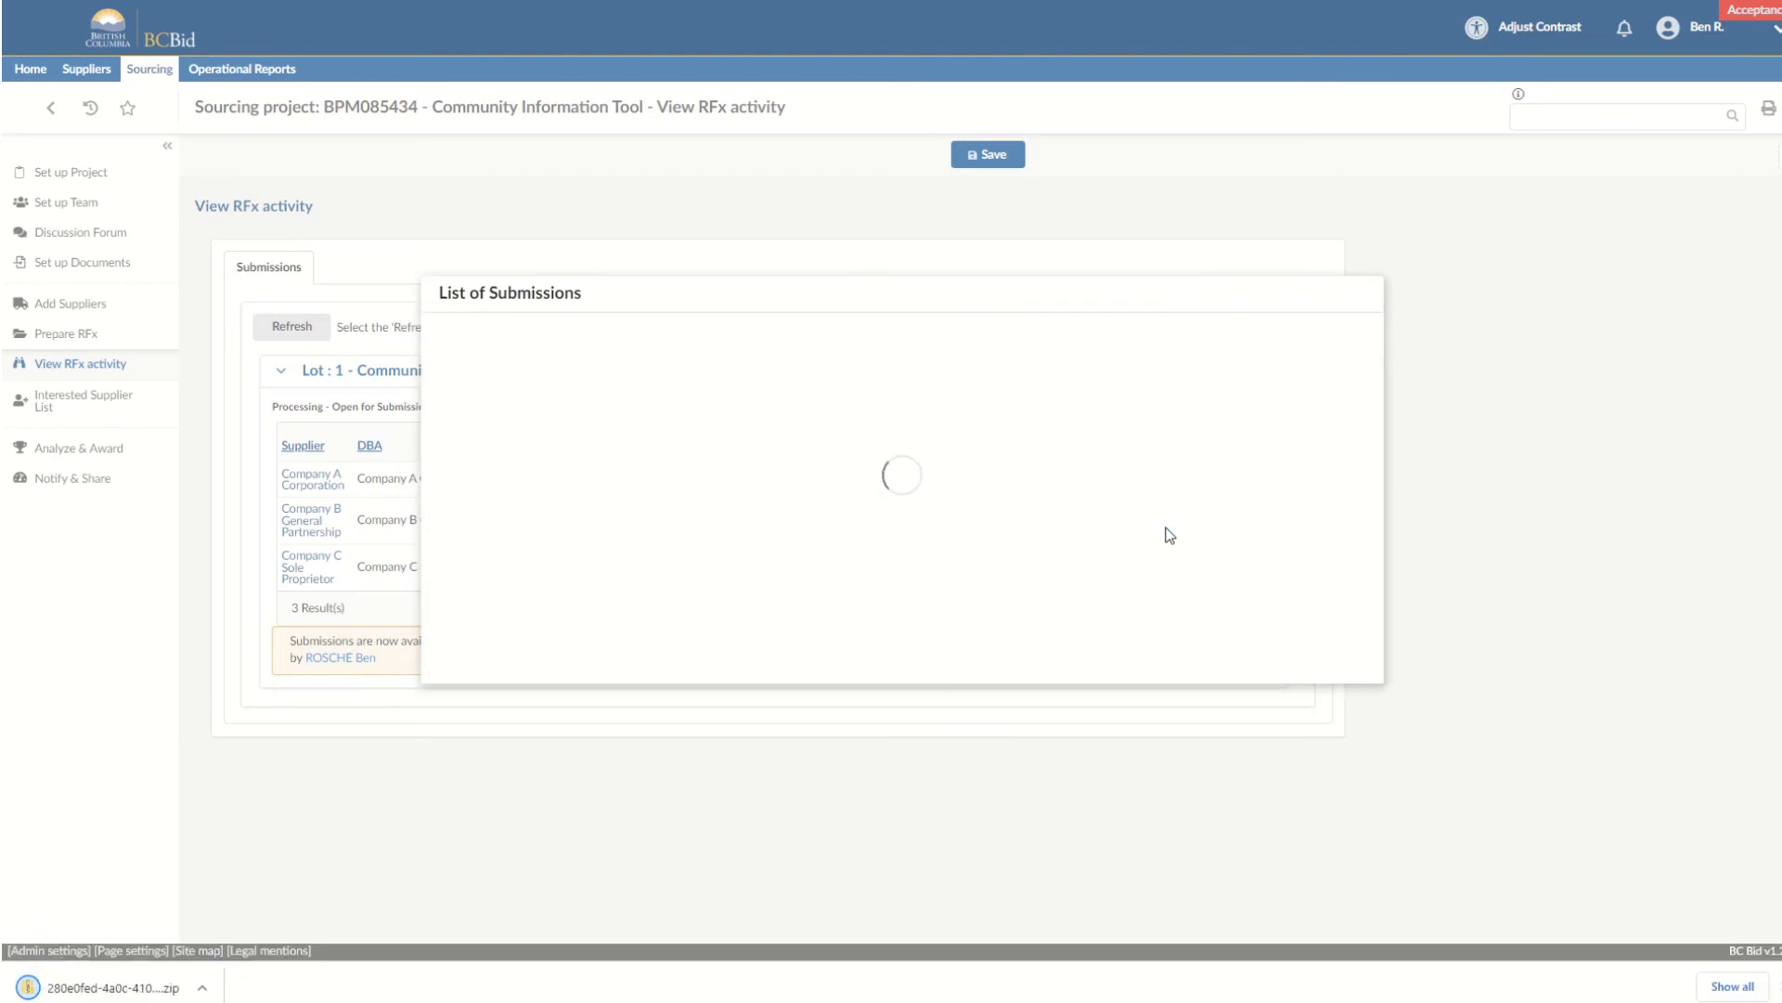
{"action": "left_click", "coordinate": [1343, 294]}
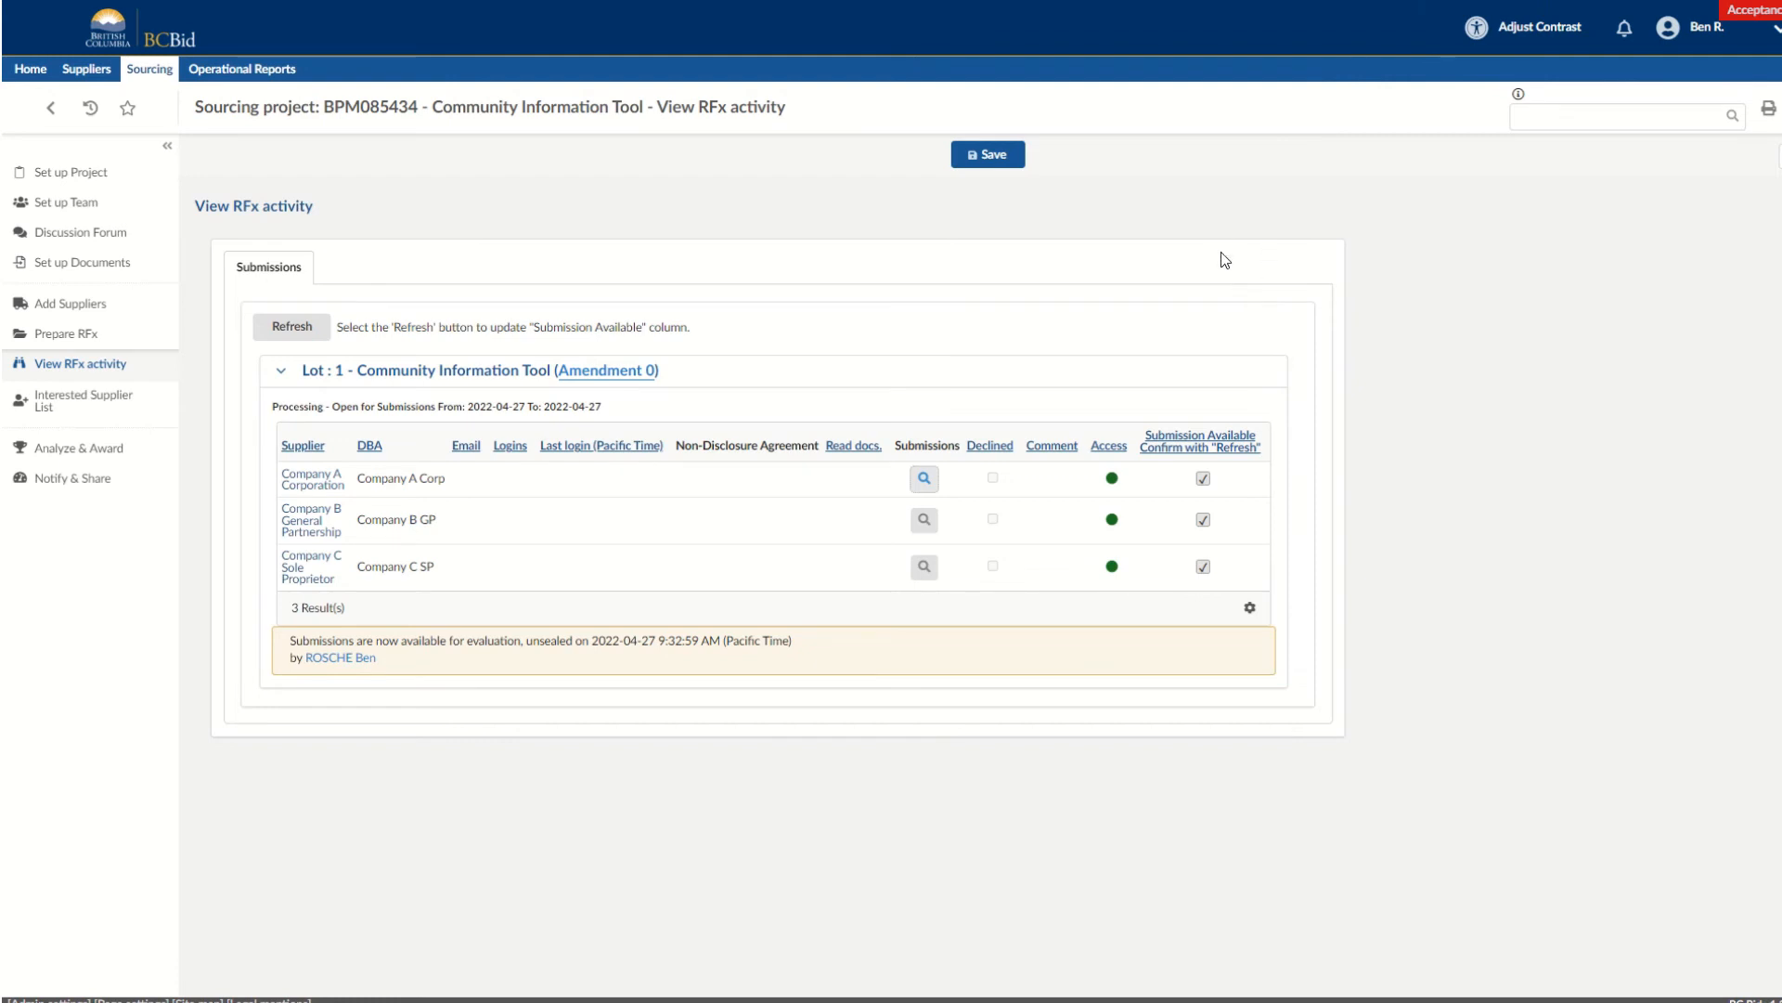
Mark the Company A Corporation and Company B General Partnership submissions as not awarded, and award the contract to Company C Sole Proprietor.
{"action": "left_click", "coordinate": [118, 450]}
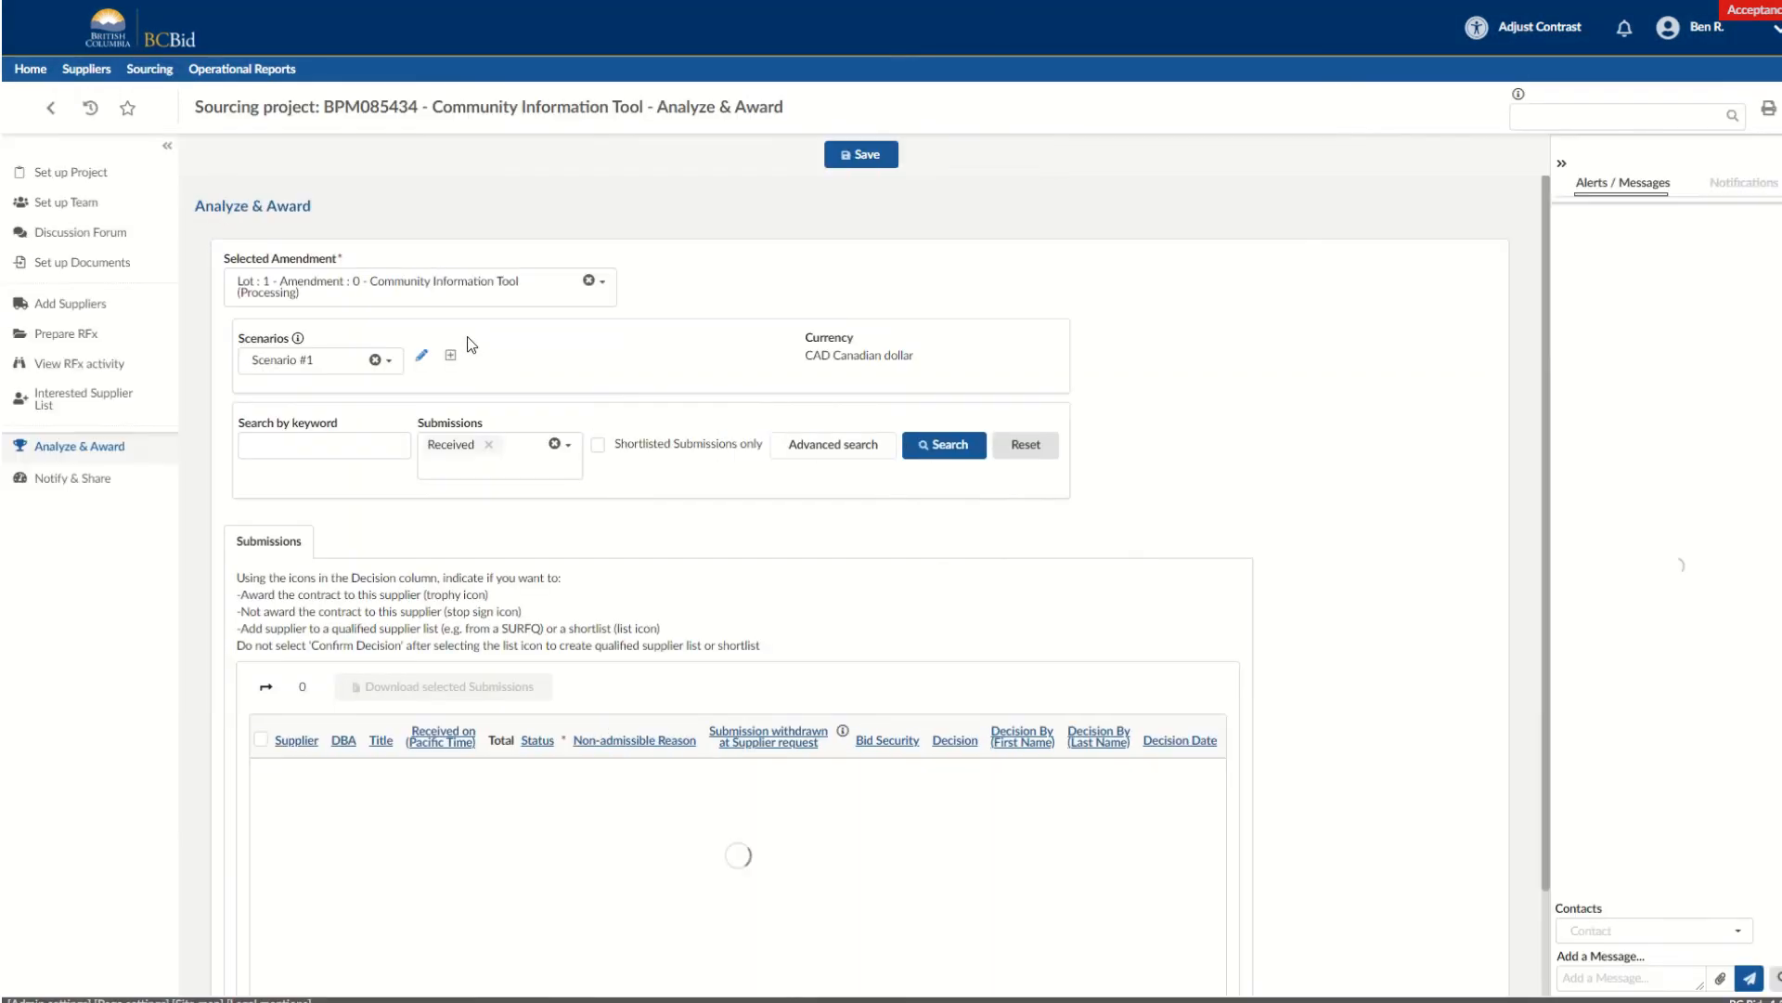
{"action": "scroll", "coordinate": [1167, 520], "scroll_direction": "down", "scroll_amount": 1}
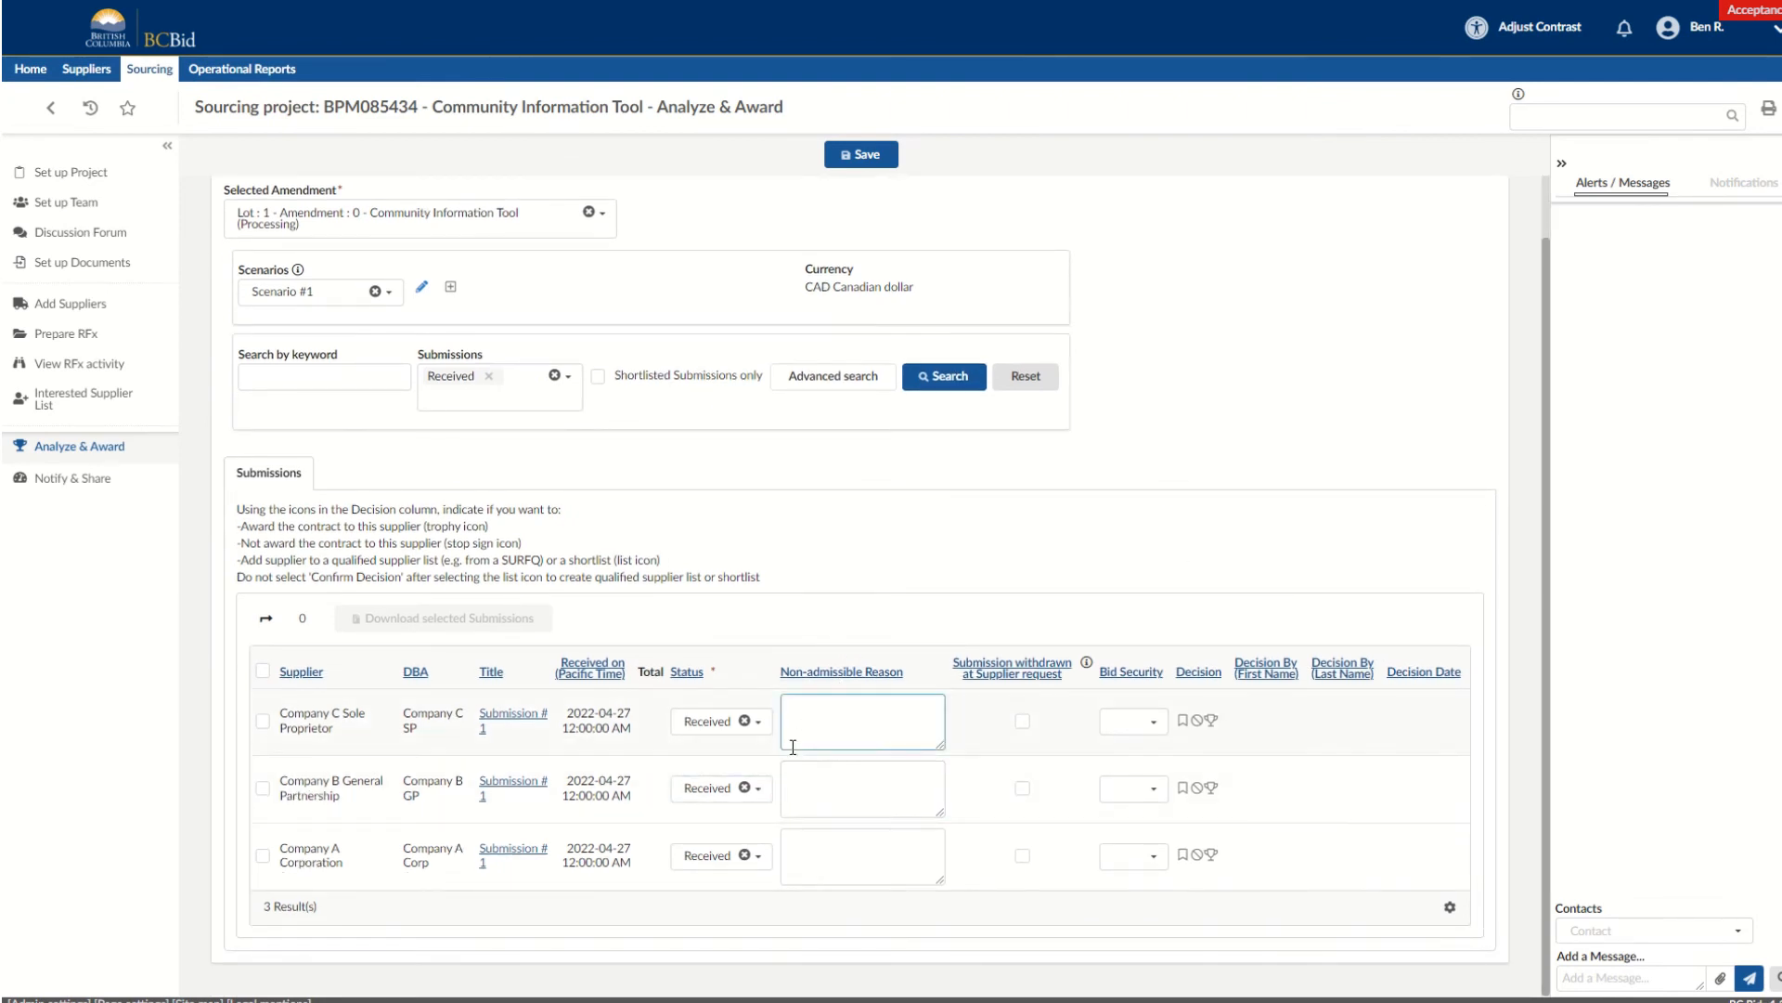
{"action": "left_click", "coordinate": [770, 723]}
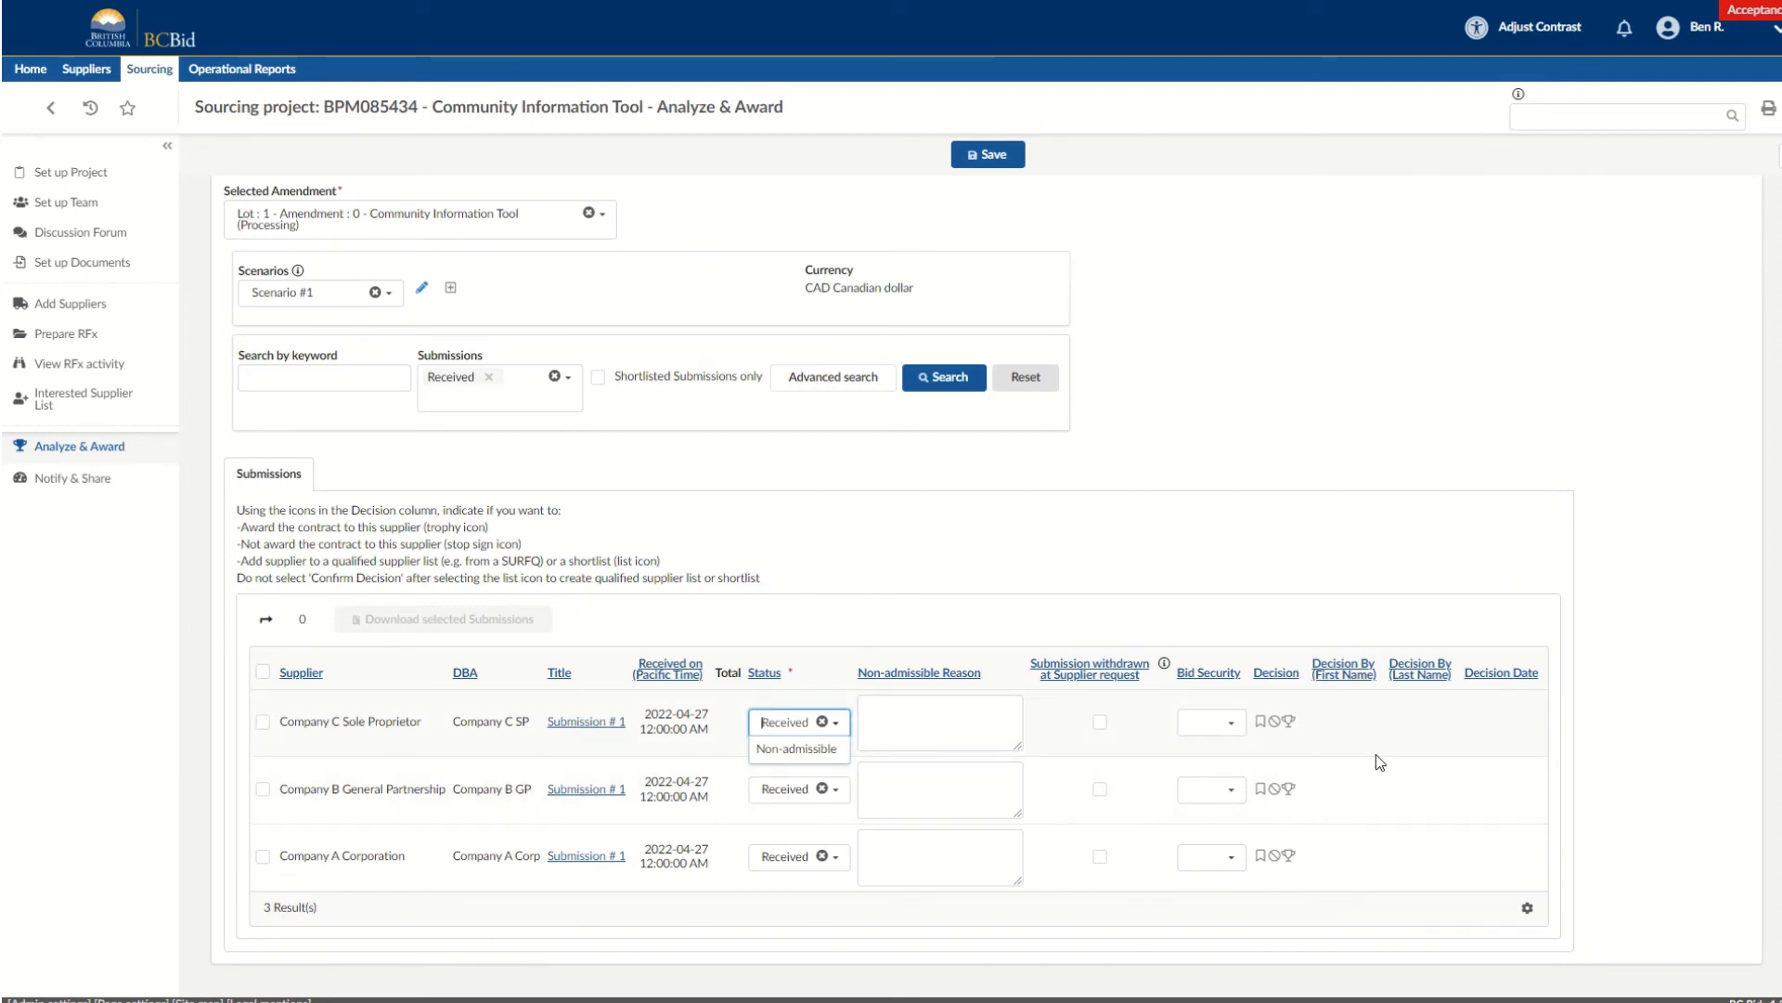
{"action": "left_click", "coordinate": [1277, 858]}
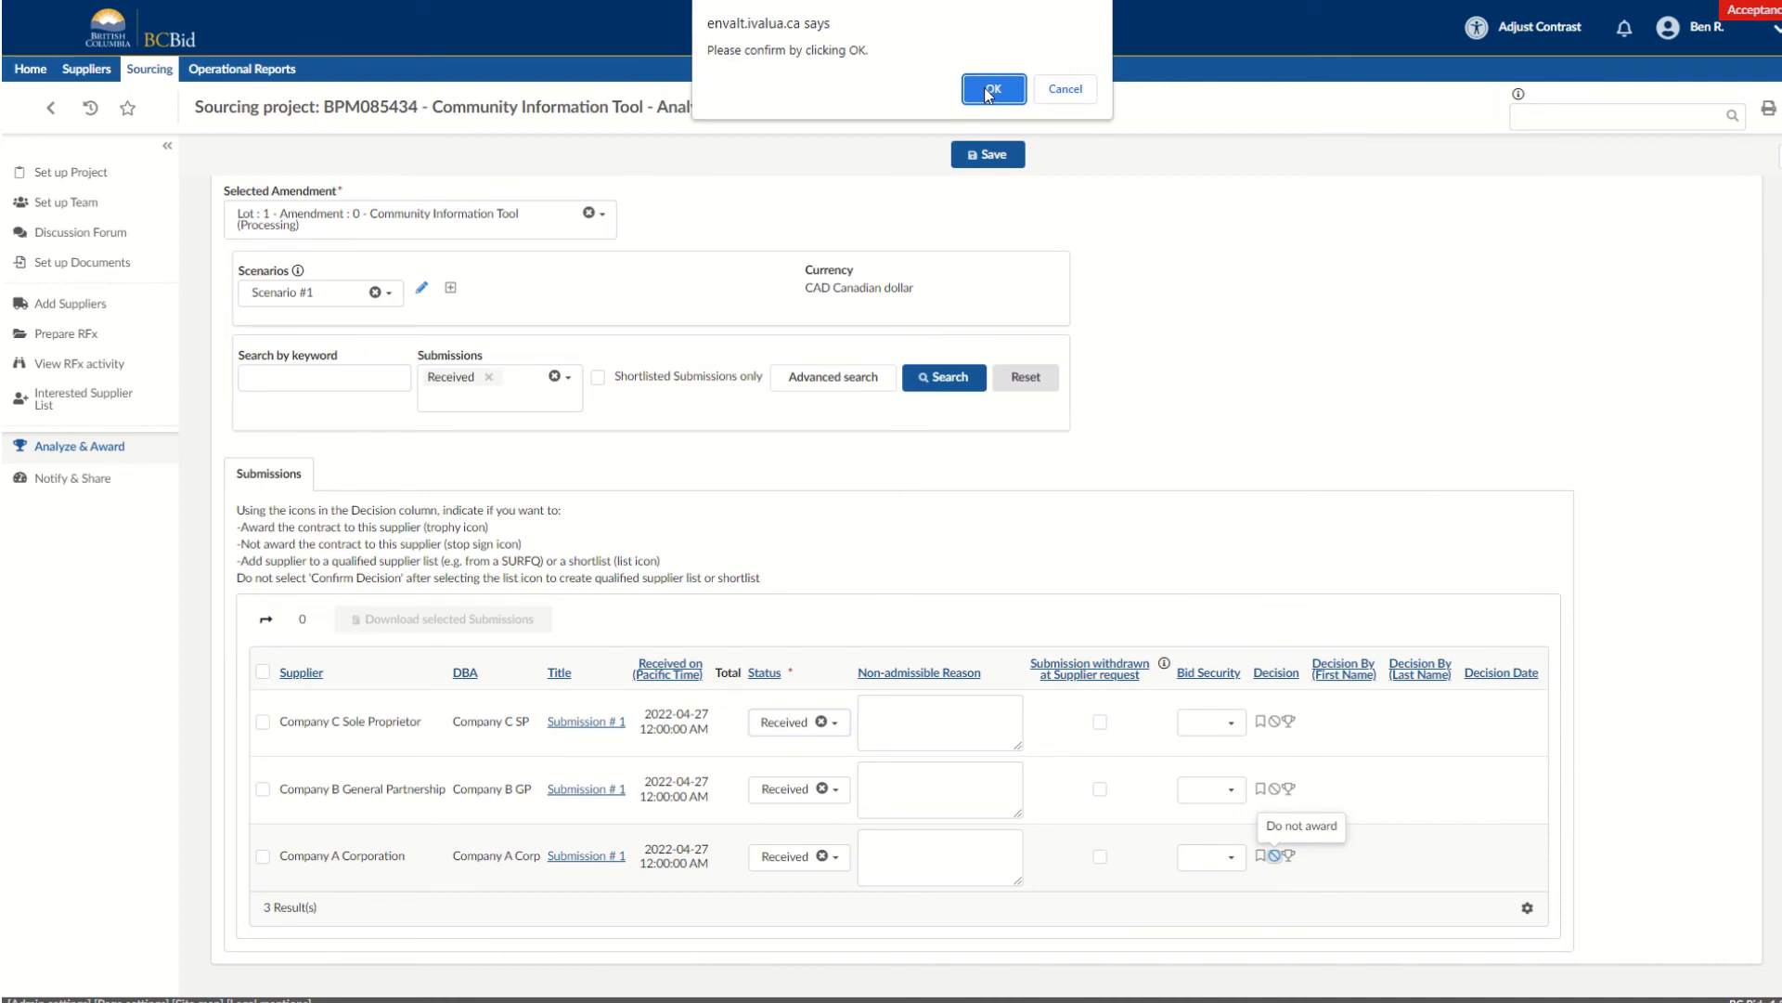
{"action": "left_click", "coordinate": [990, 90]}
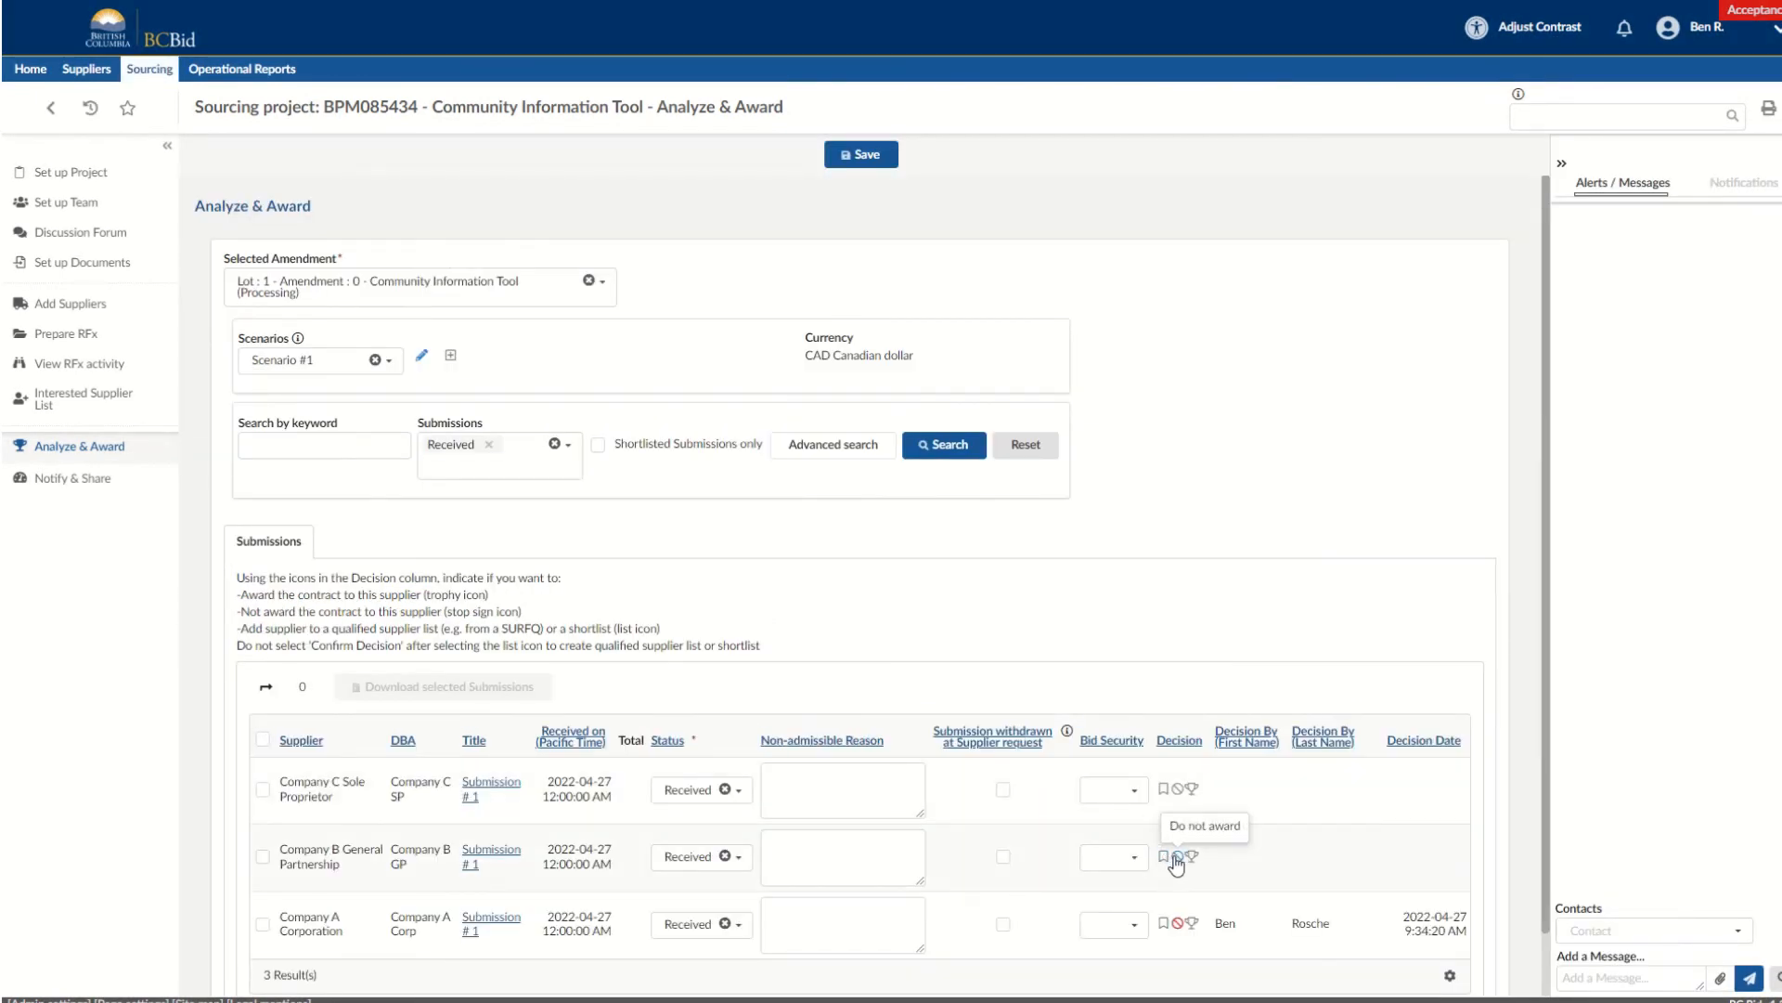
{"action": "left_click", "coordinate": [1176, 865]}
{"action": "left_click", "coordinate": [998, 93]}
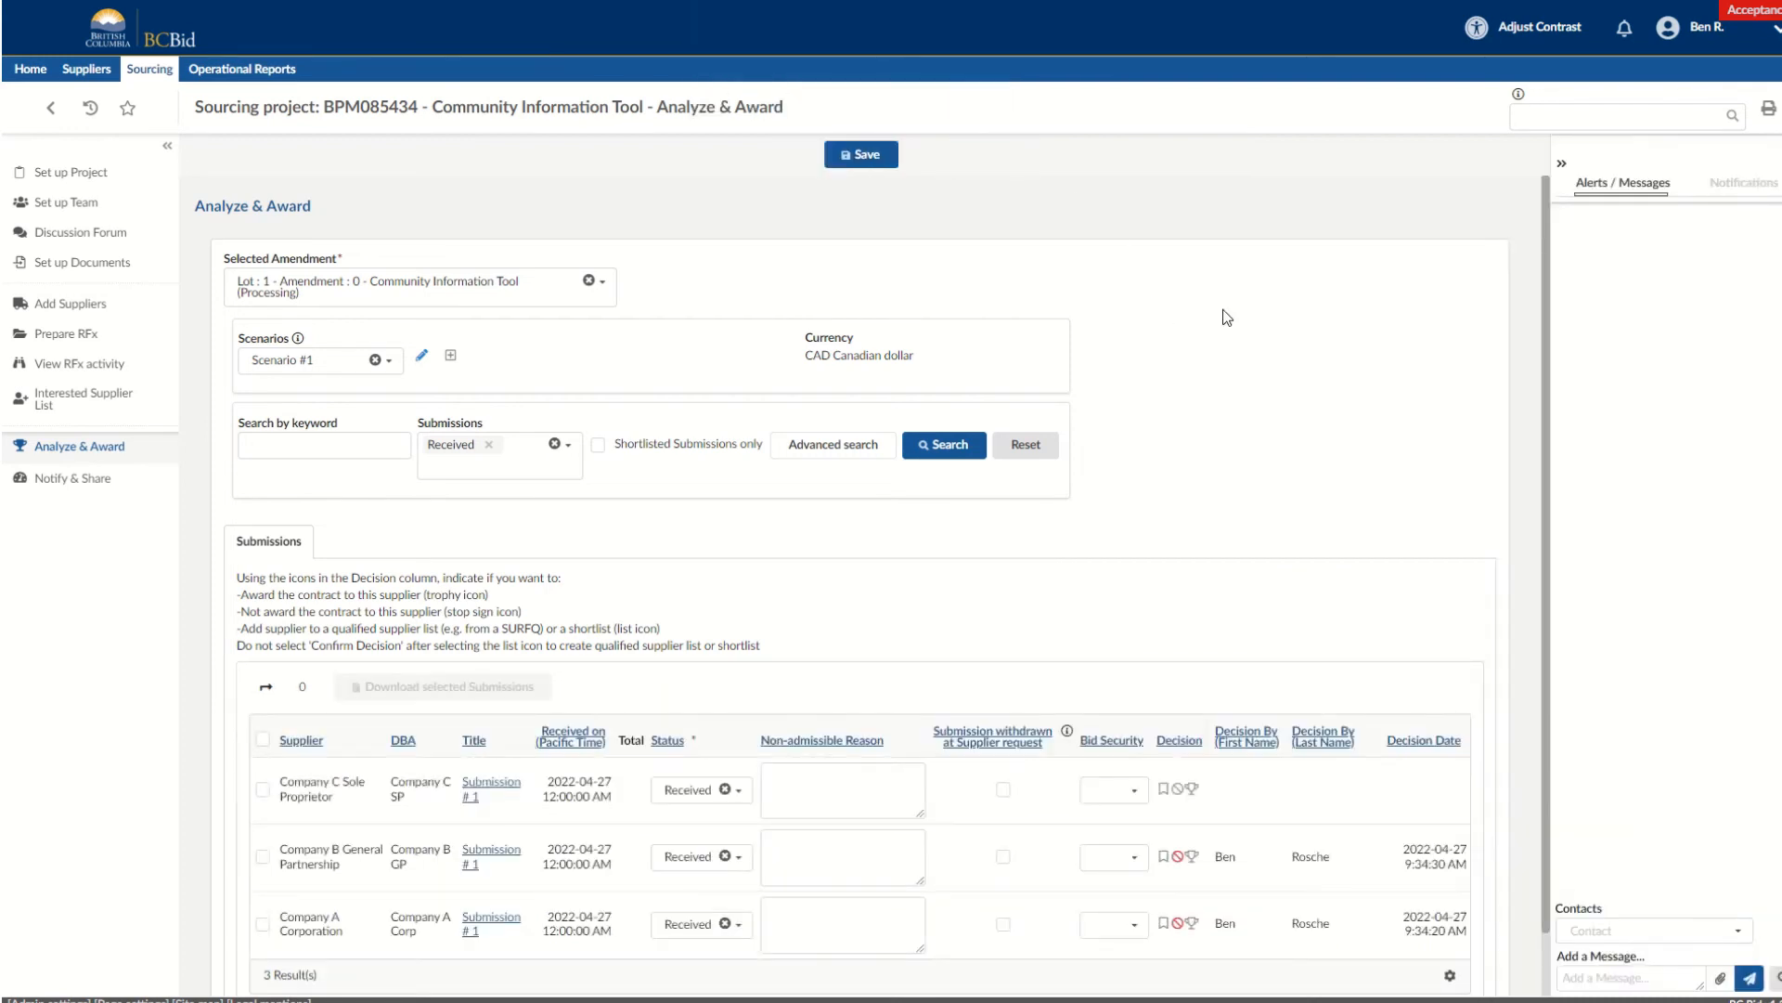
{"action": "left_click", "coordinate": [1195, 790]}
{"action": "left_click", "coordinate": [980, 83]}
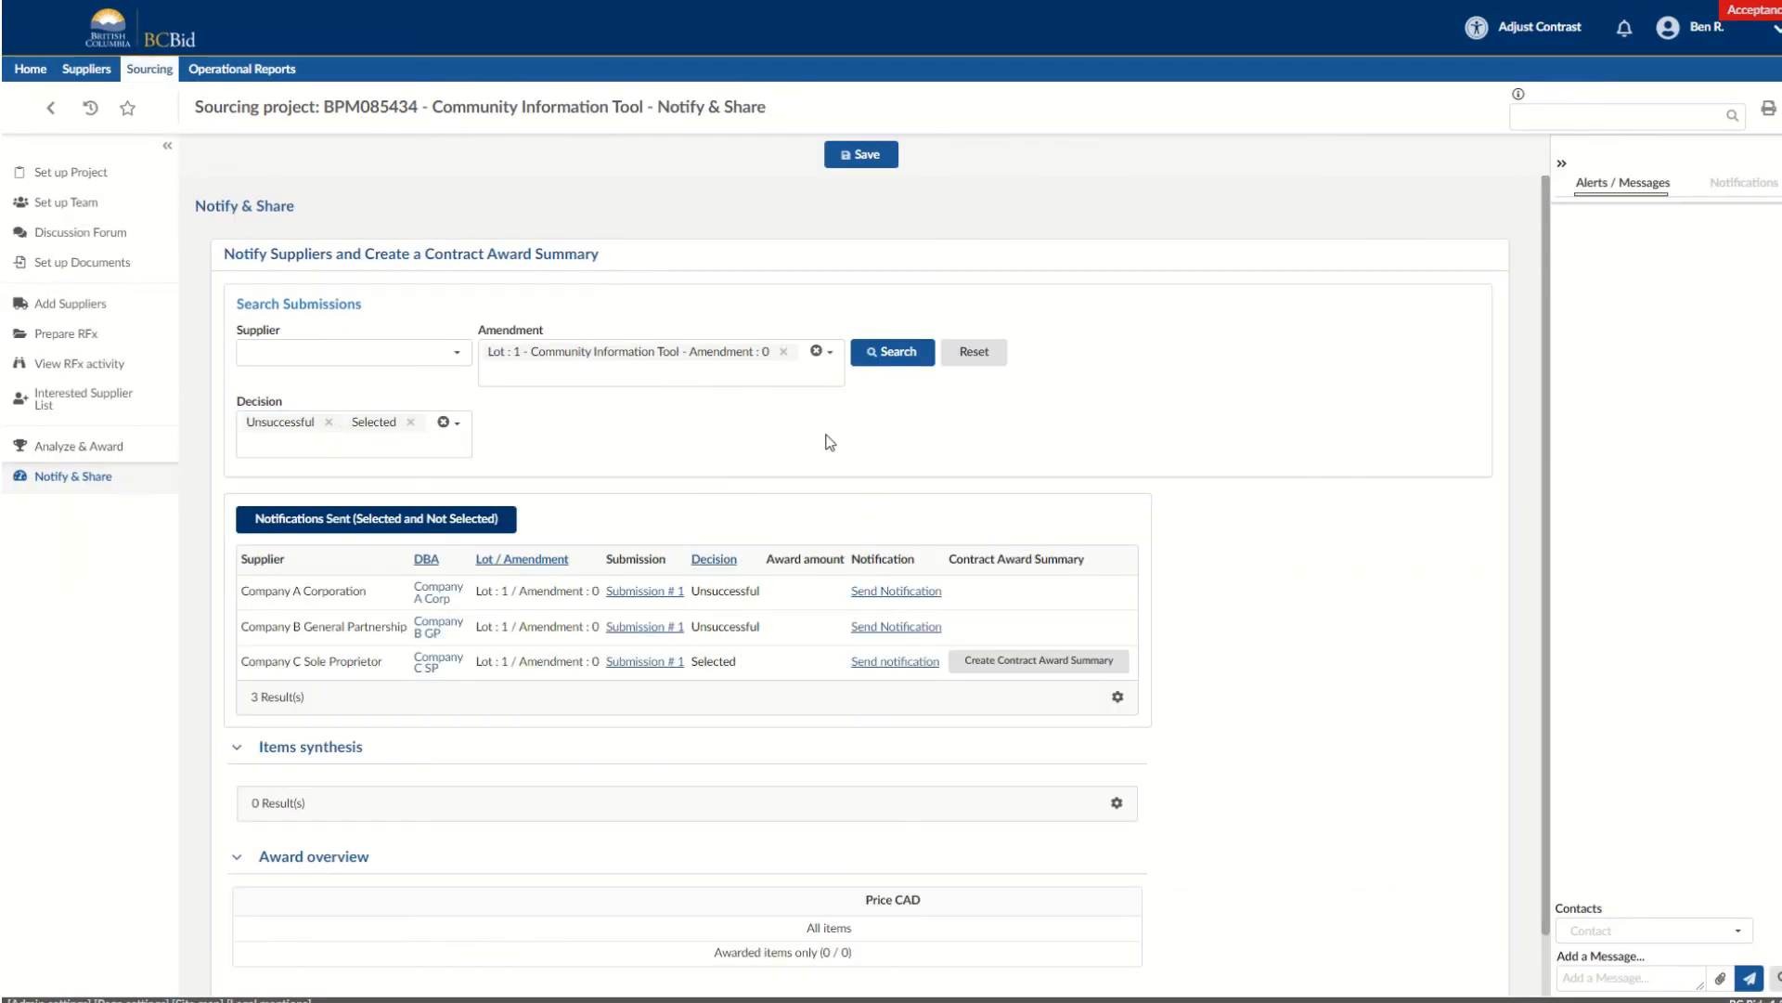
Send Company C Sole Proprietor the selected-supplier notification after removing the buyer instruction from its message.
{"action": "scroll", "coordinate": [867, 498], "scroll_direction": "down", "scroll_amount": 1}
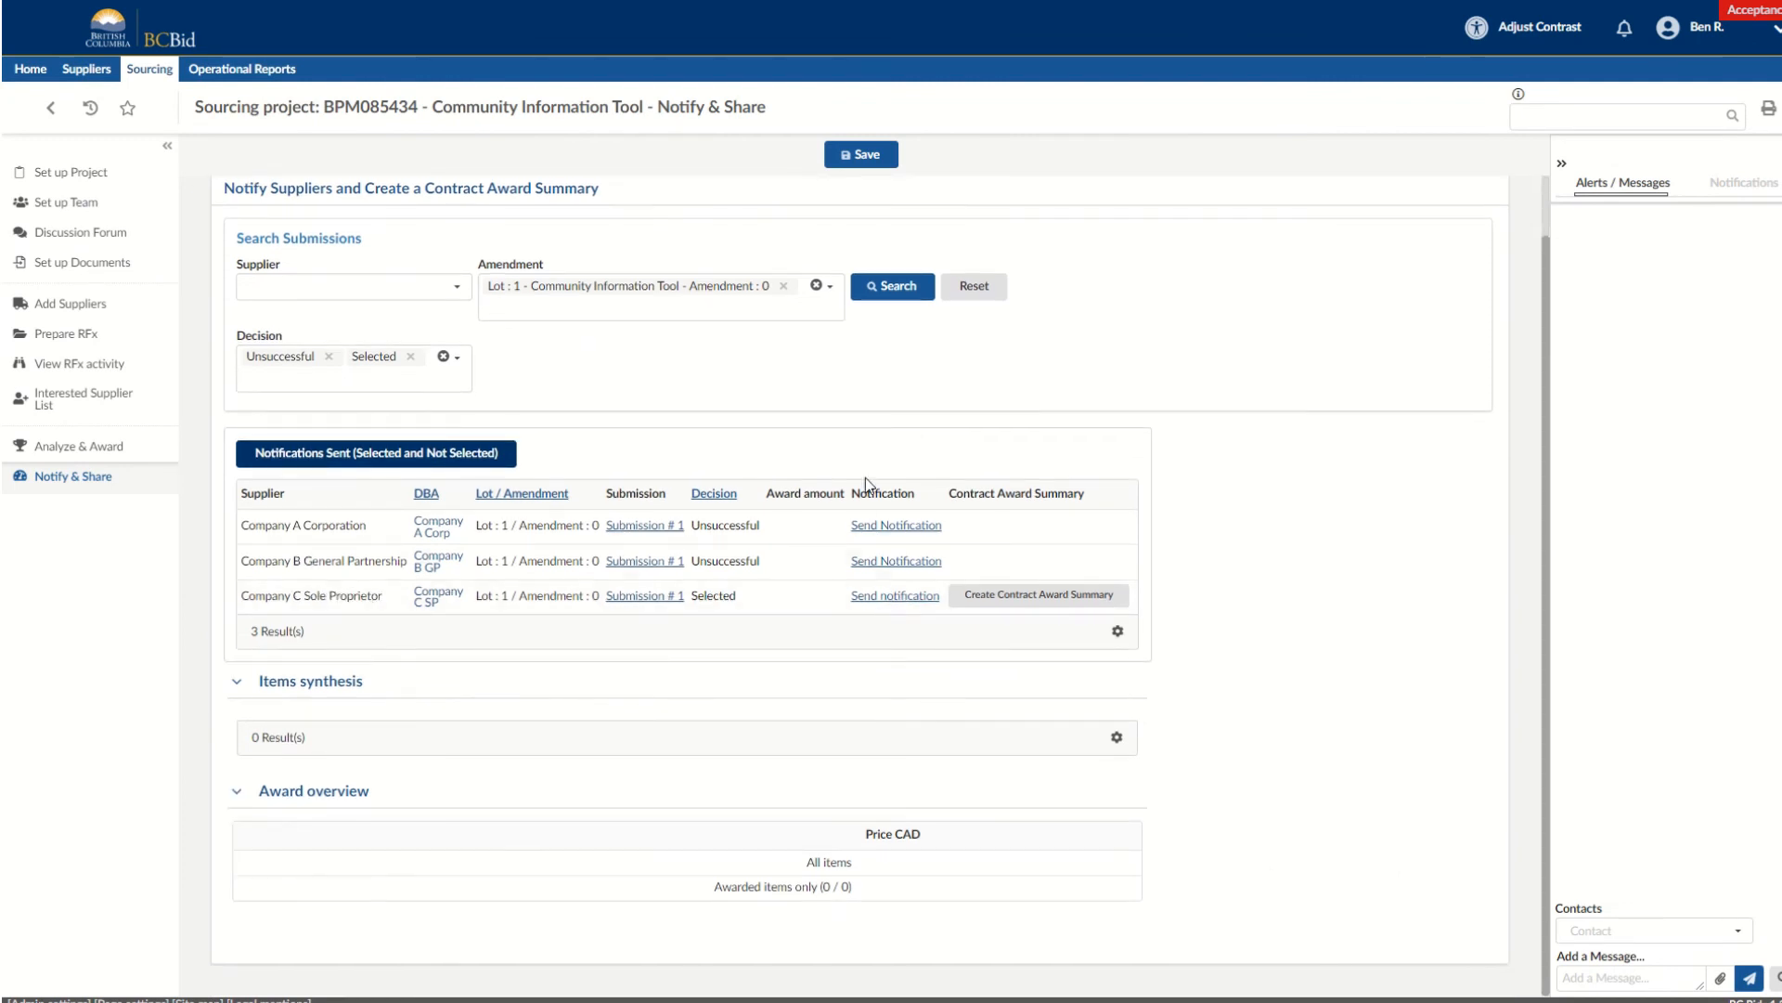
{"action": "left_click", "coordinate": [897, 597]}
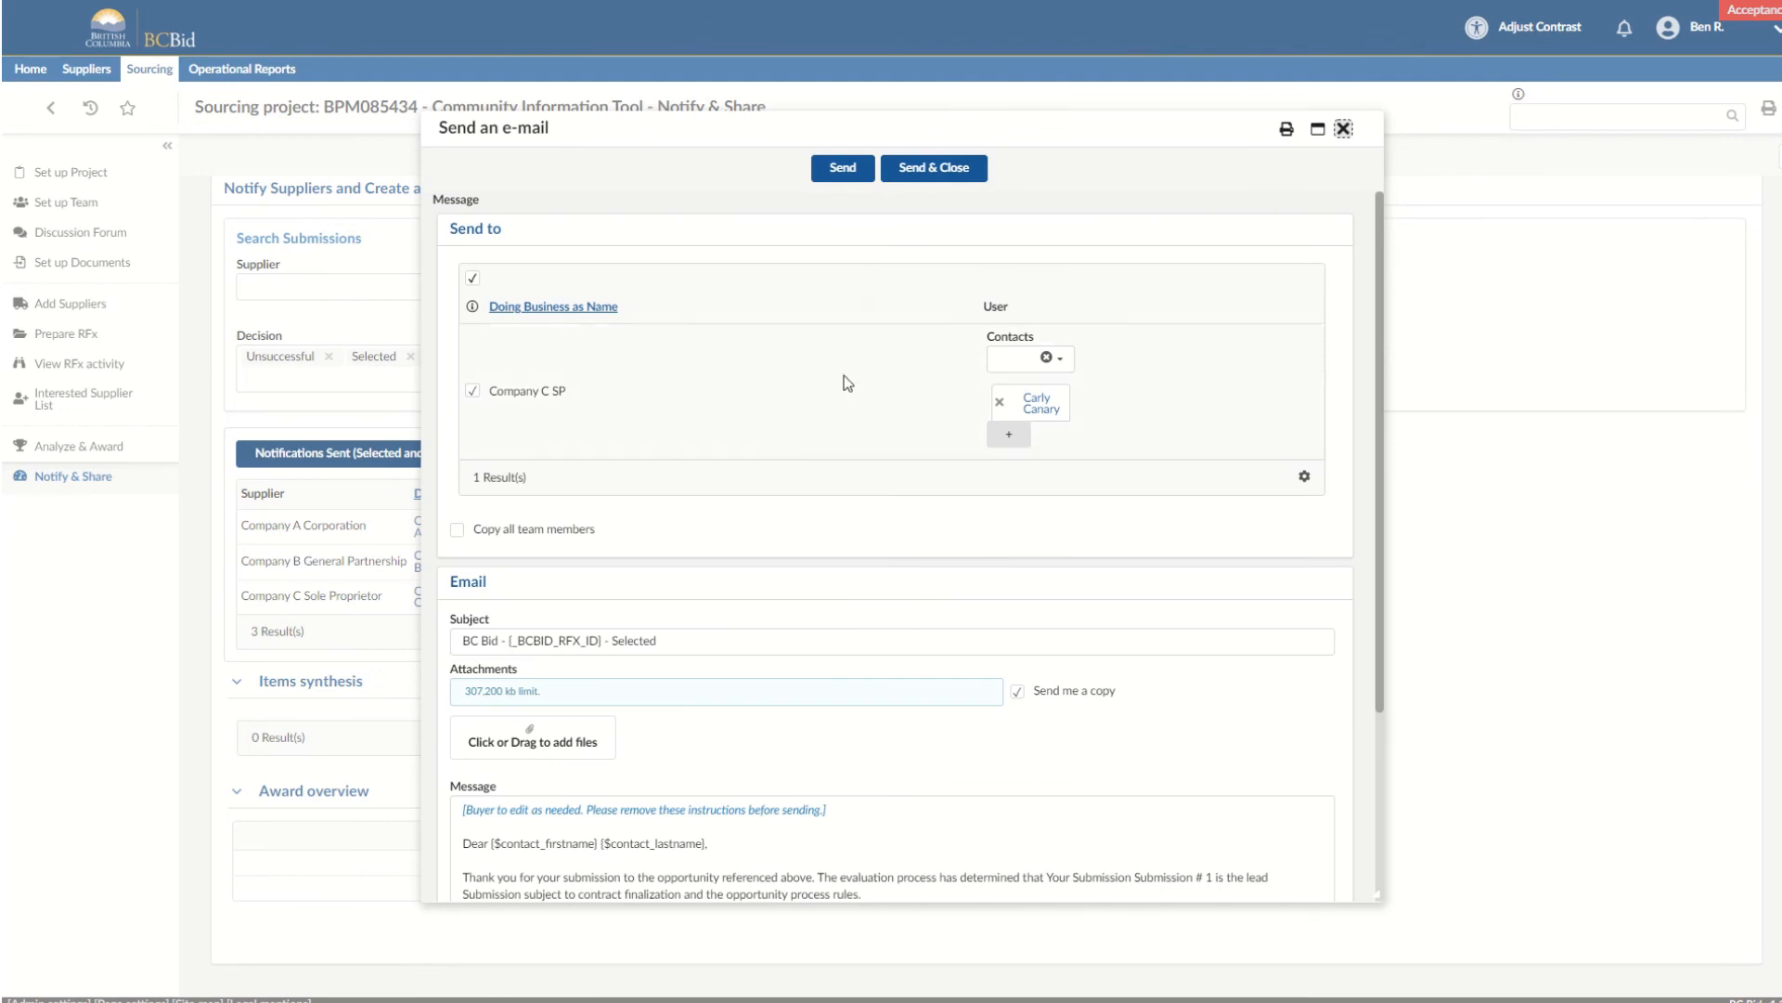
{"action": "scroll", "coordinate": [805, 442], "scroll_direction": "down", "scroll_amount": 3}
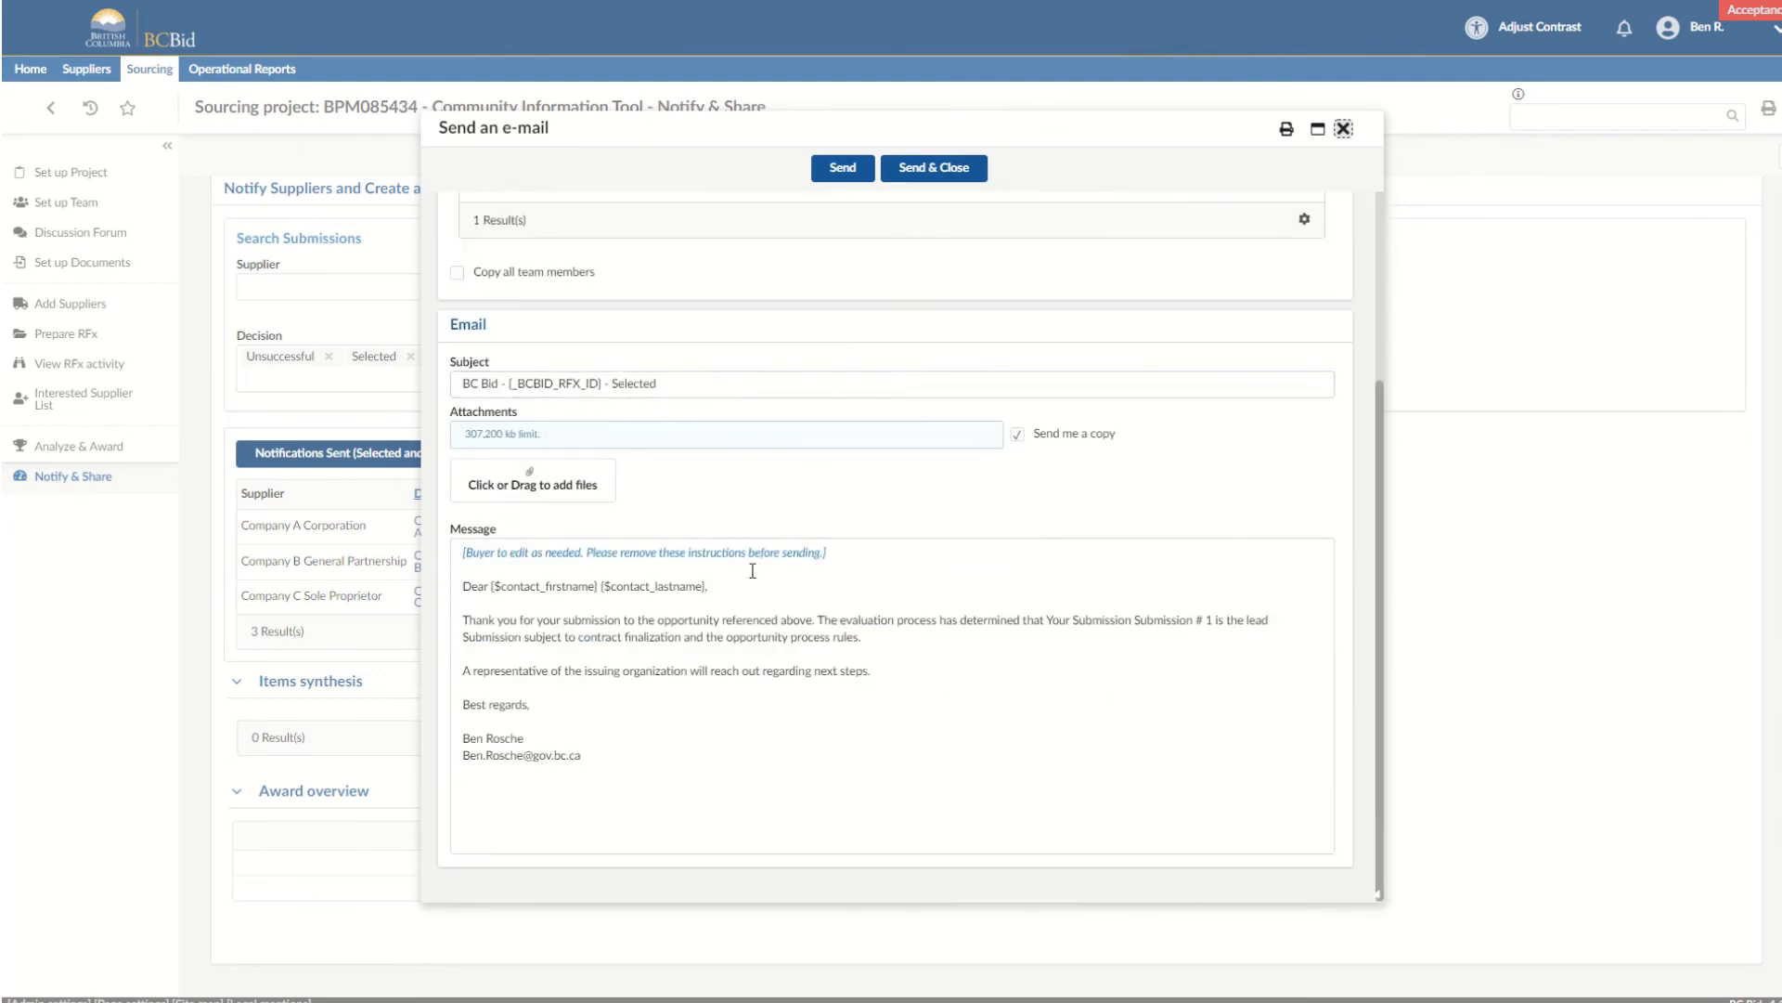
{"action": "left_click_drag", "start_coordinate": [831, 552], "coordinate": [415, 557]}
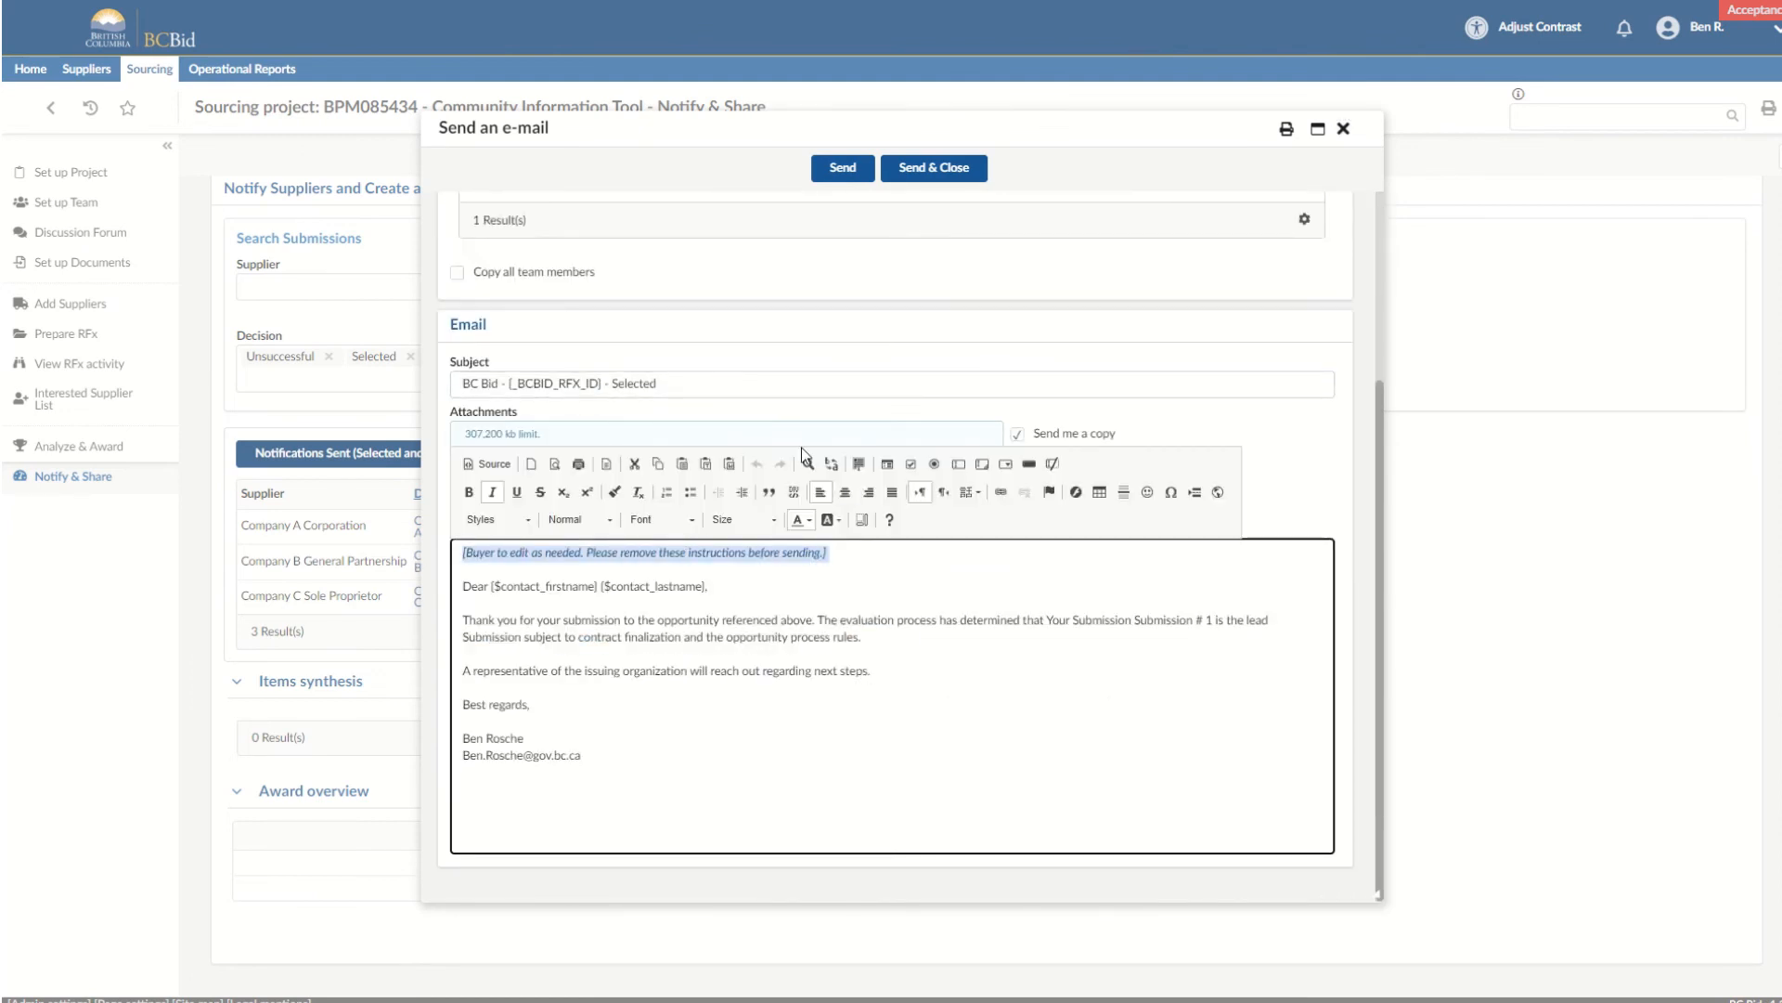
{"action": "key", "text": "Delete"}
{"action": "key", "text": "Delete"}
{"action": "key", "text": "Delete"}
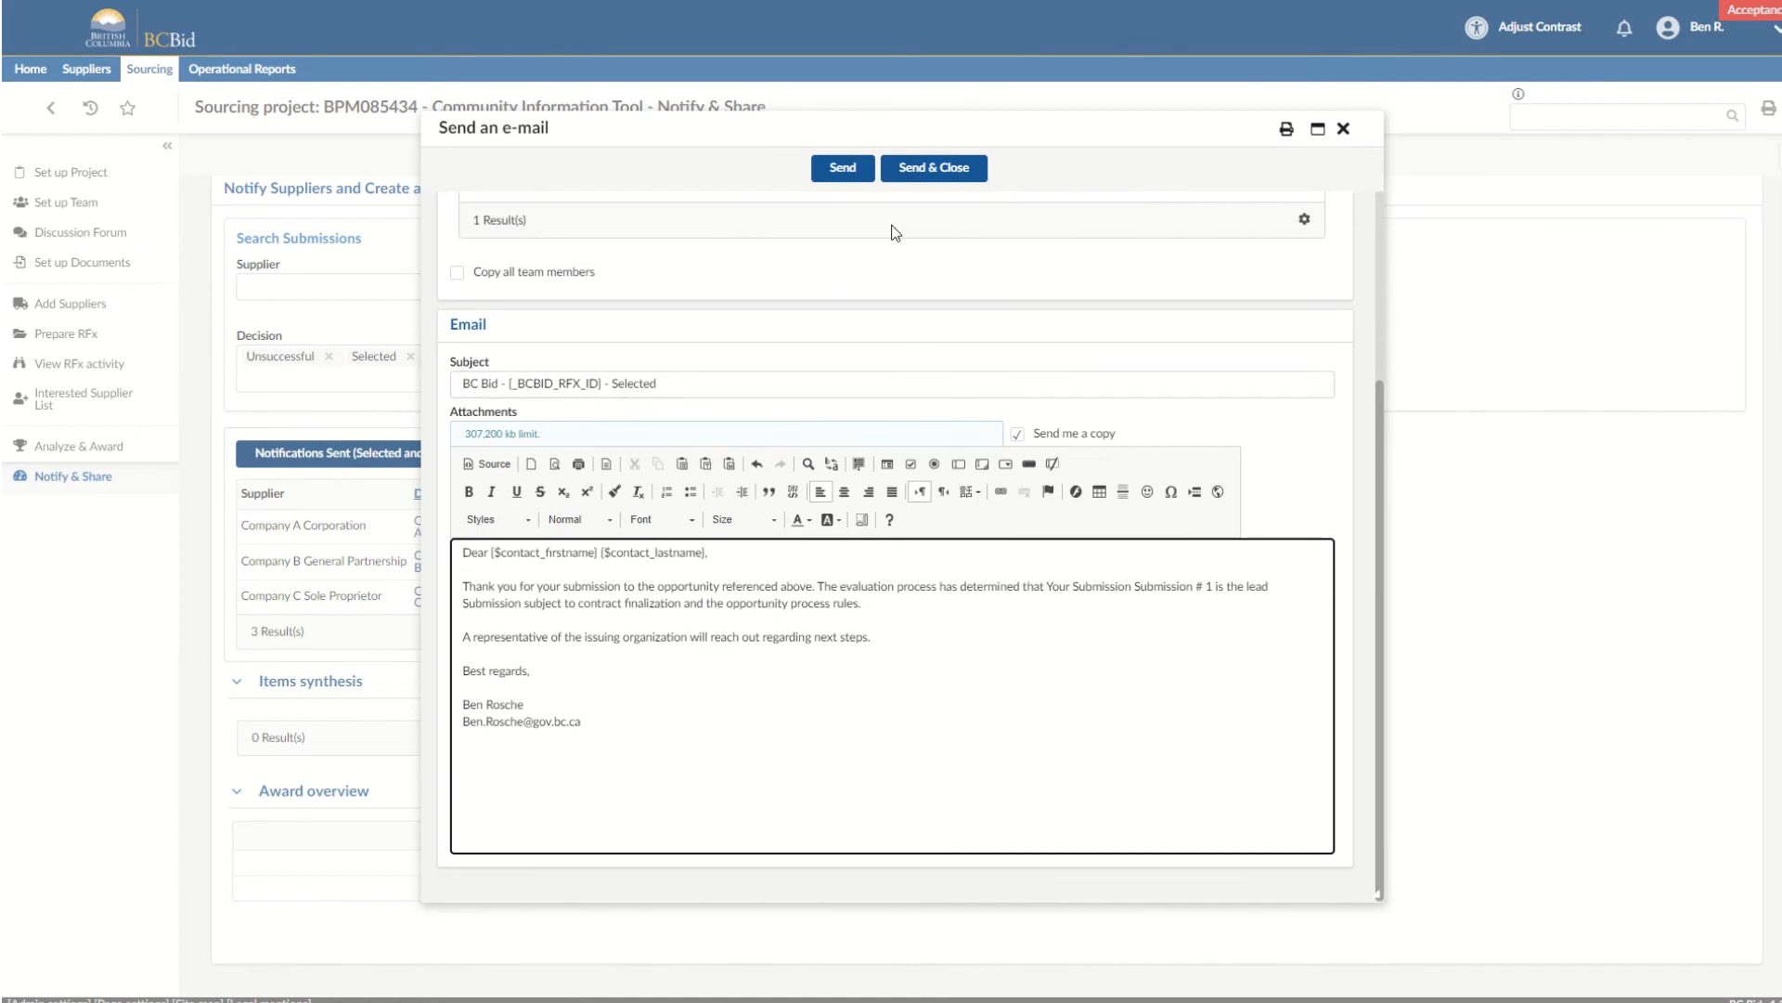
{"action": "left_click", "coordinate": [921, 172]}
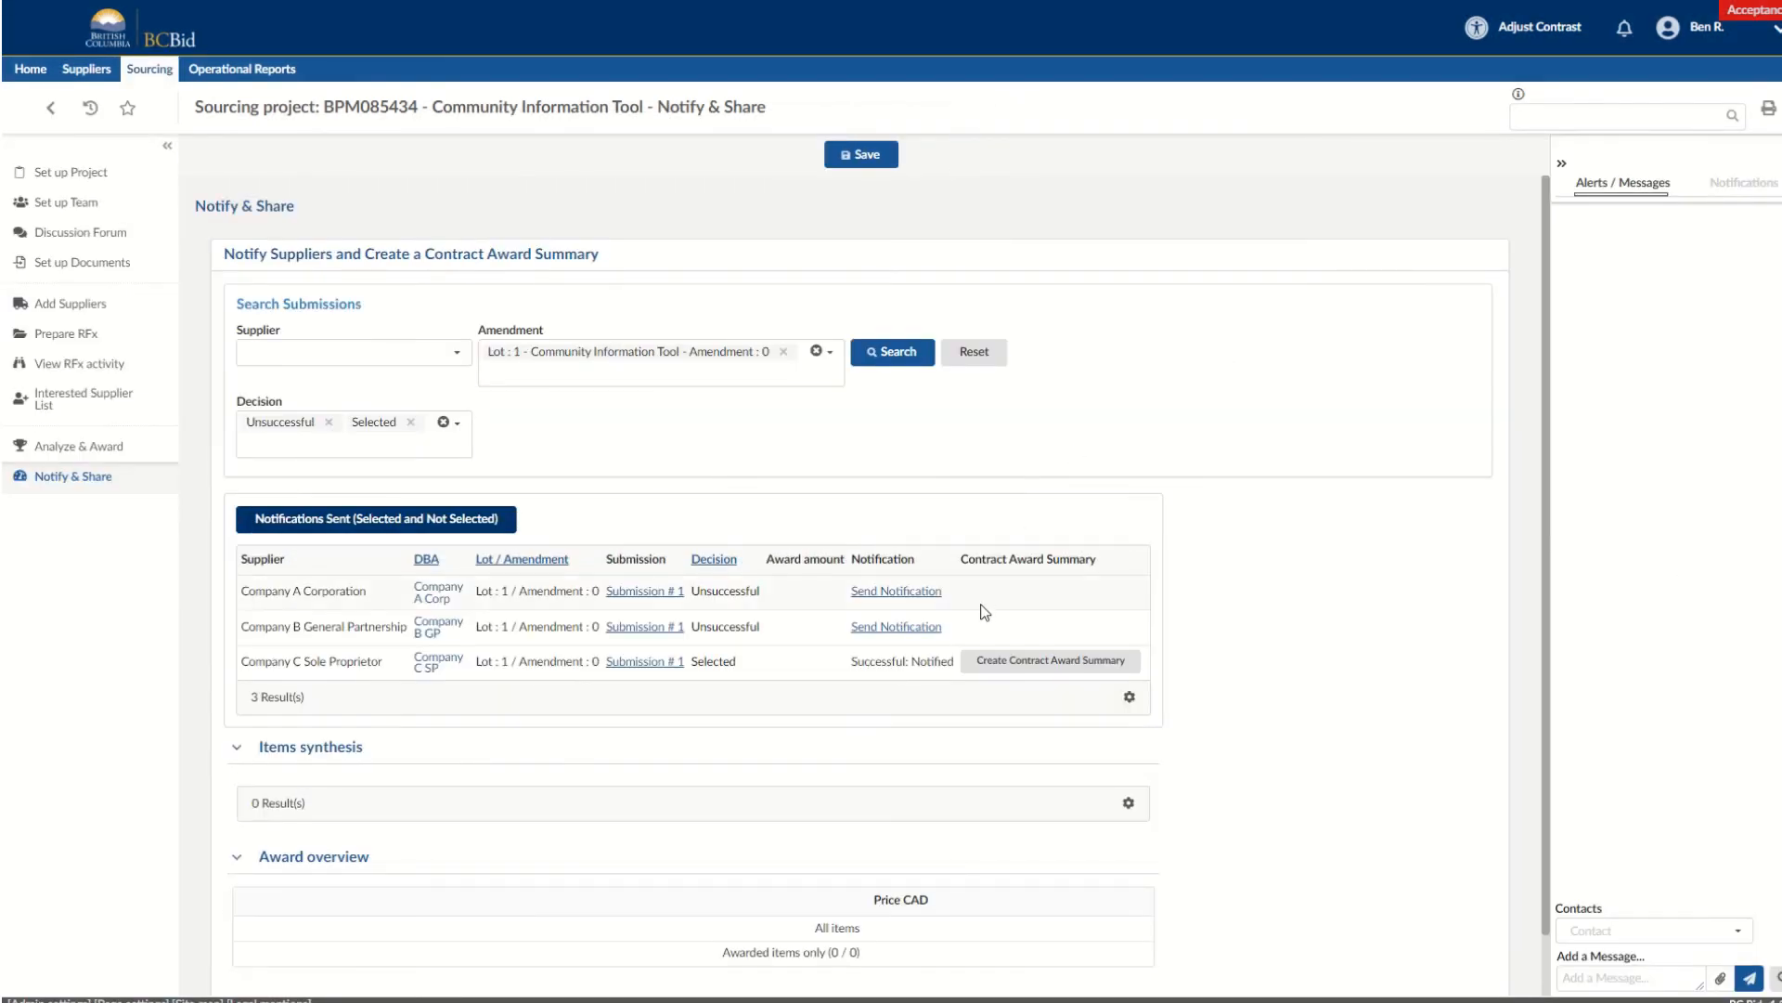
Start a contract award summary for Company C Sole Proprietor with contract number C12345 and issuing location Capital.
{"action": "left_click", "coordinate": [997, 661]}
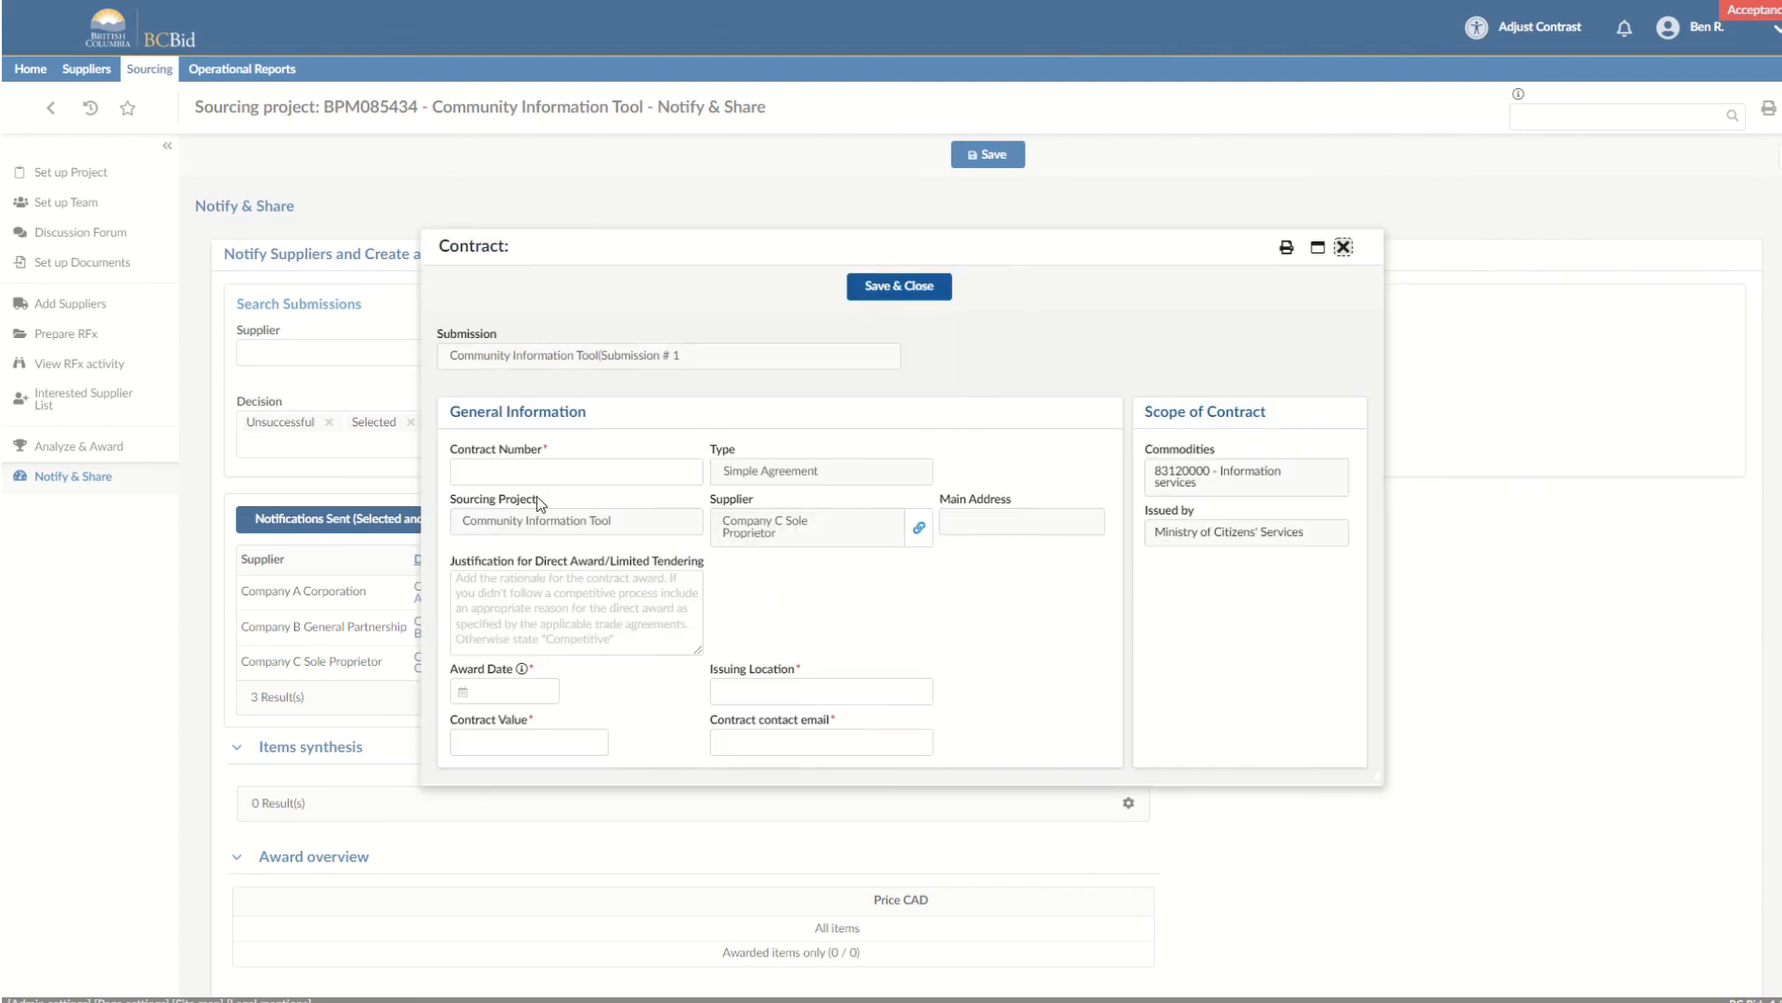
{"action": "left_click", "coordinate": [506, 467]}
{"action": "type", "text": "C"}
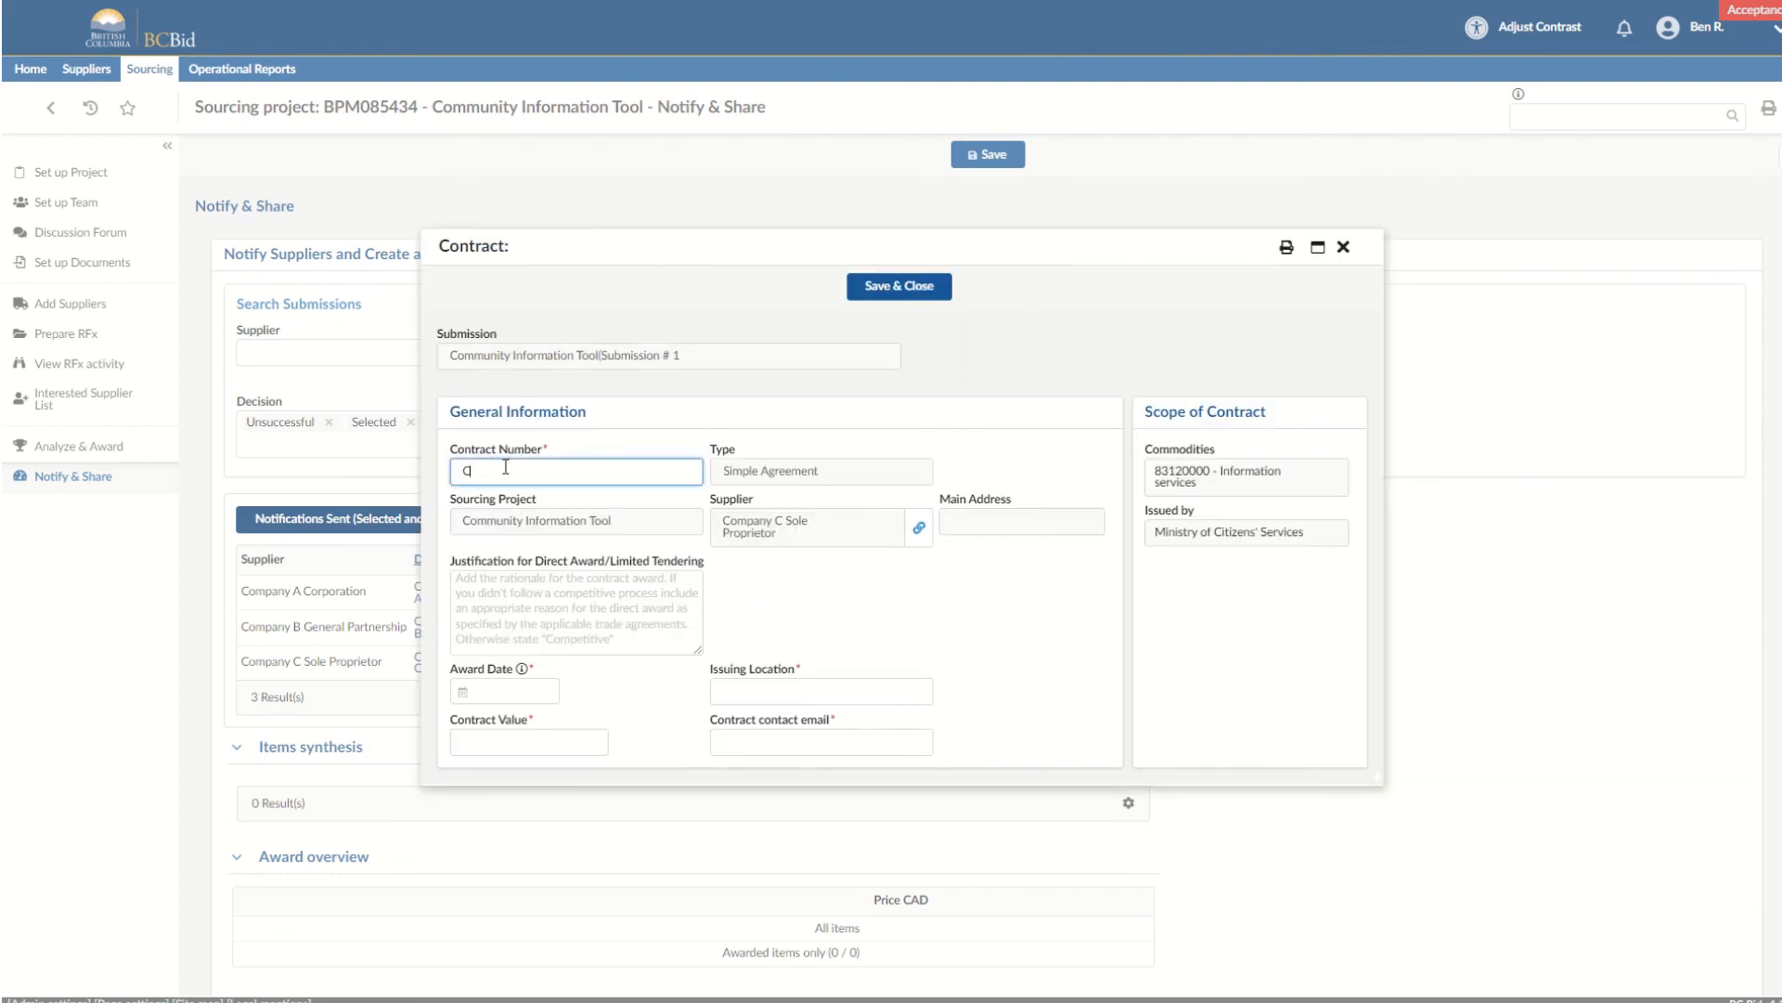
{"action": "type", "text": "12345"}
{"action": "left_click", "coordinate": [755, 689]}
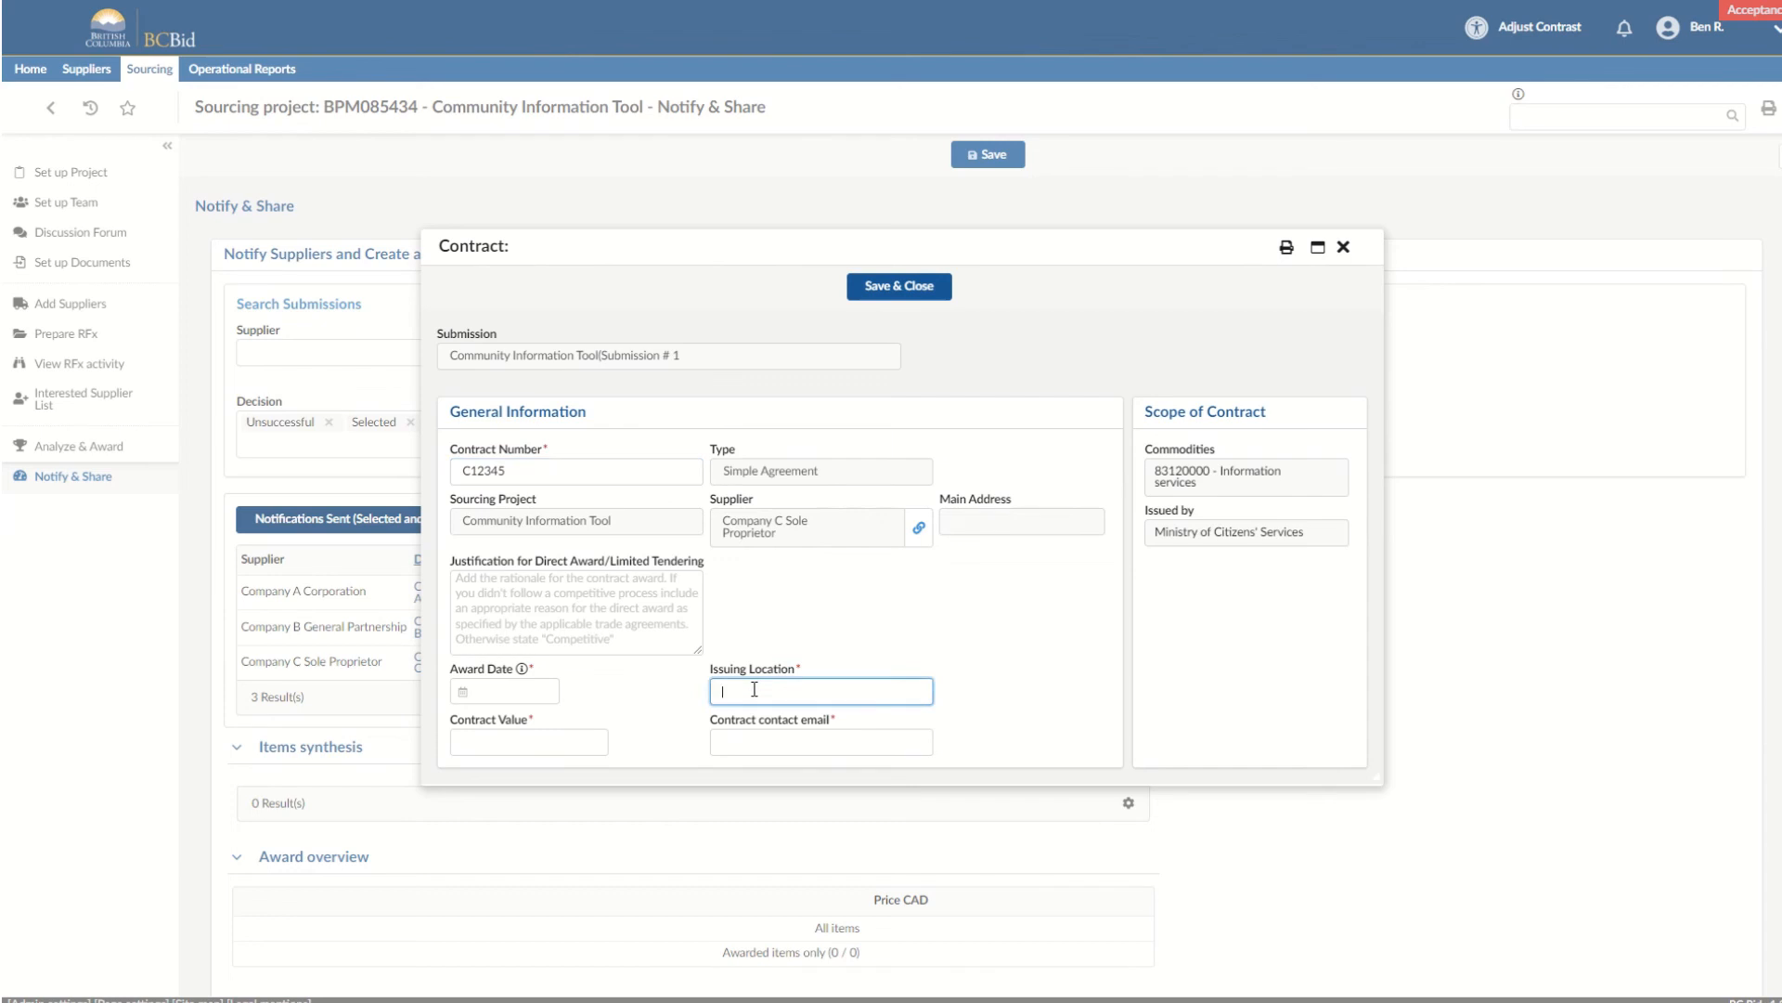
{"action": "type", "text": "Capital"}
Fill in the contract contact's e-mail address in the contract award summary.
{"action": "left_click", "coordinate": [752, 731]}
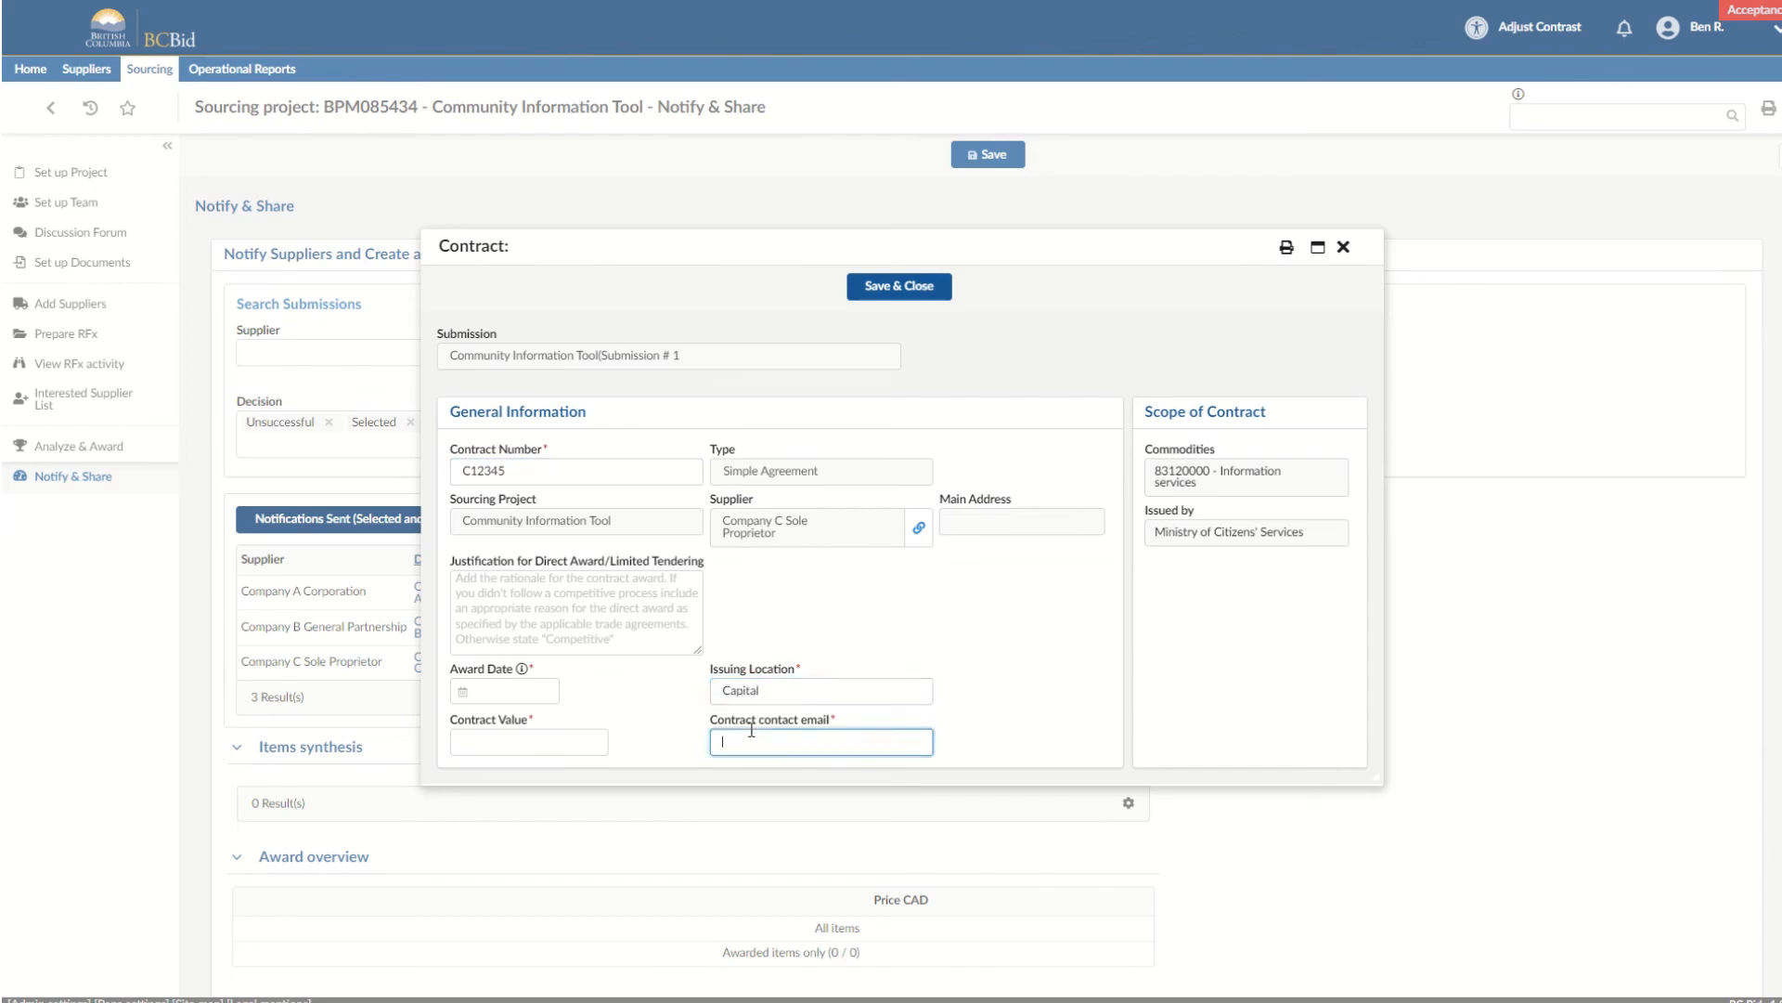
Set the contract value to 125000 and the award date to 2022-04-27, and save the contract award summary.
{"action": "left_click", "coordinate": [513, 738]}
{"action": "type", "text": "1"}
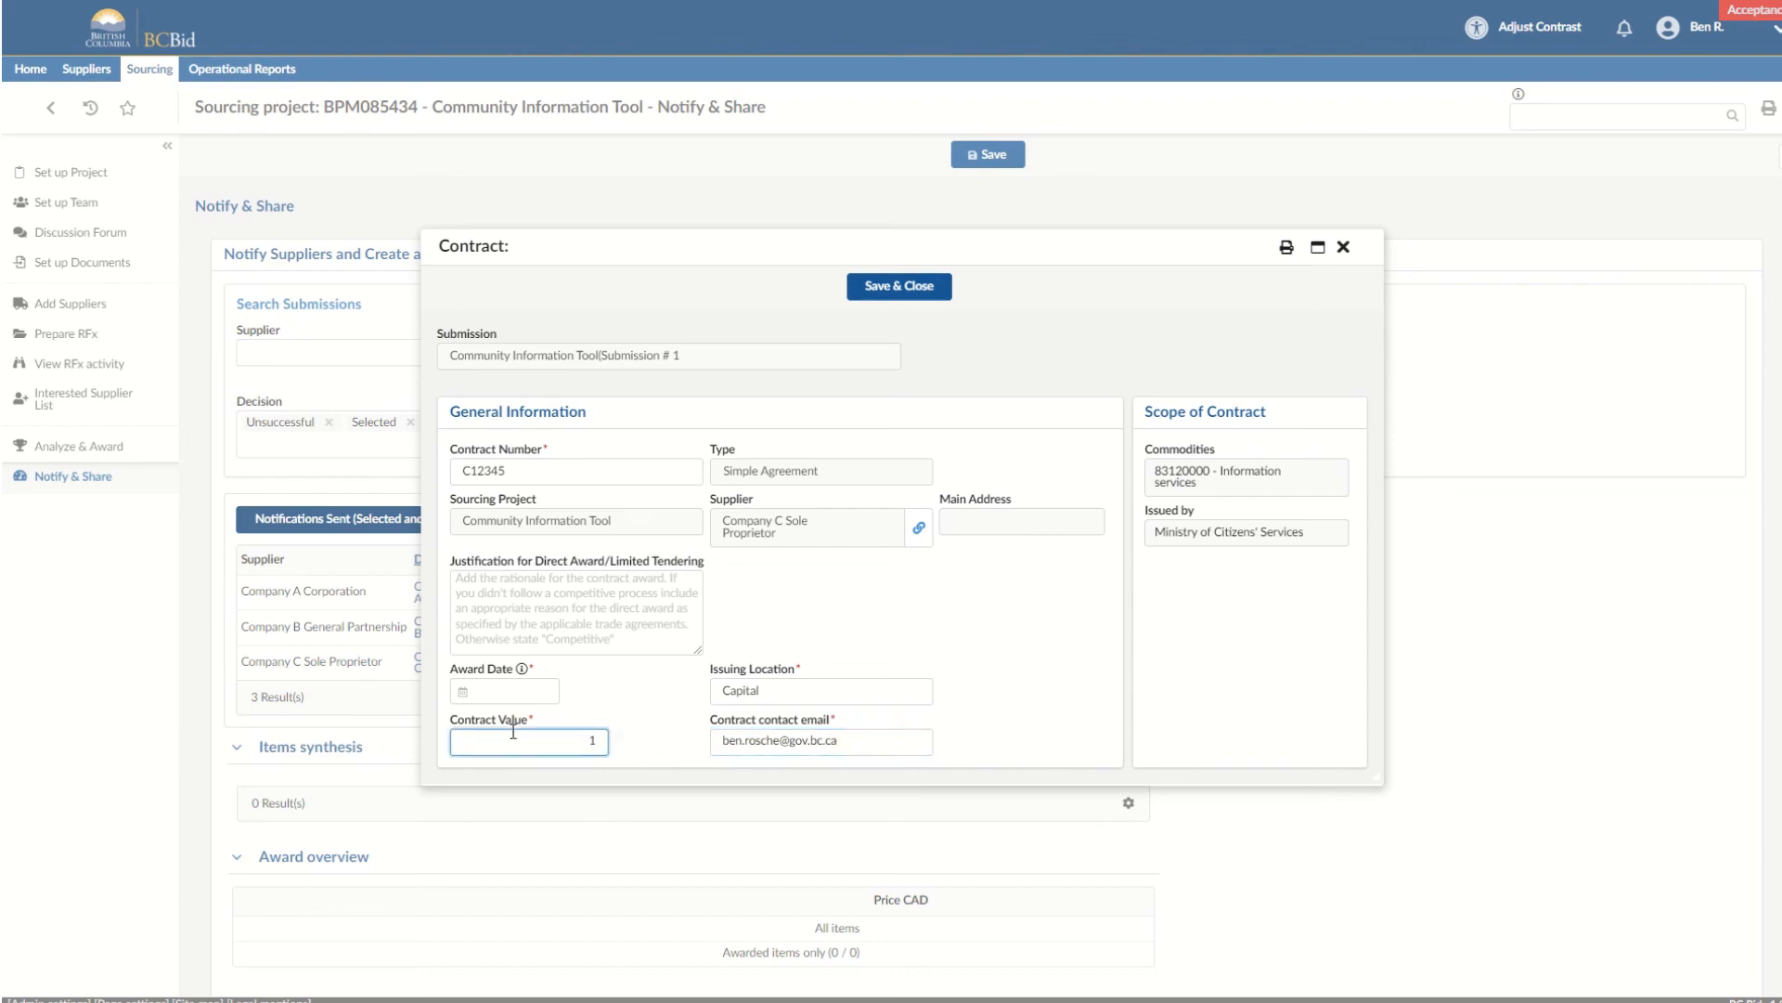
{"action": "type", "text": "25000"}
{"action": "left_click", "coordinate": [489, 690]}
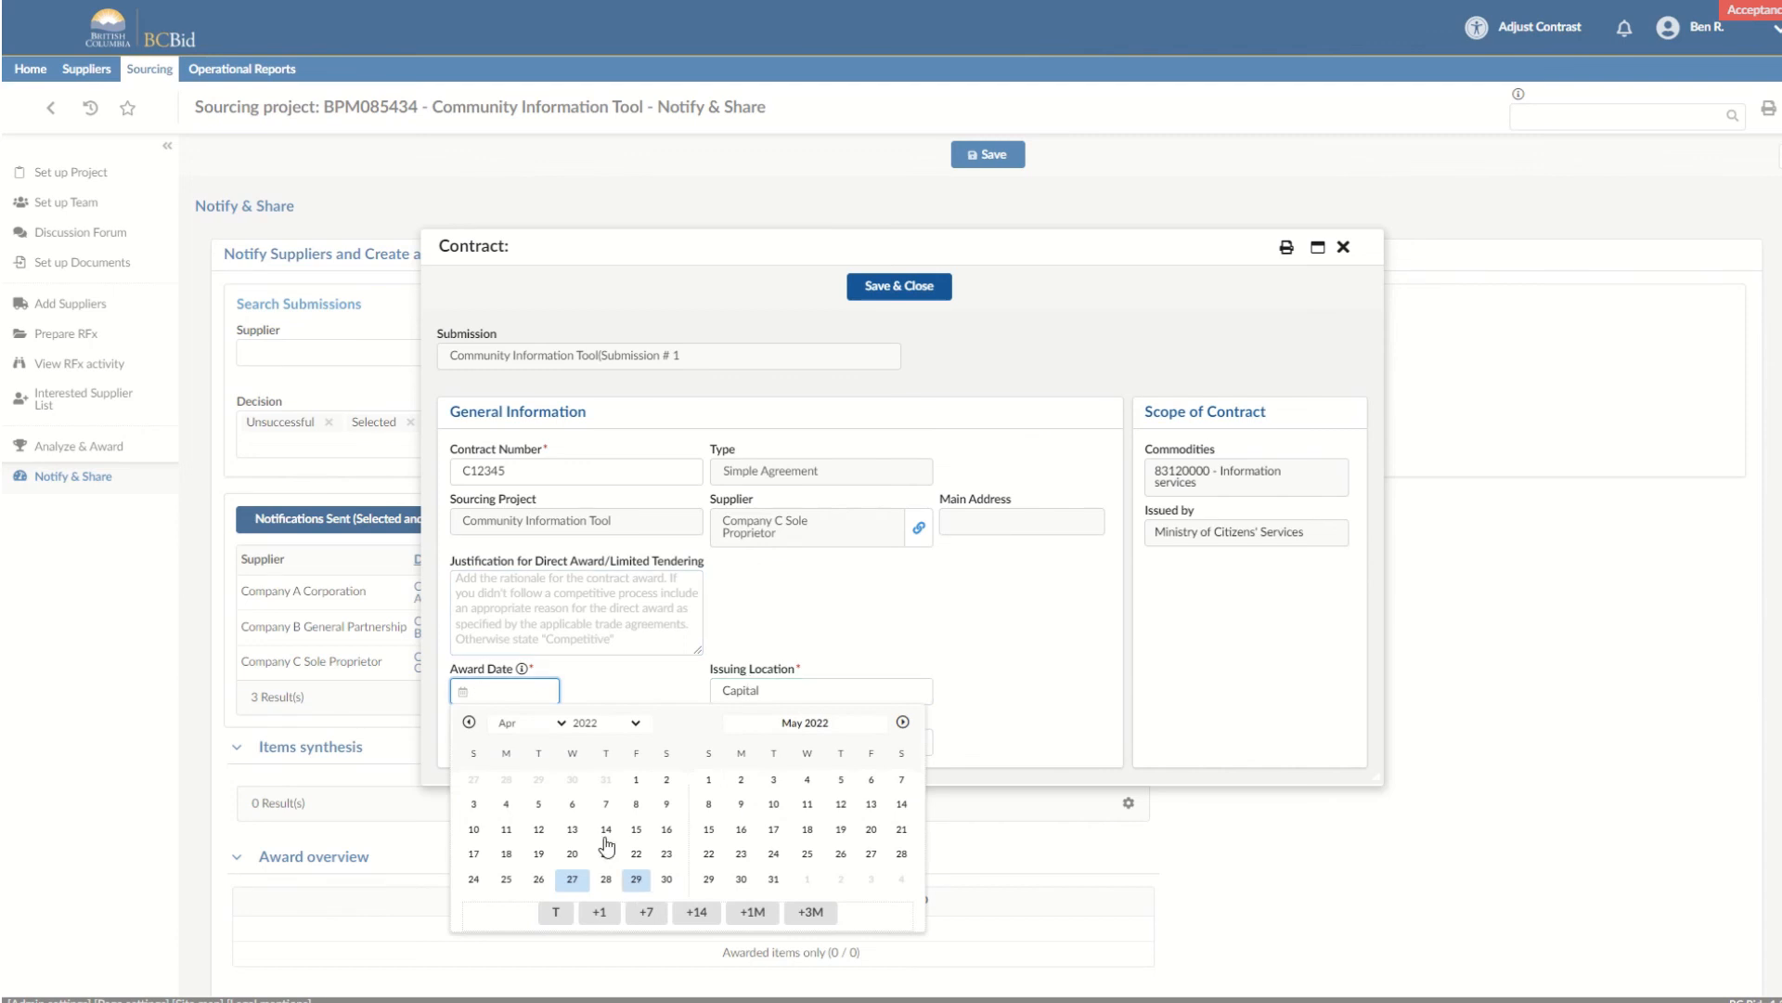
{"action": "left_click", "coordinate": [573, 878]}
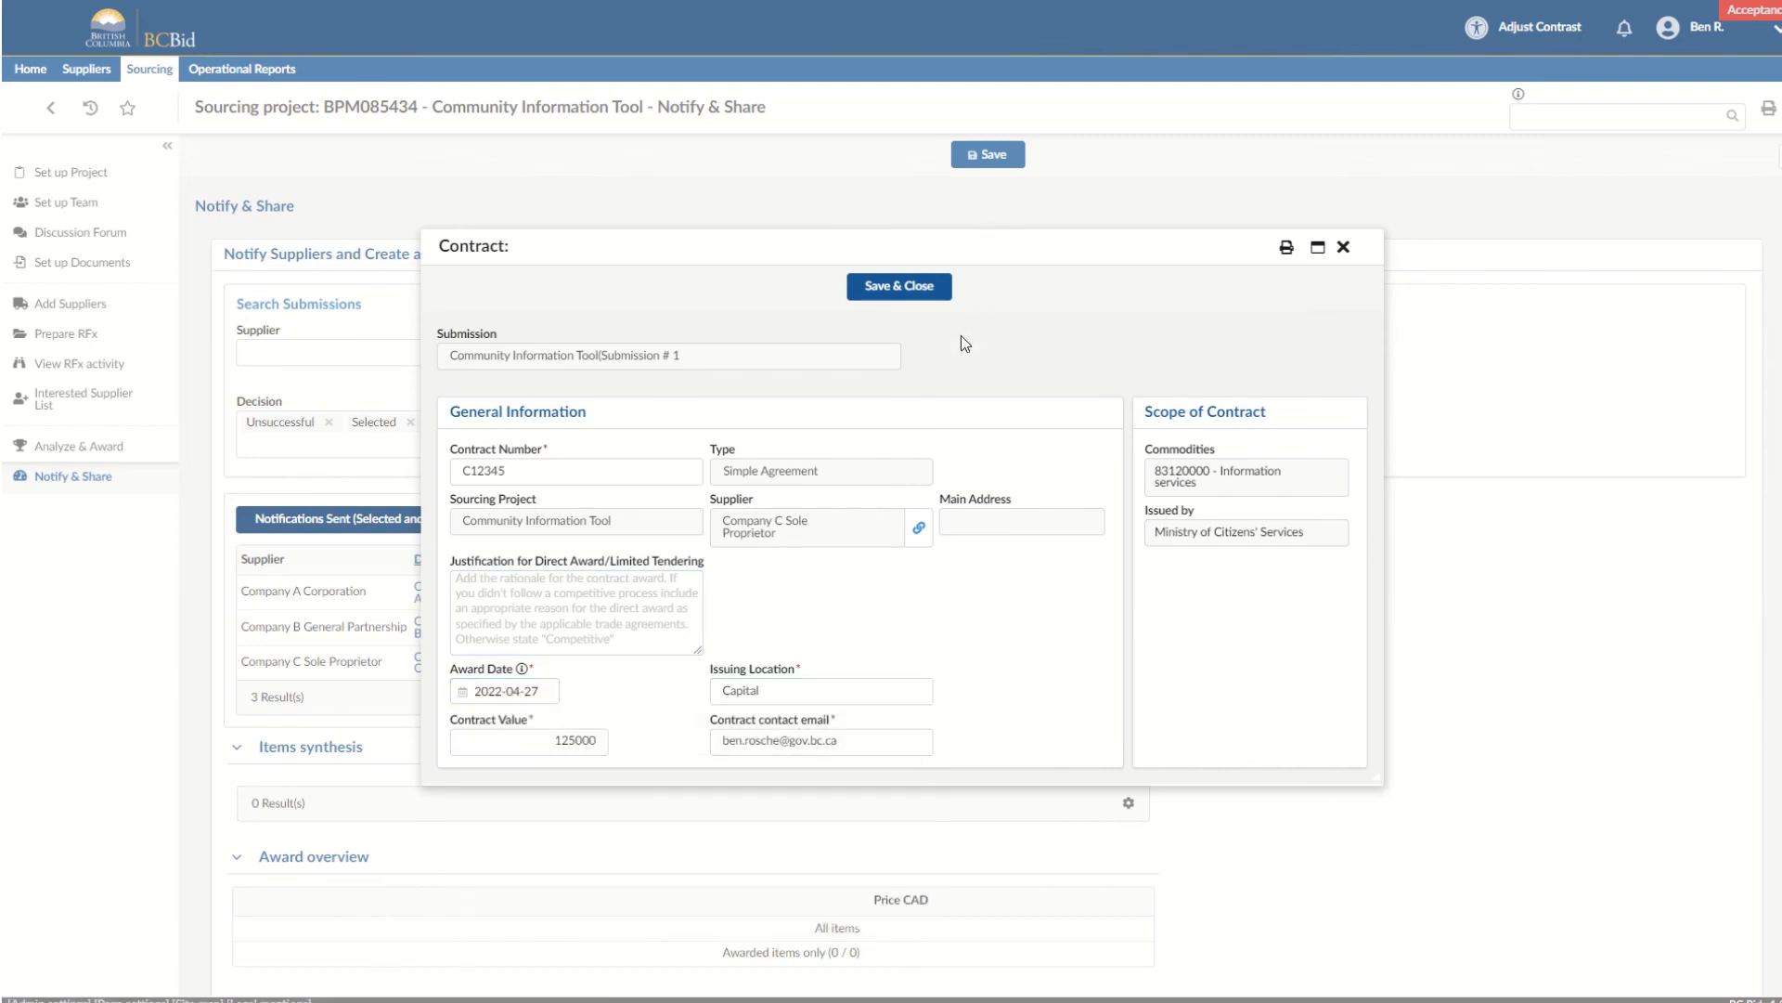
{"action": "left_click", "coordinate": [901, 287]}
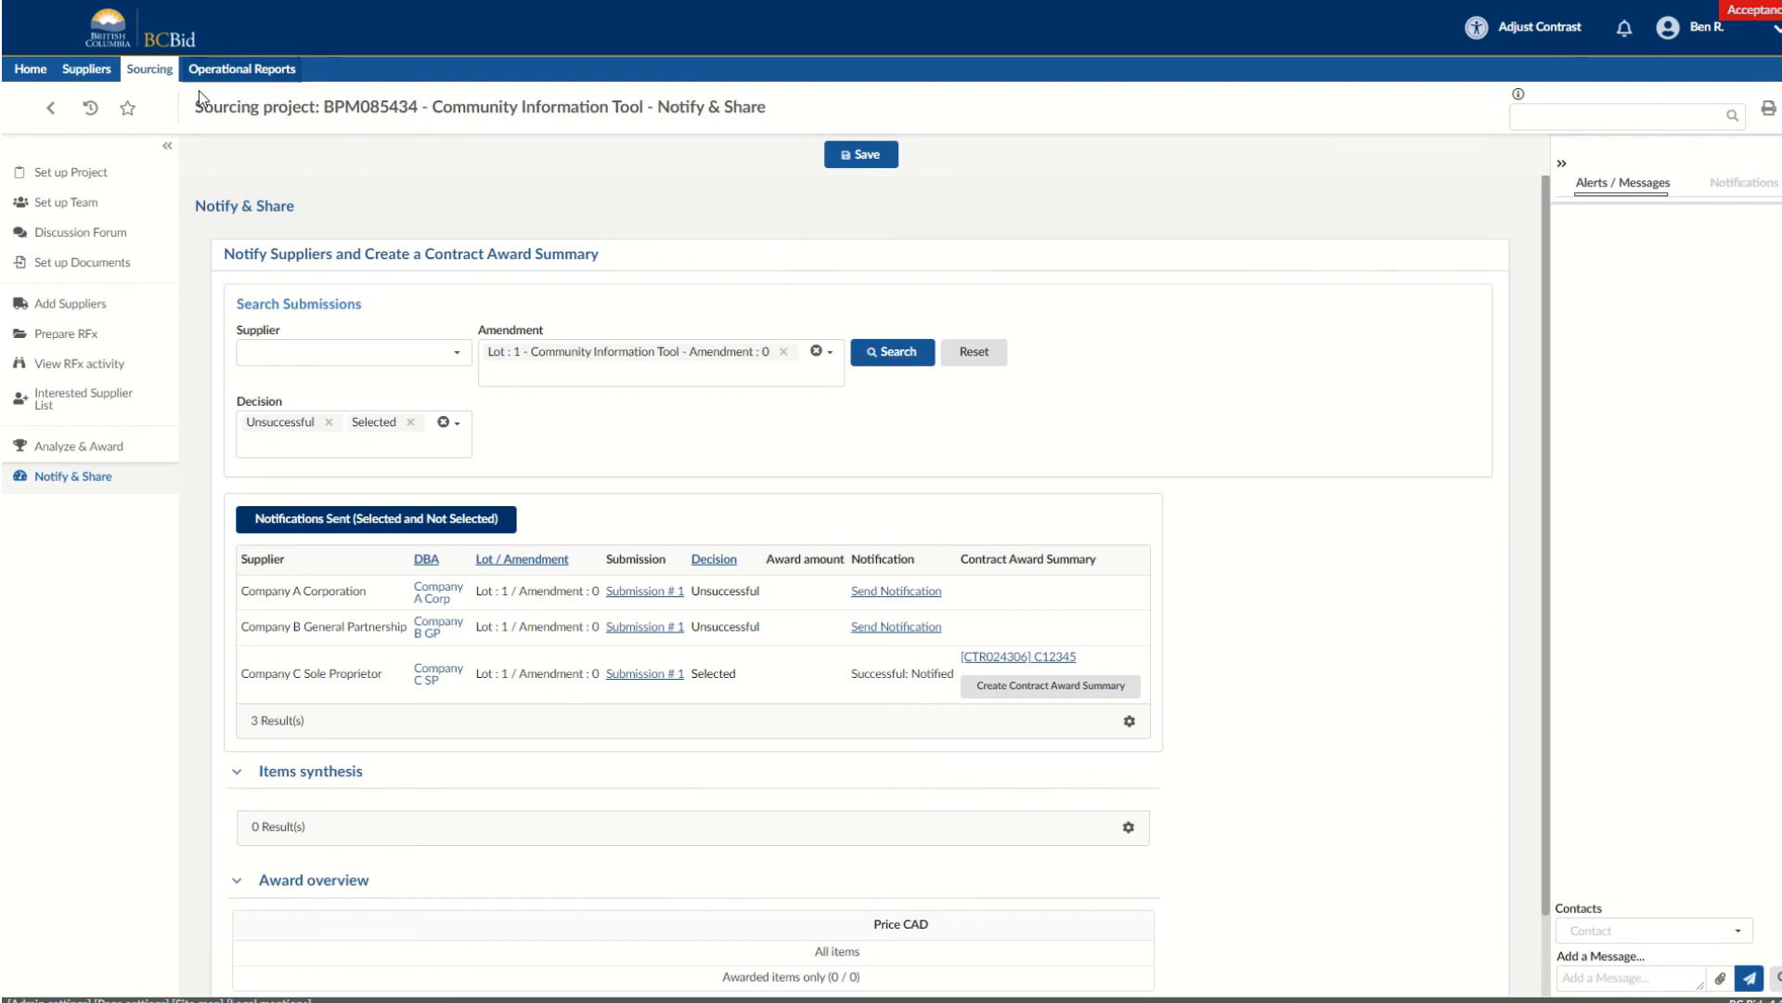
{"action": "left_click", "coordinate": [156, 71]}
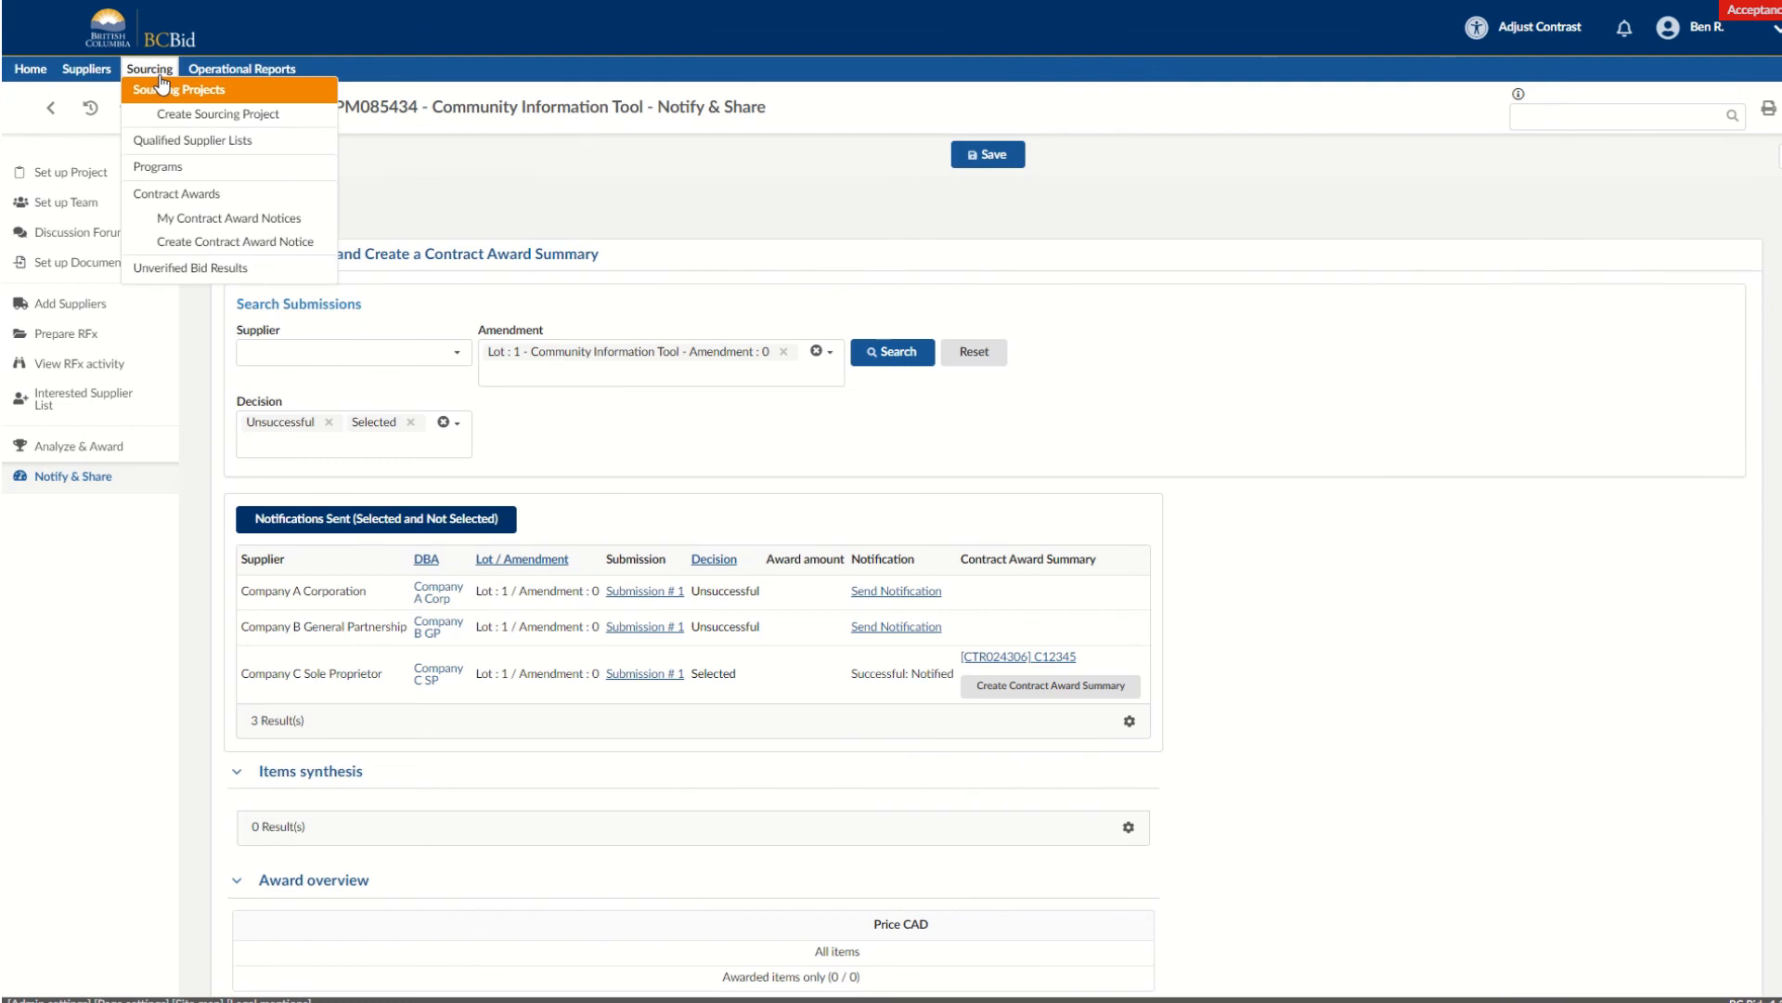
{"action": "left_click", "coordinate": [161, 76]}
{"action": "left_click", "coordinate": [156, 74]}
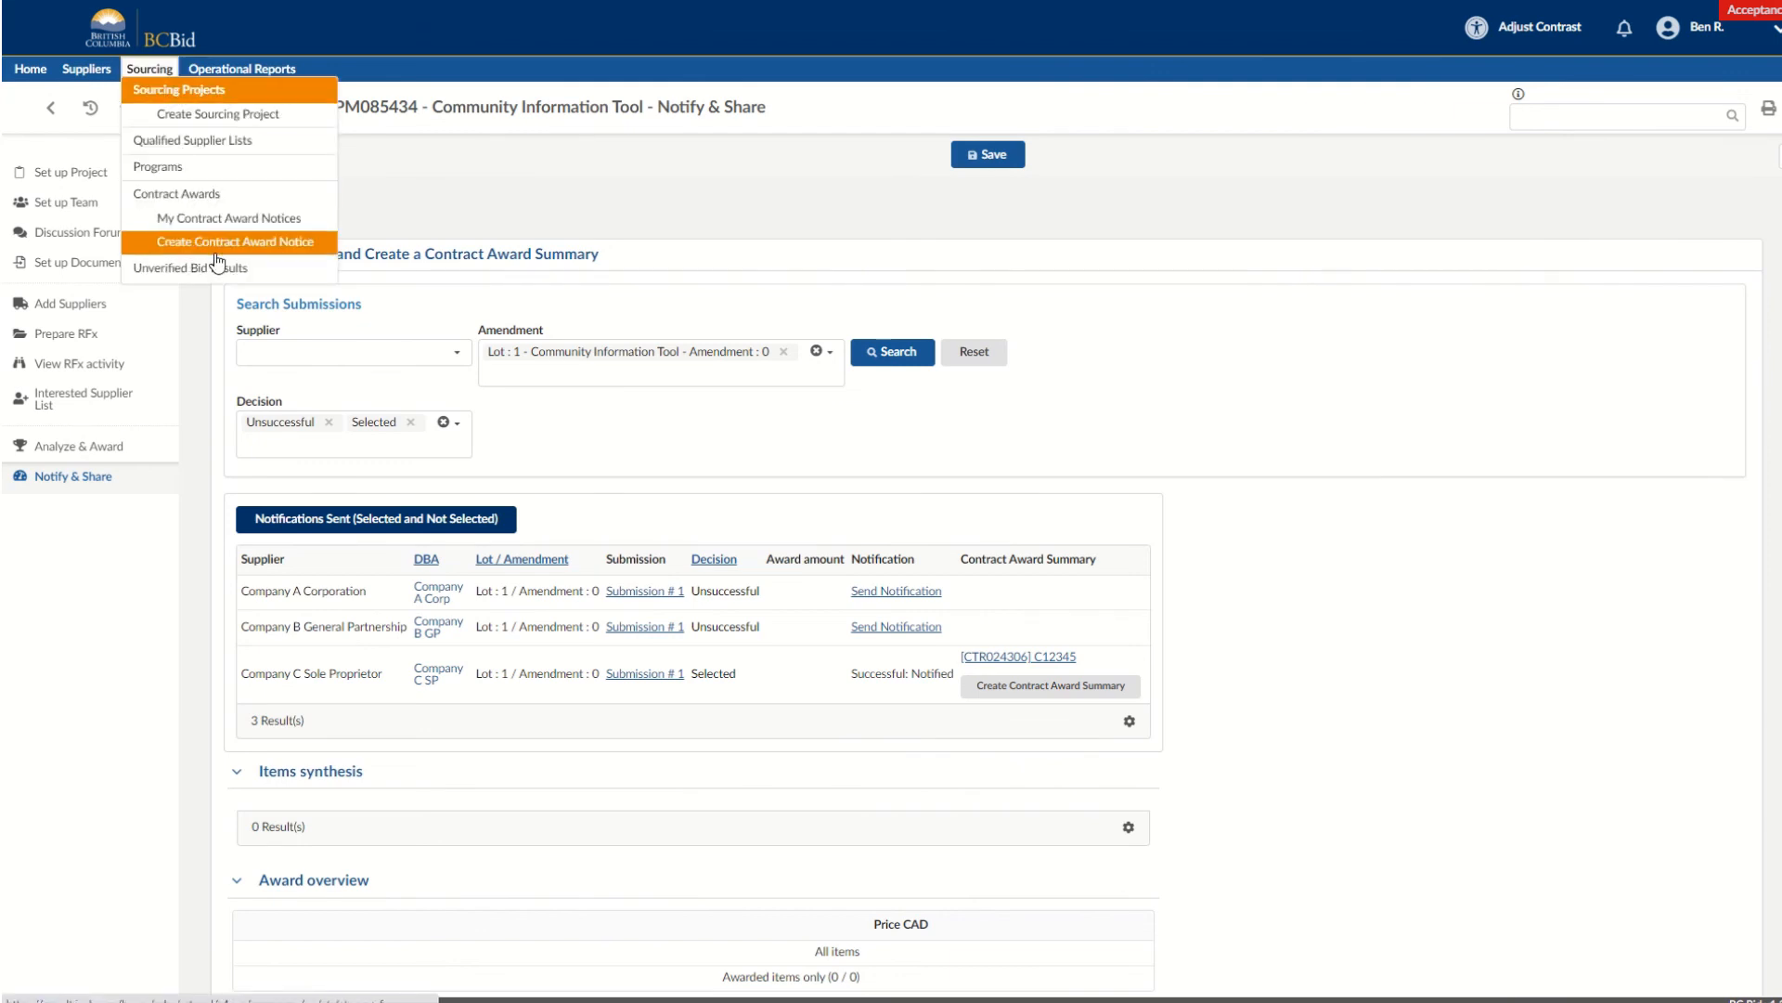